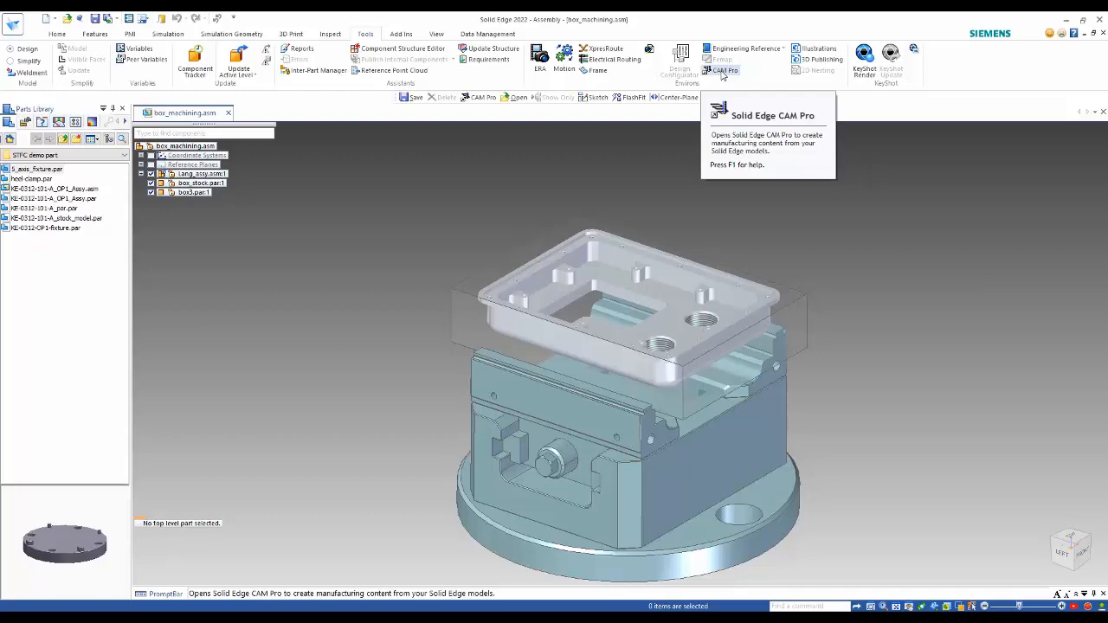
Step: Launch Solid Edge CAM Pro and transfer the box_machining assembly from Solid Edge into it
left_click(721, 72)
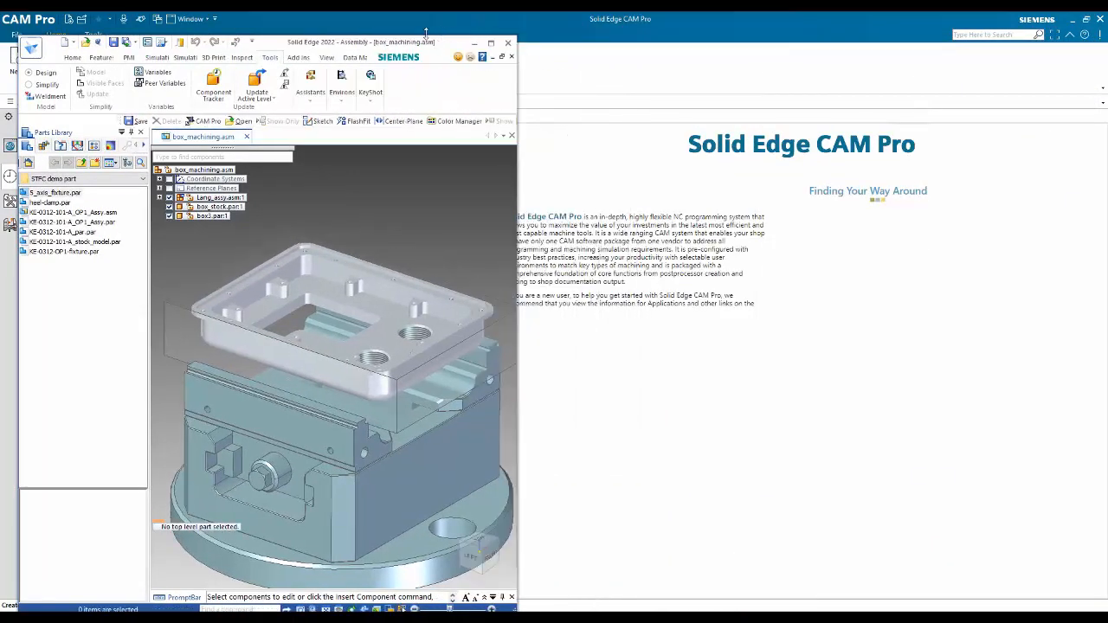
left_click_drag(518, 90, 359, 101)
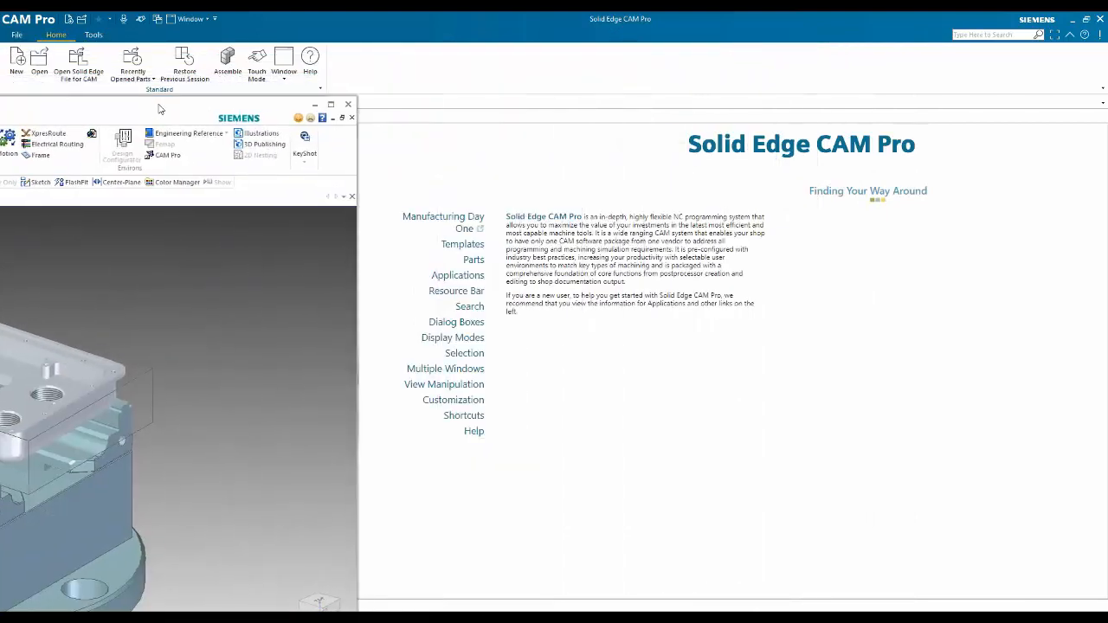
left_click(170, 158)
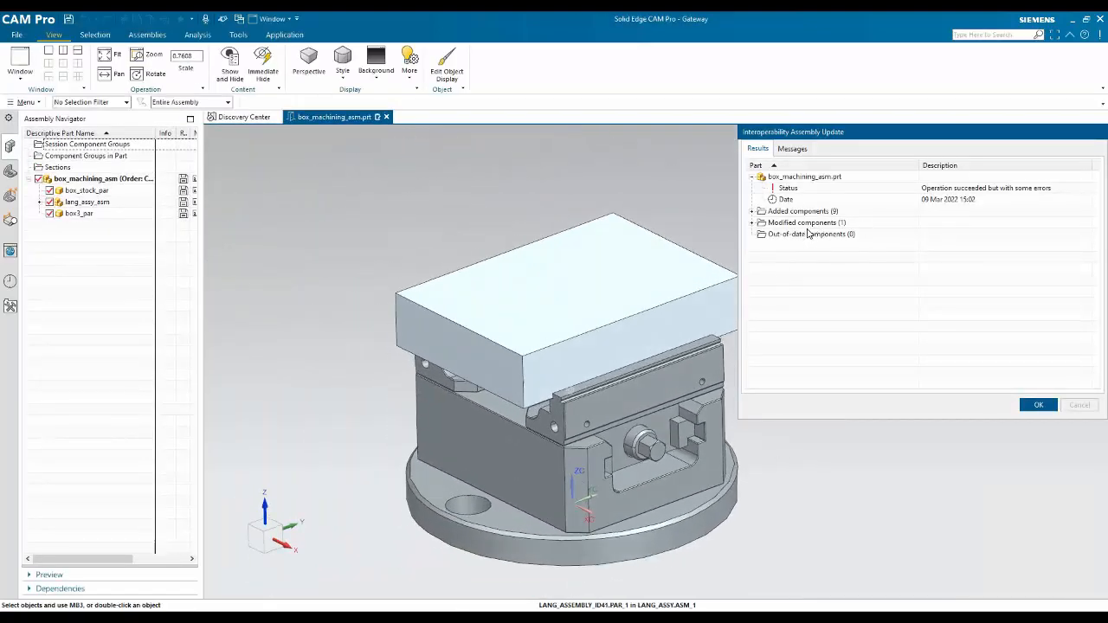
Step: Examine the modified and added components in the assembly update results and close the report
left_click(751, 222)
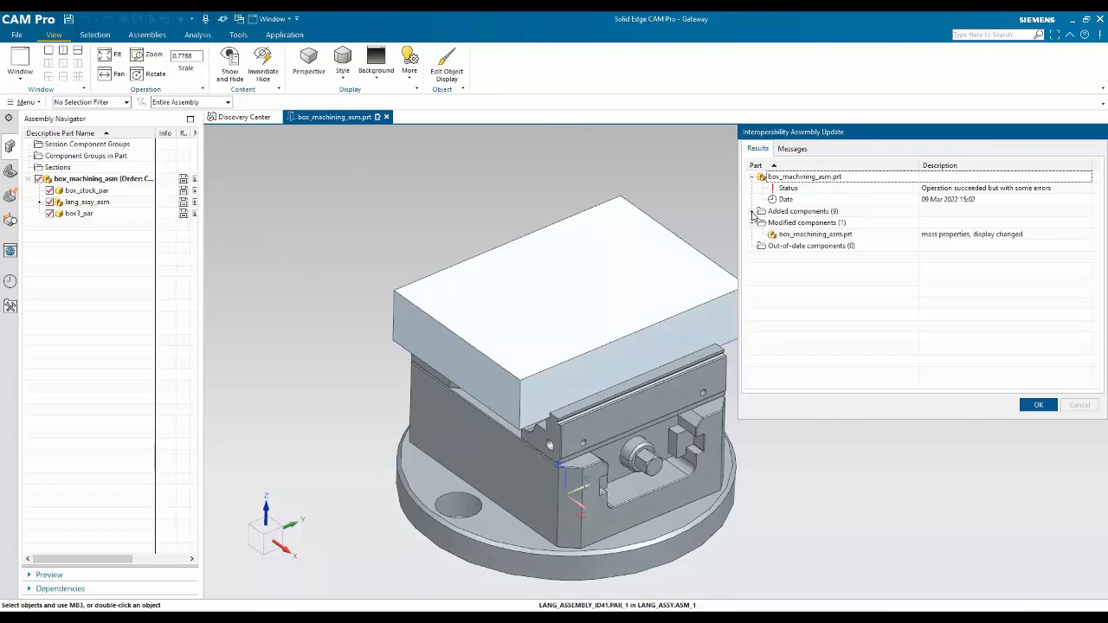
left_click(752, 211)
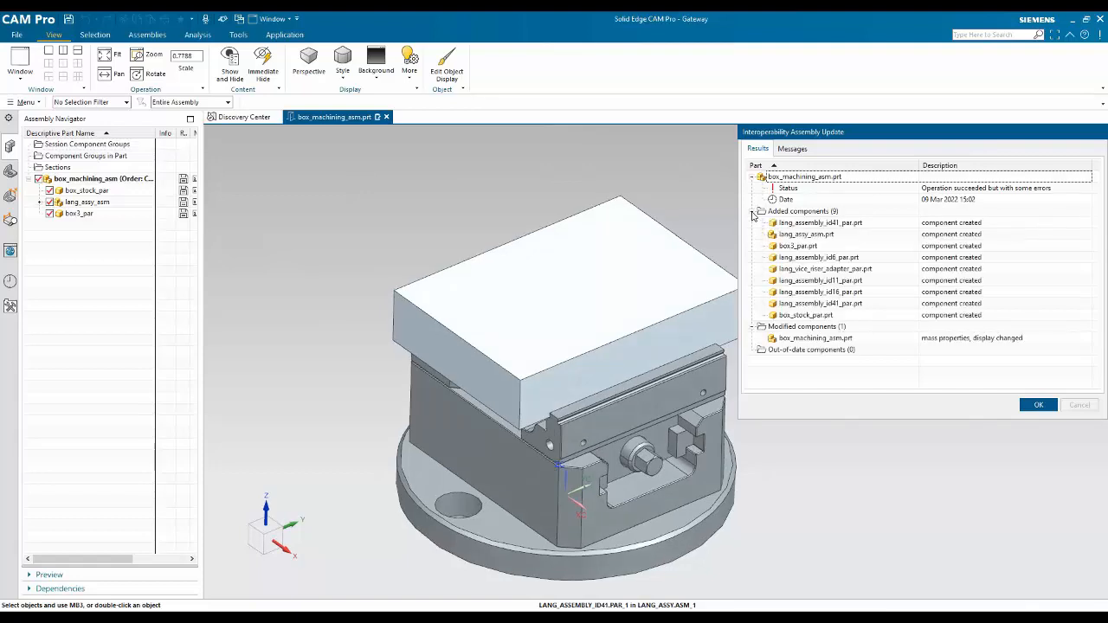
left_click(1038, 406)
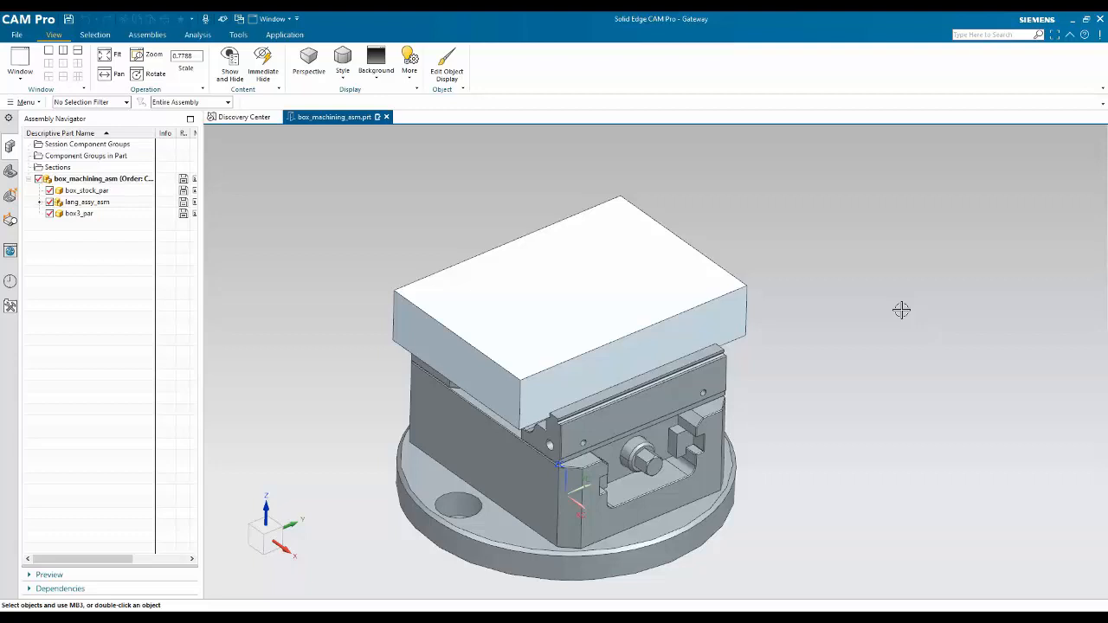
Step: Start creating a new file for the transferred machining assembly
left_click(286, 37)
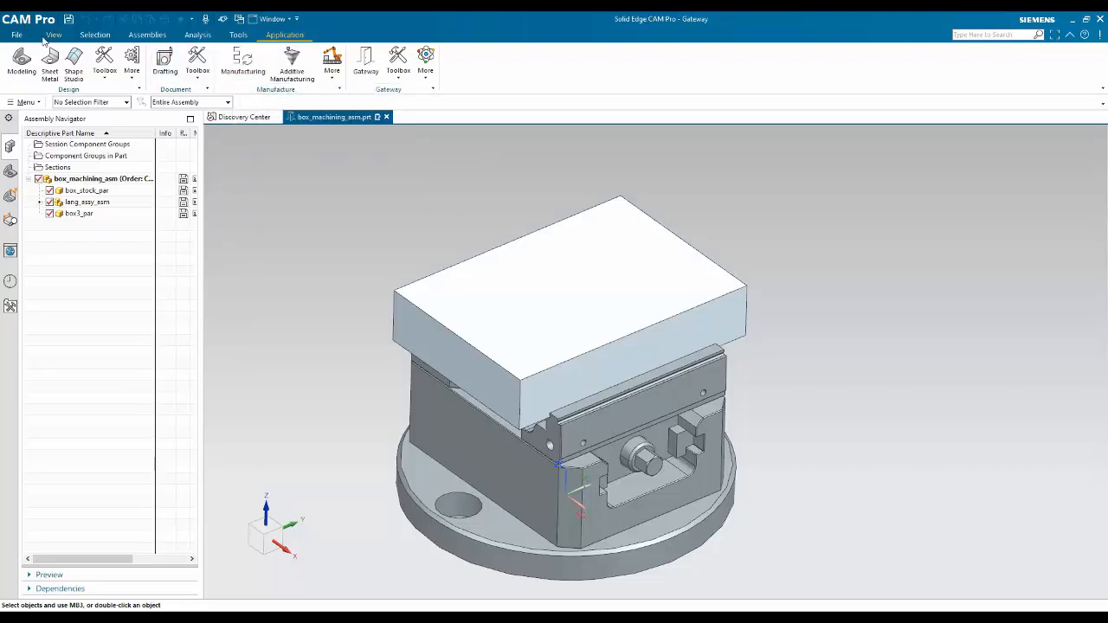
left_click(17, 35)
left_click(29, 54)
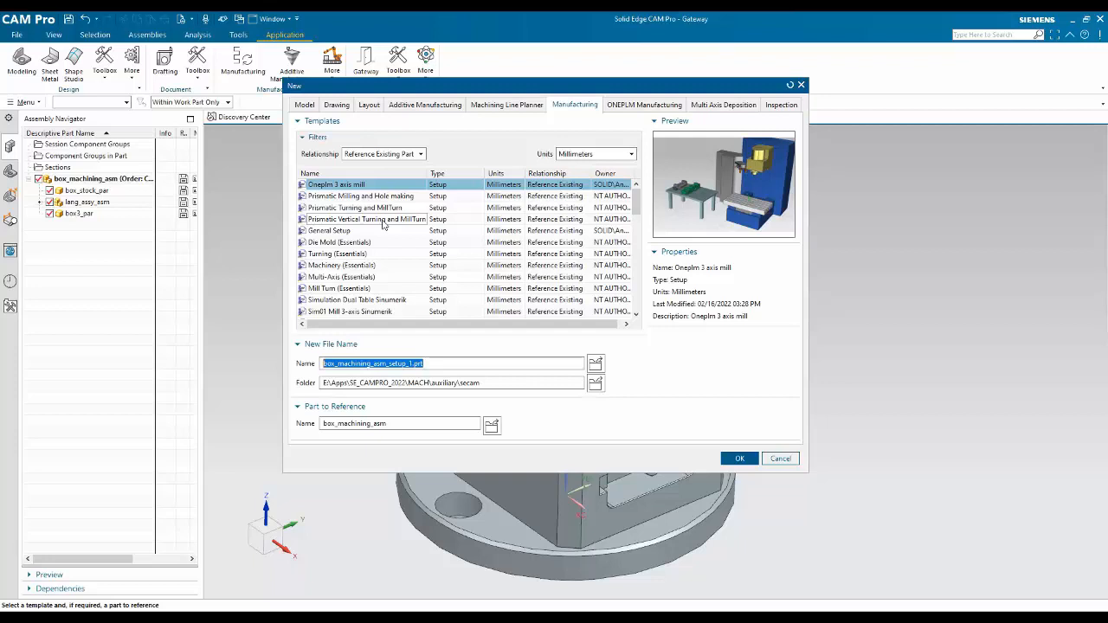
Step: Preview the ONEPLM Manufacturing machine templates, including 4 Axis rotary - Vertical, 5_axis_vertical, 2 axis lathe with C axis and Oneplm 3 axis mill
left_click(640, 105)
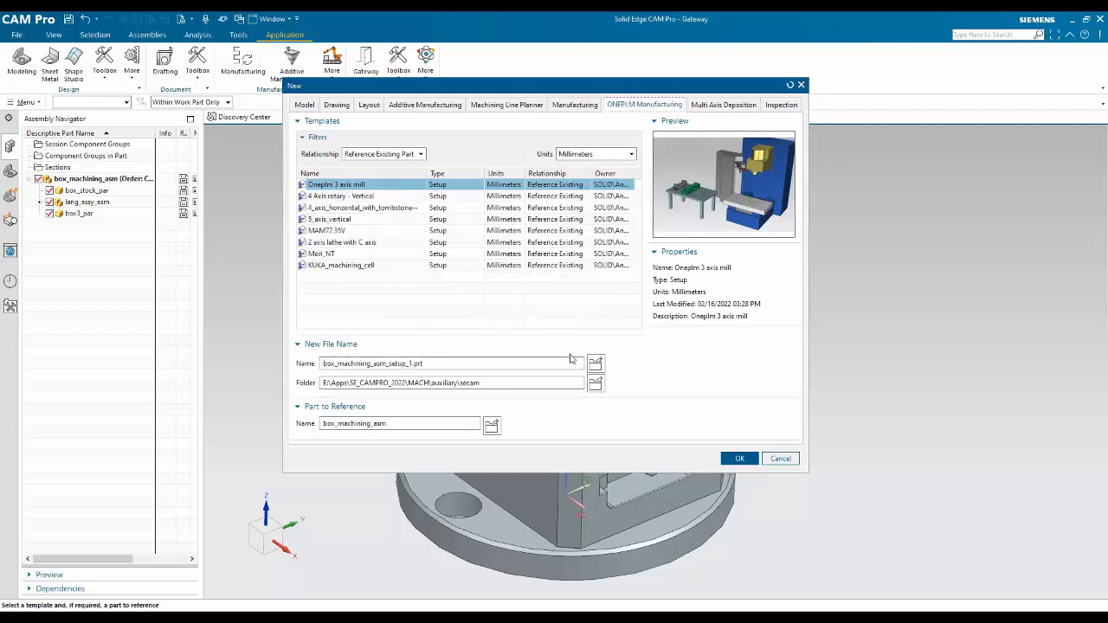
left_click(320, 196)
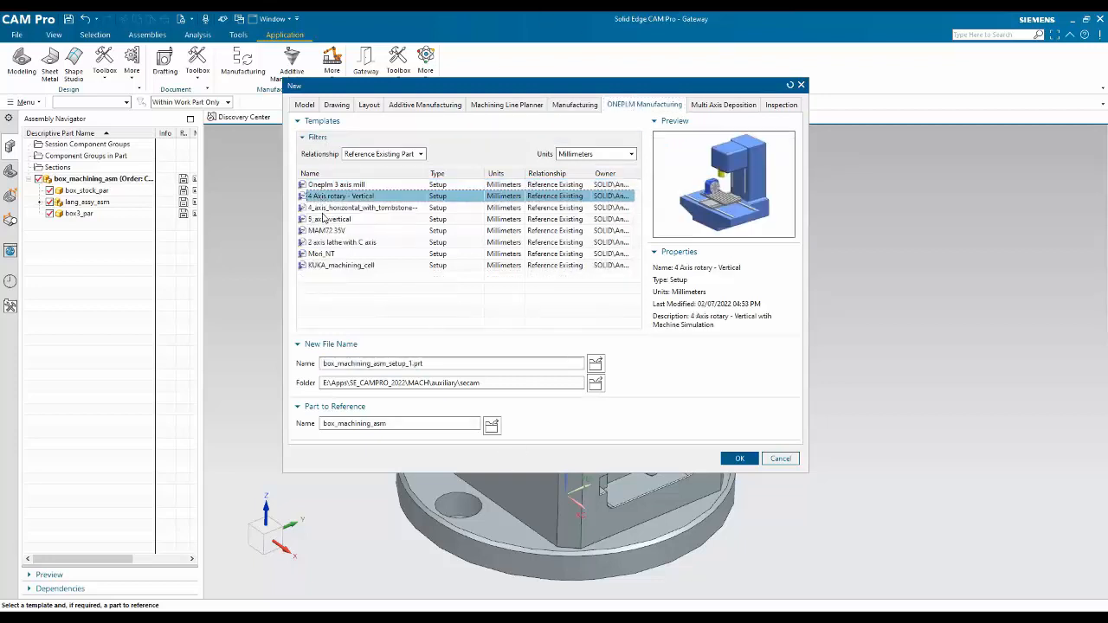
left_click(325, 208)
left_click(331, 220)
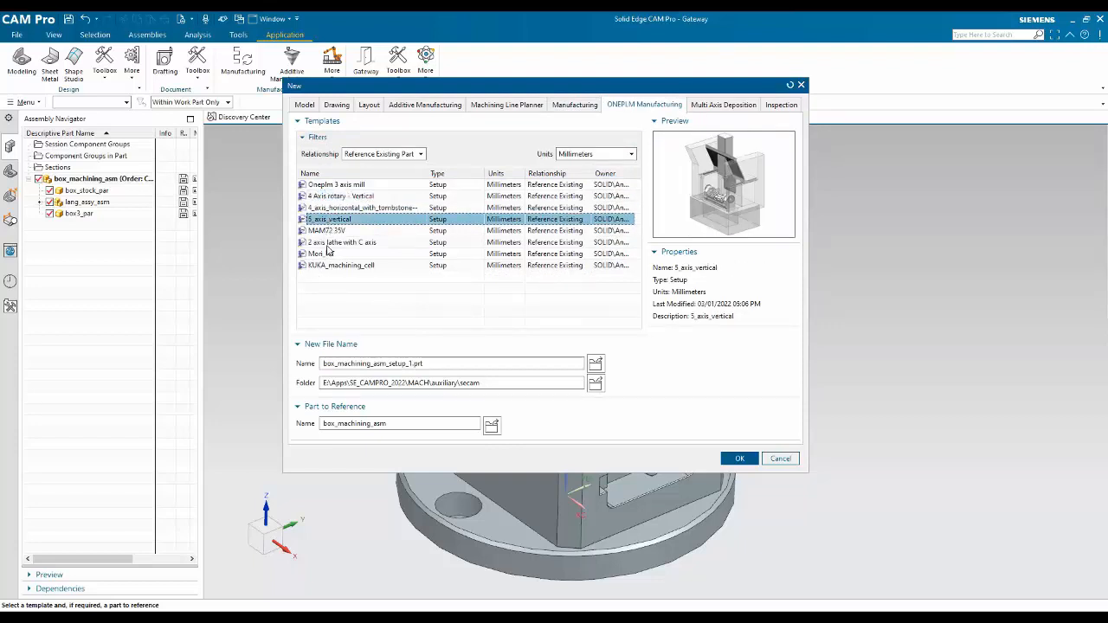
left_click(329, 243)
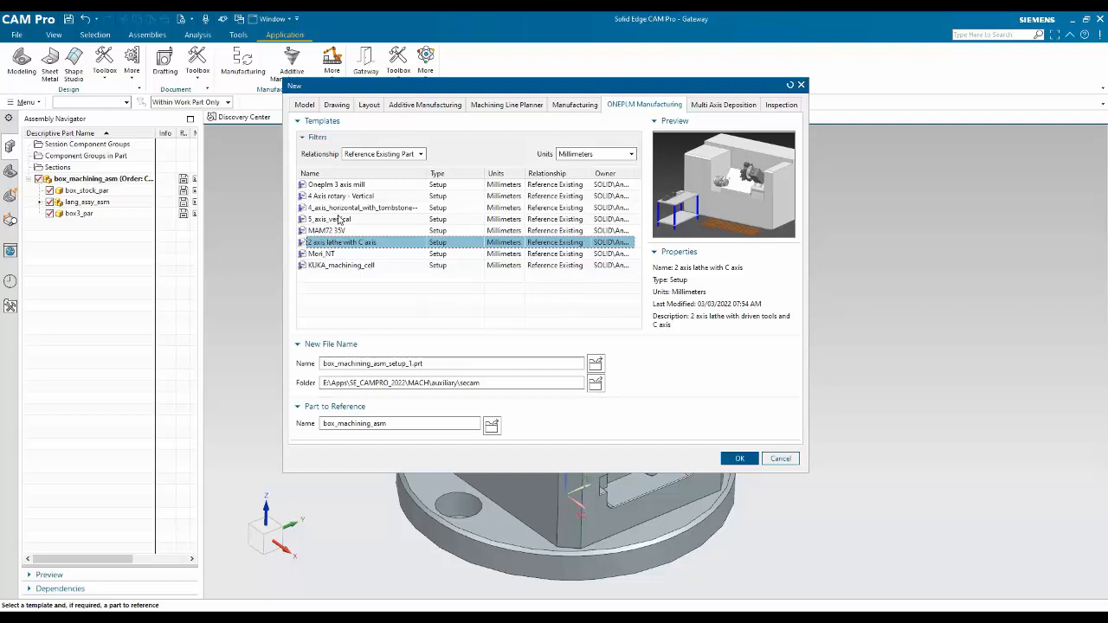
left_click(350, 188)
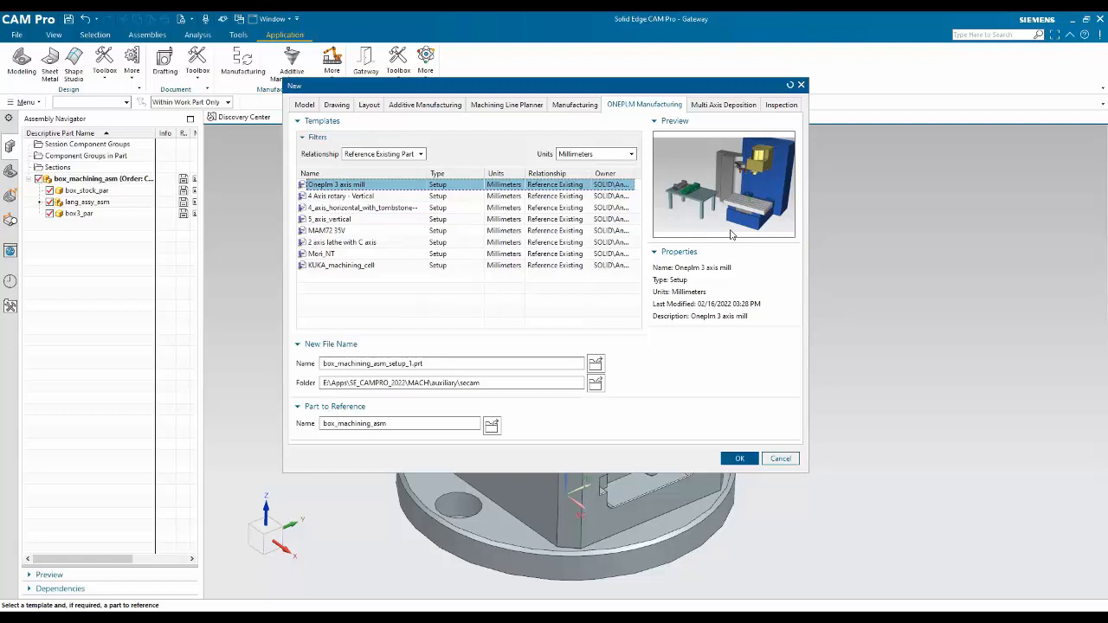
Step: Create the manufacturing setup file box_machining_asm_setup_1.prt from the General Setup template, referencing box_machining_asm
left_click(563, 105)
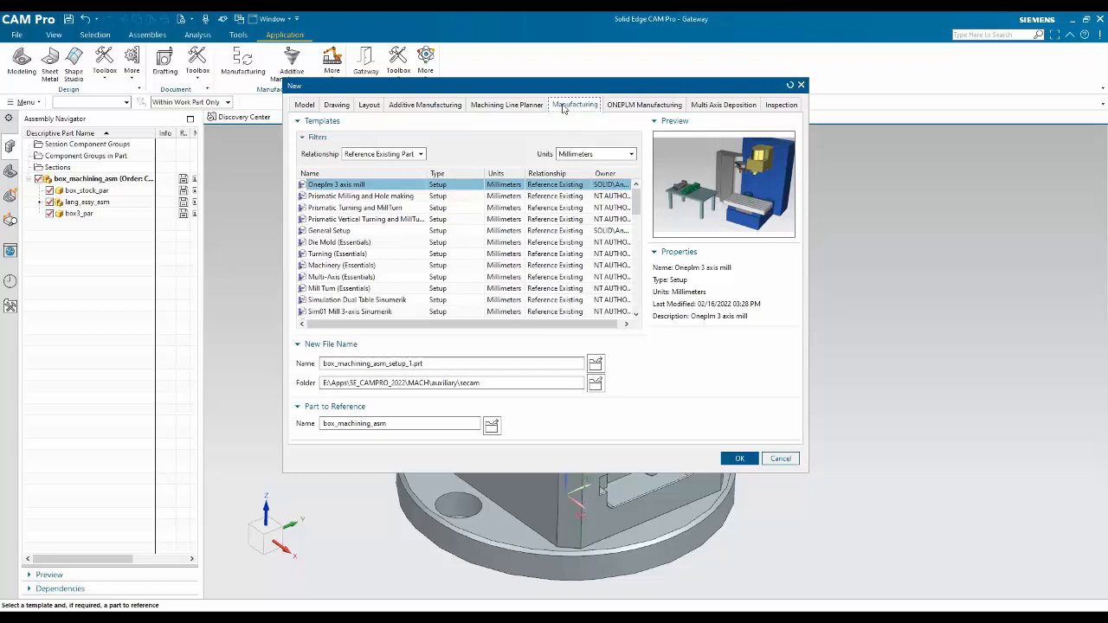
left_click(329, 231)
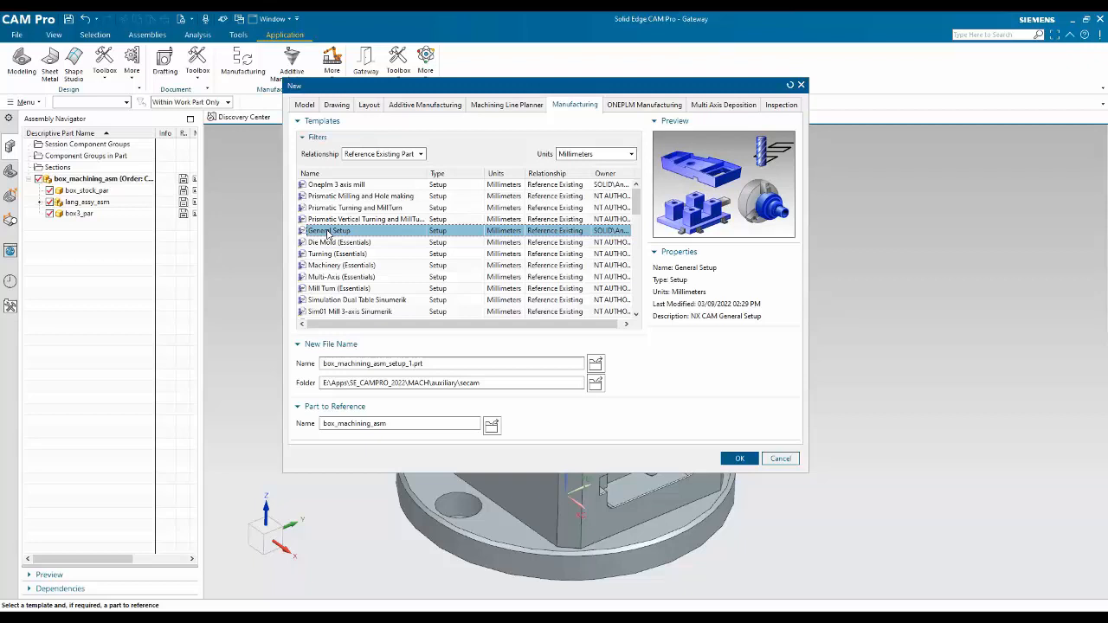
left_click(732, 459)
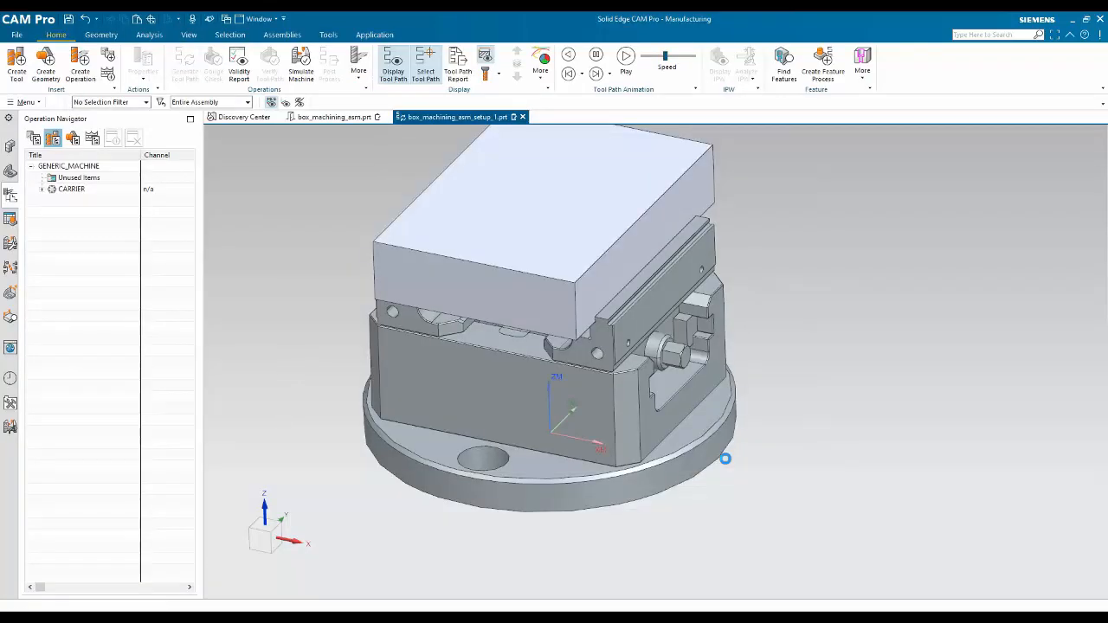
Step: Check the box_machining_asm component inside the new setup assembly and clear the selection
middle_click_drag(474, 155, 473, 134)
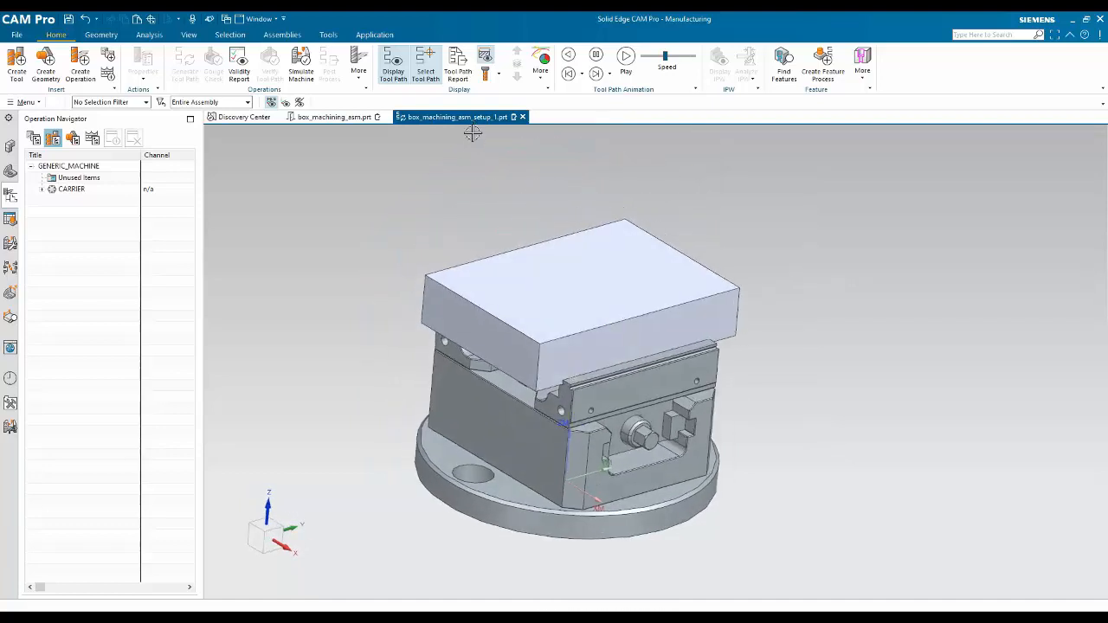
left_click(10, 145)
left_click(105, 192)
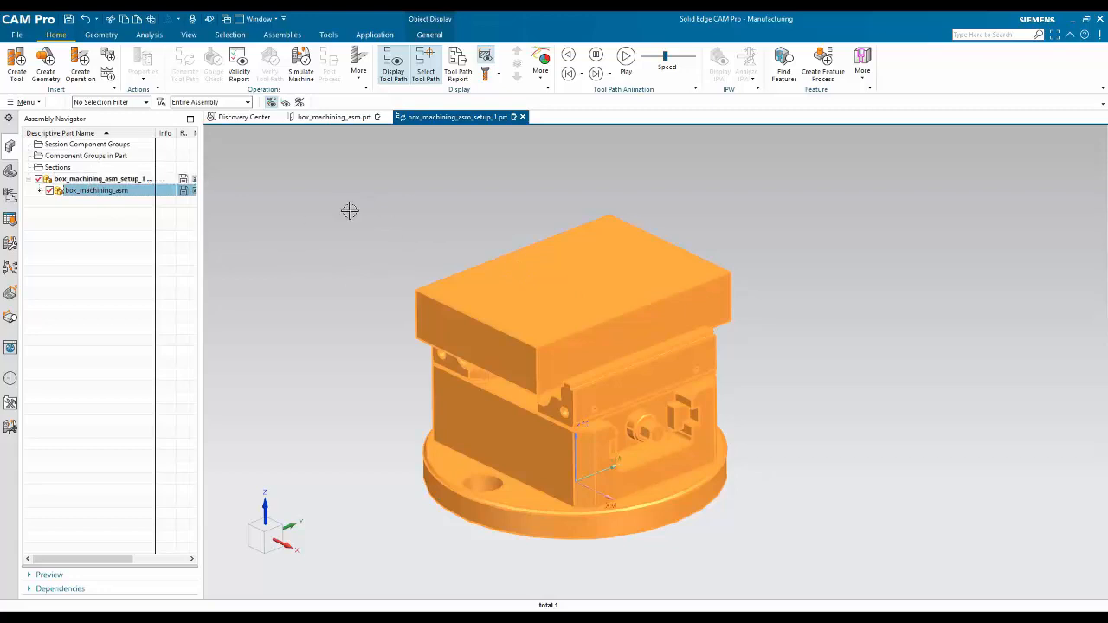
key("Escape")
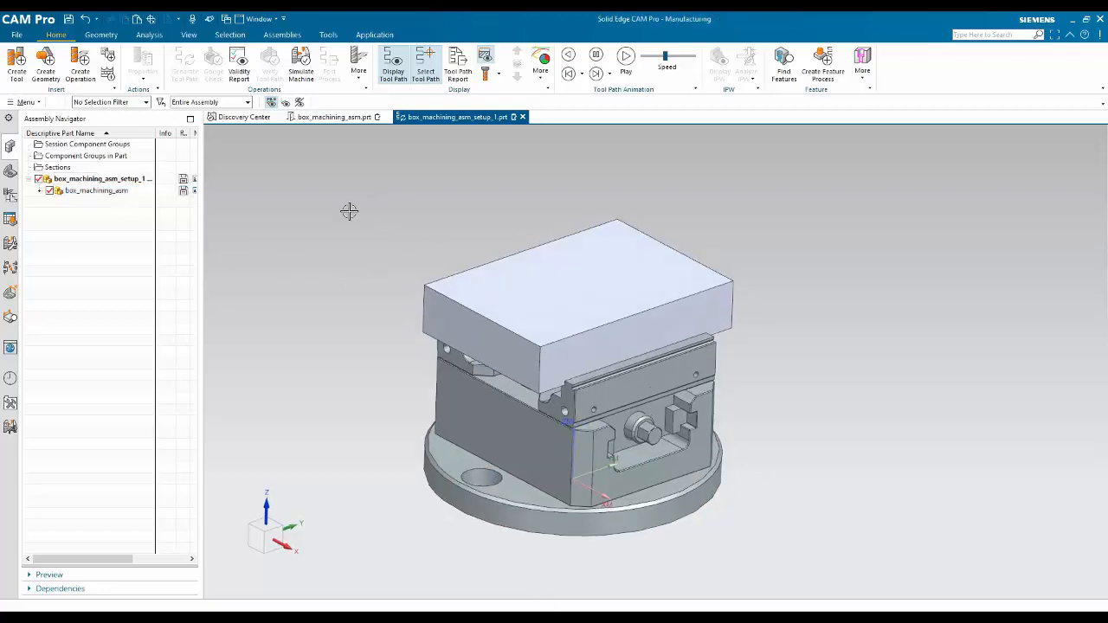
key("Home")
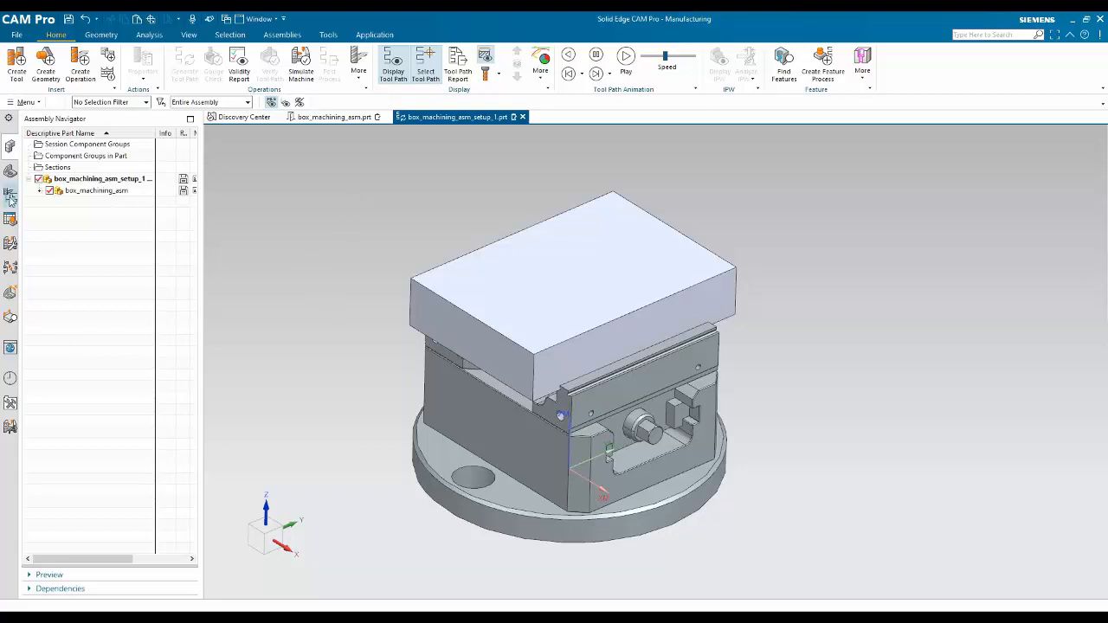
Step: Examine the template's preset operations under program 1234 and the tools and operations assigned to the carrier pockets
left_click(10, 196)
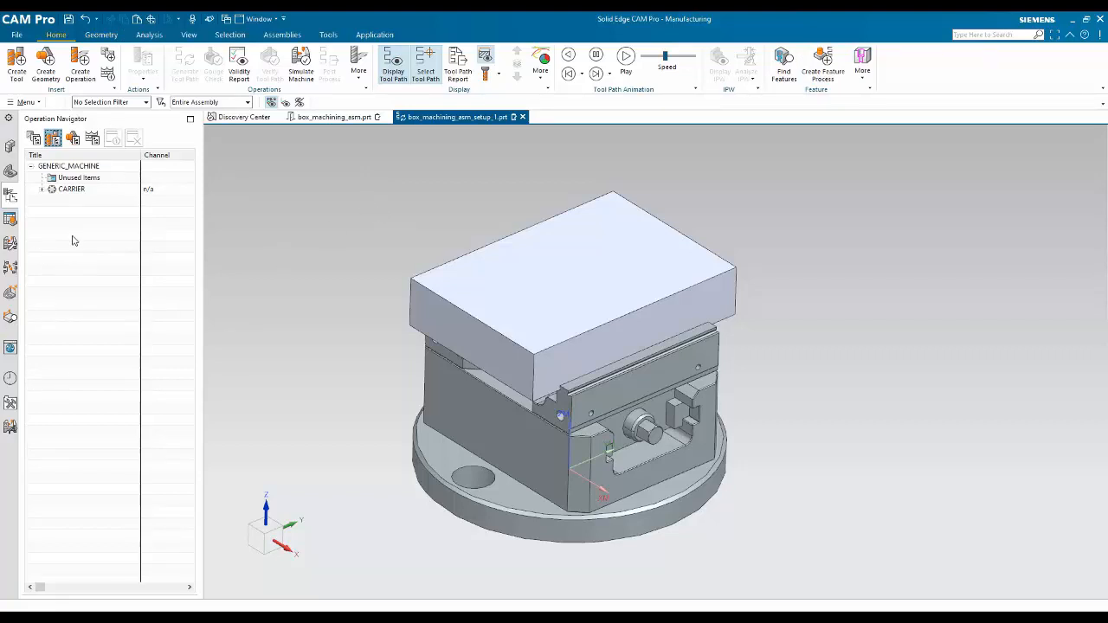
left_click(33, 139)
left_click(44, 190)
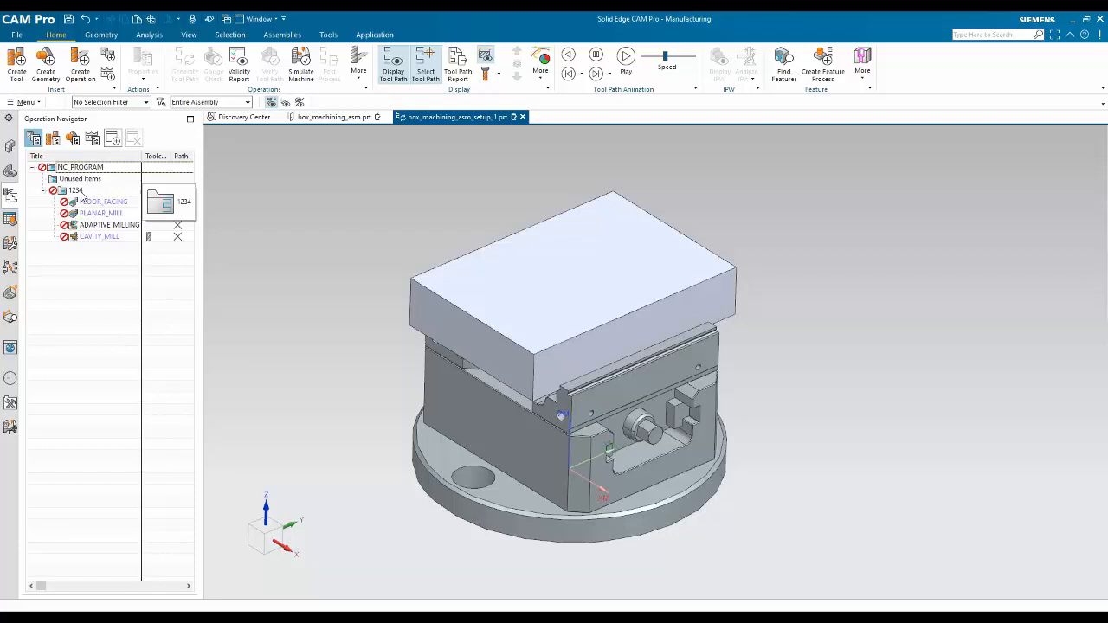
left_click(53, 138)
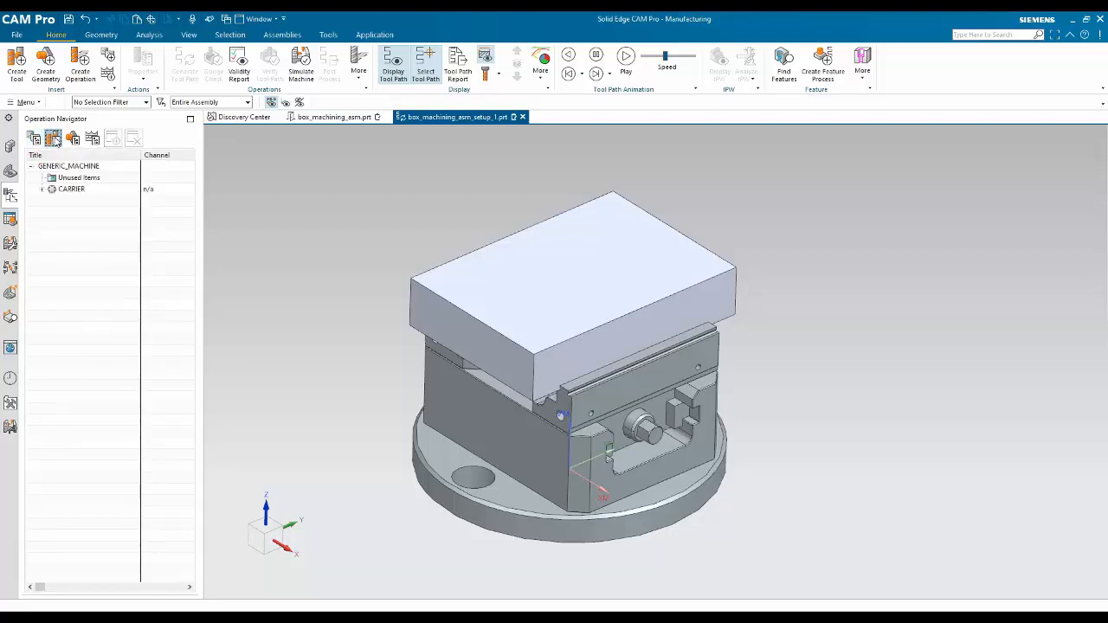
right_click(43, 219)
left_click(68, 291)
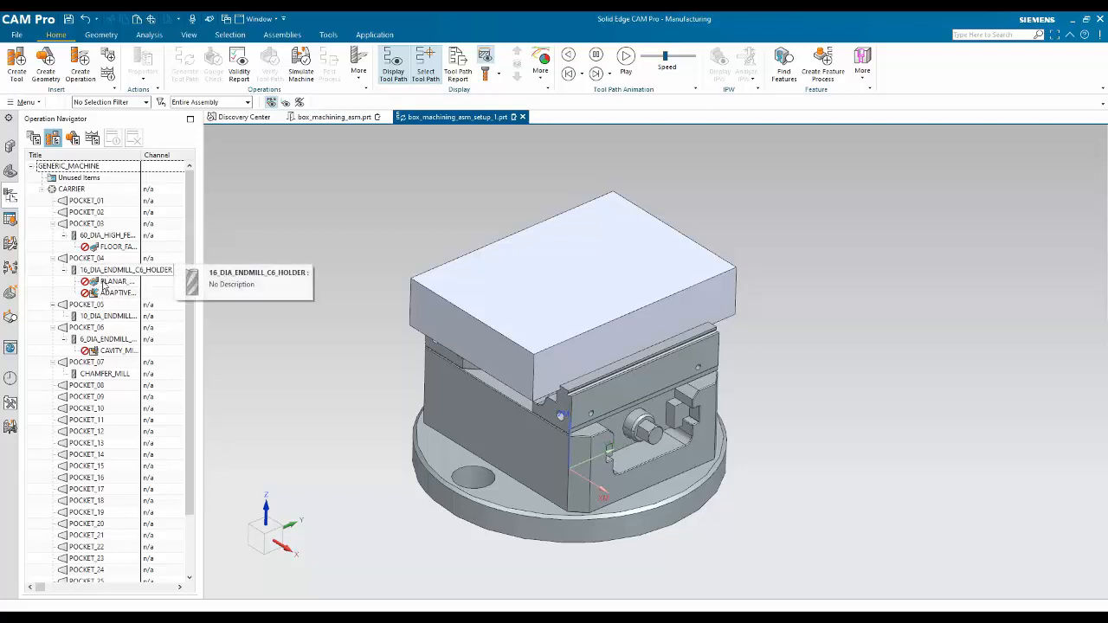
left_click(106, 295)
mouse_move(108, 297)
left_mouse_down()
mouse_move(113, 322)
mouse_move(111, 296)
left_mouse_up()
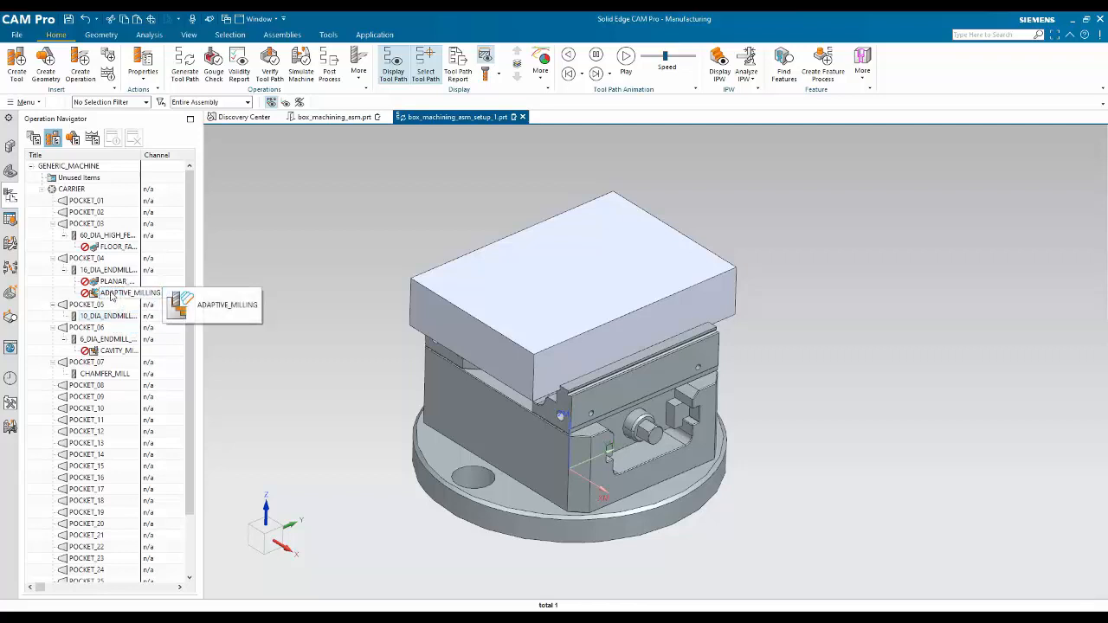
Step: Specify the rectangular stock block as the blank geometry of the WORKPIECE
left_click(72, 138)
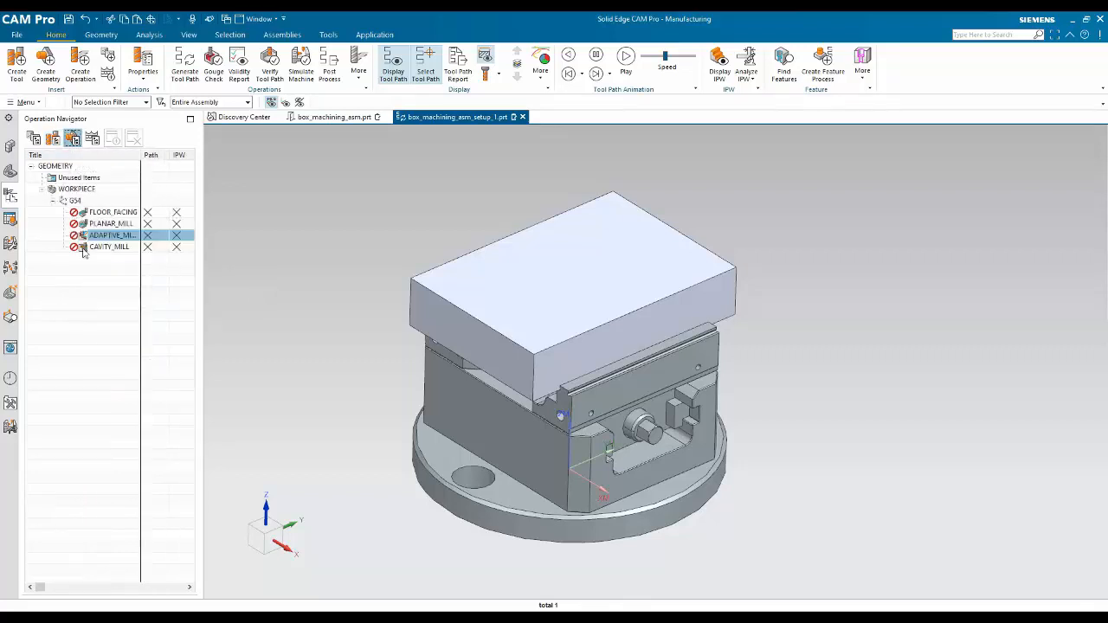
double_click(74, 190)
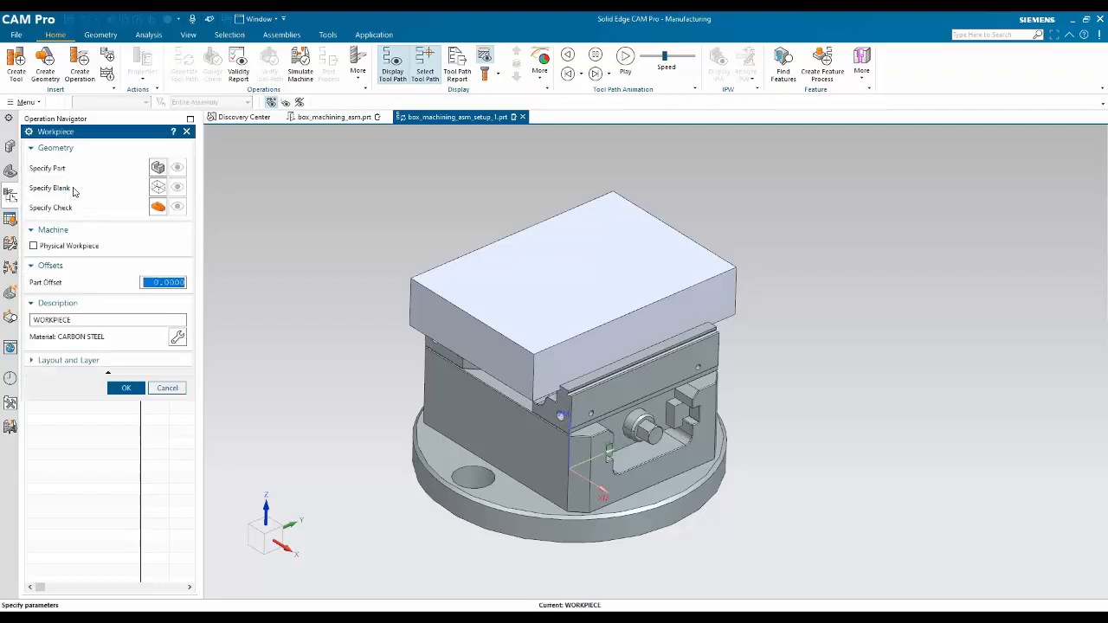
left_click(158, 188)
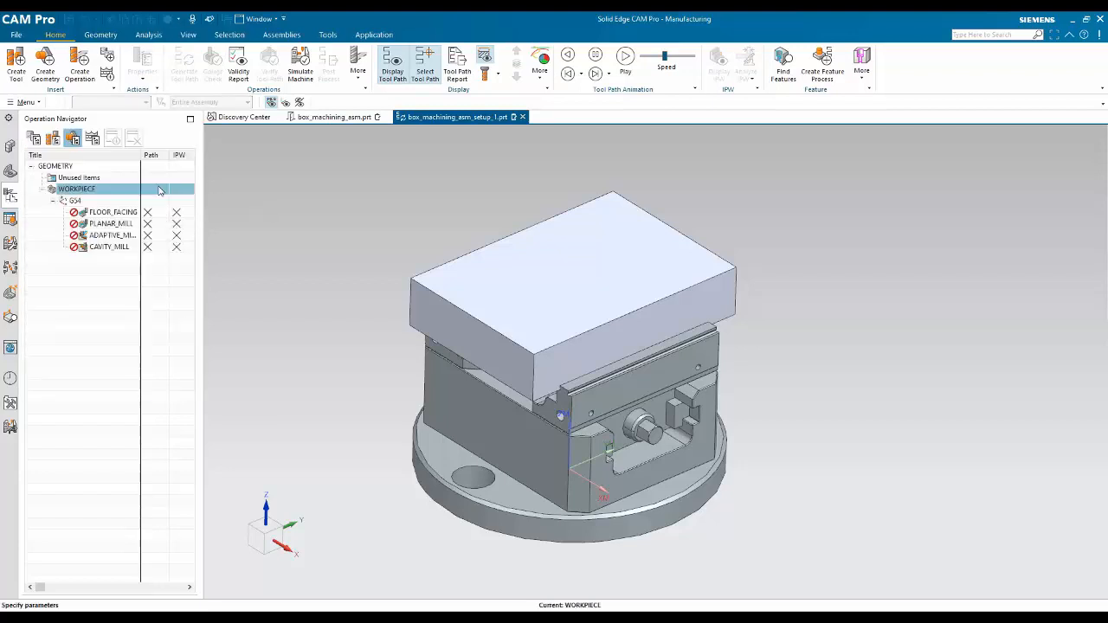
left_click(448, 277)
left_click(123, 356)
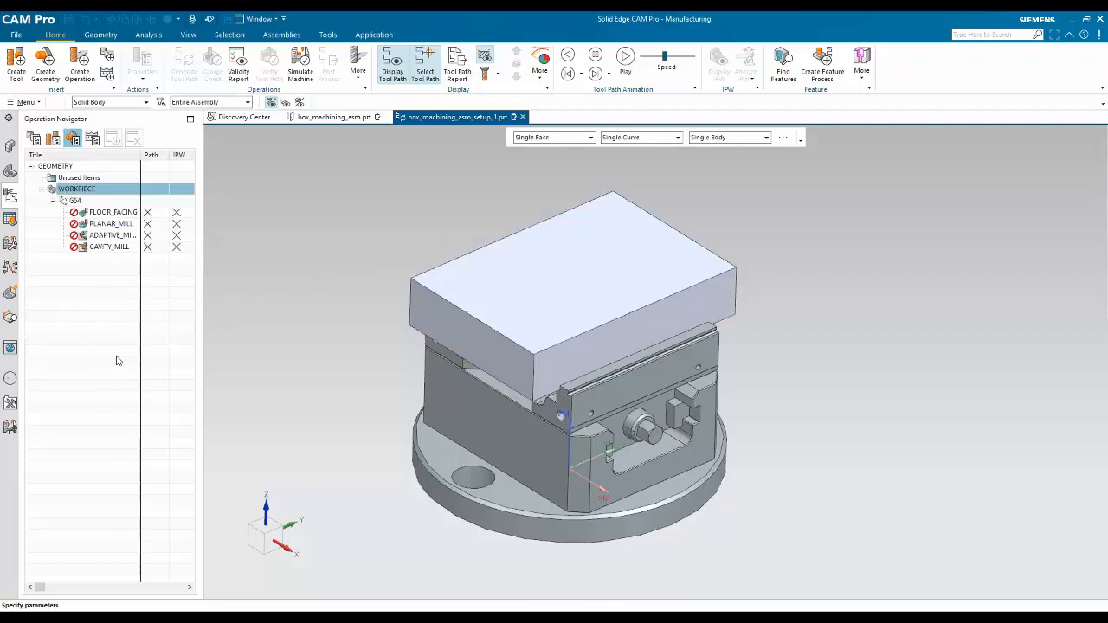
Step: Hide box_stock_par, specify the box body as the WORKPIECE part geometry and accept the workpiece definition
left_click(10, 146)
left_click(61, 202)
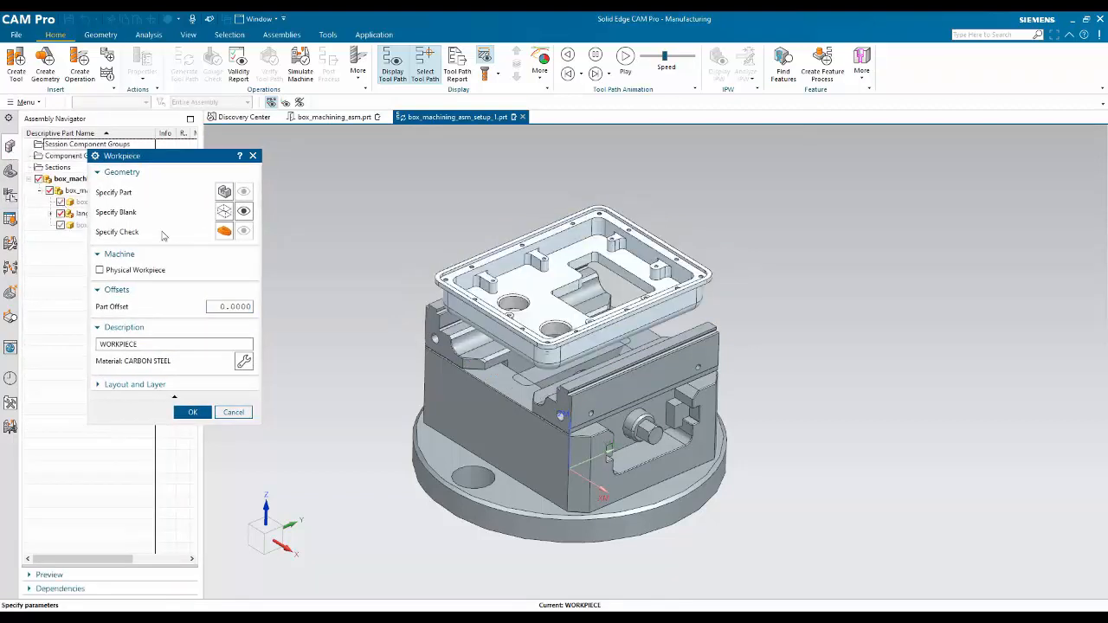
left_click(226, 193)
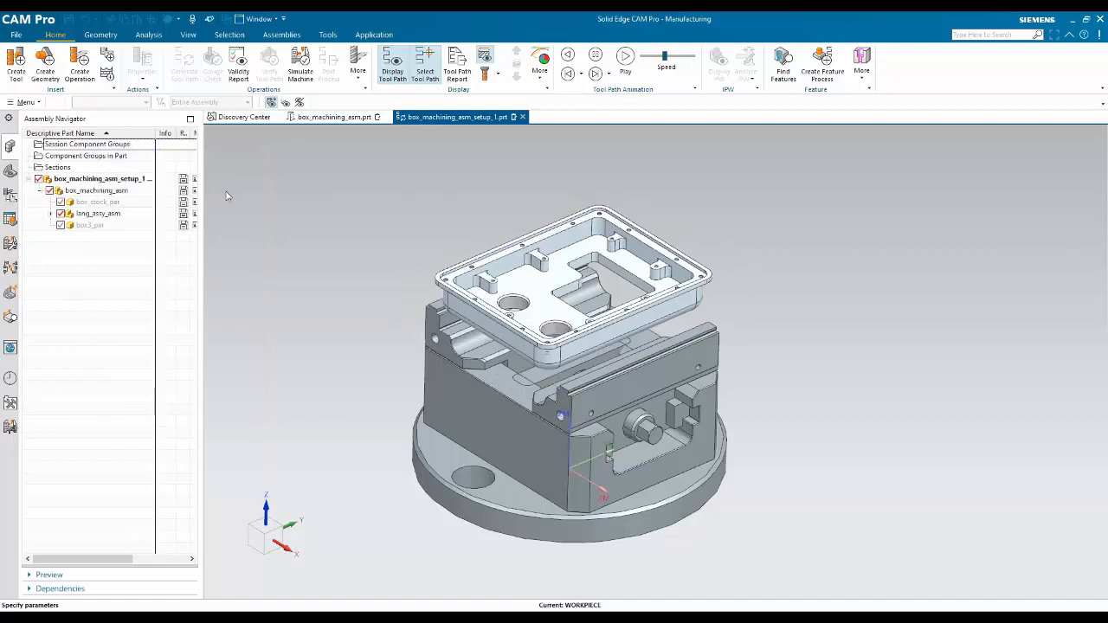
left_click(457, 290)
left_click(198, 355)
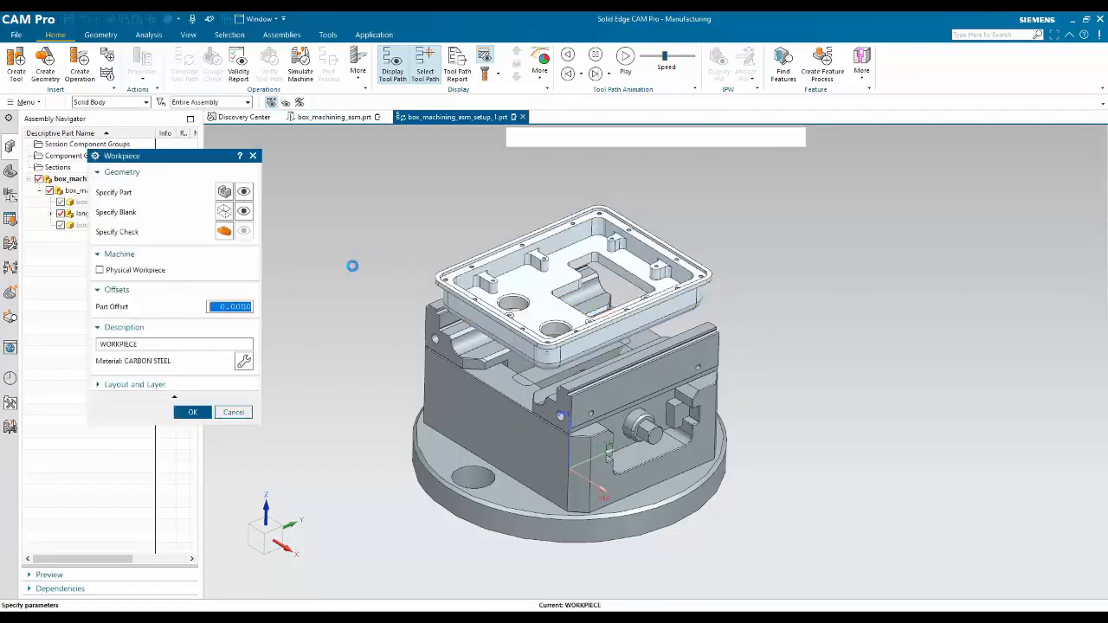
left_click(193, 413)
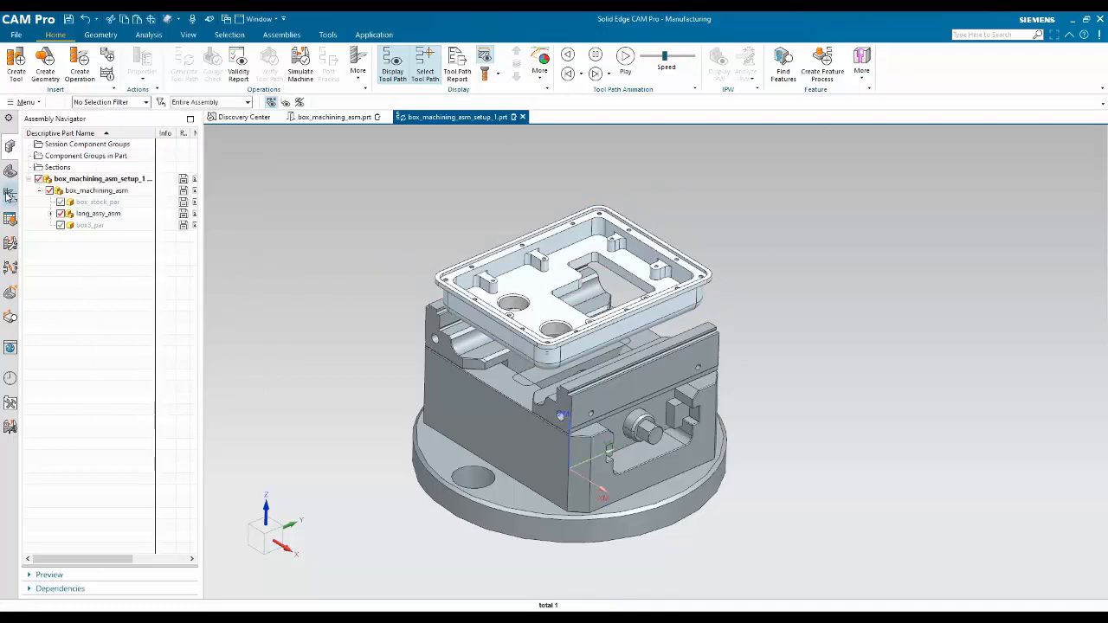
Step: Define the G54 machine coordinate system with Three Planes, using two adjacent outer flange side faces for X and Y and the top rim face for Z
left_click(9, 195)
left_click(68, 200)
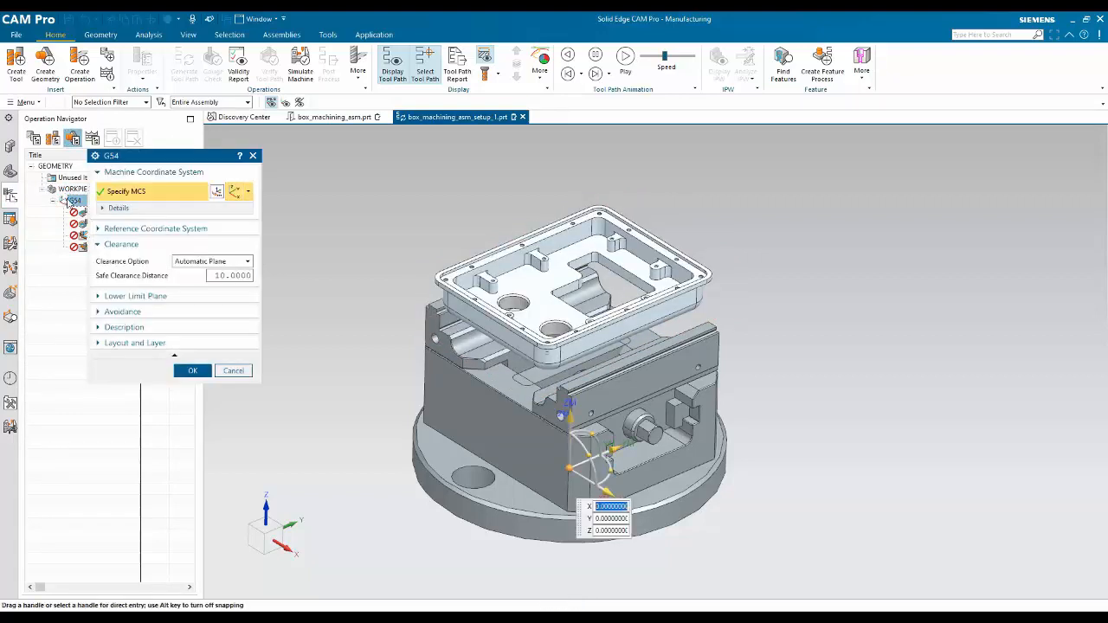
left_click(217, 191)
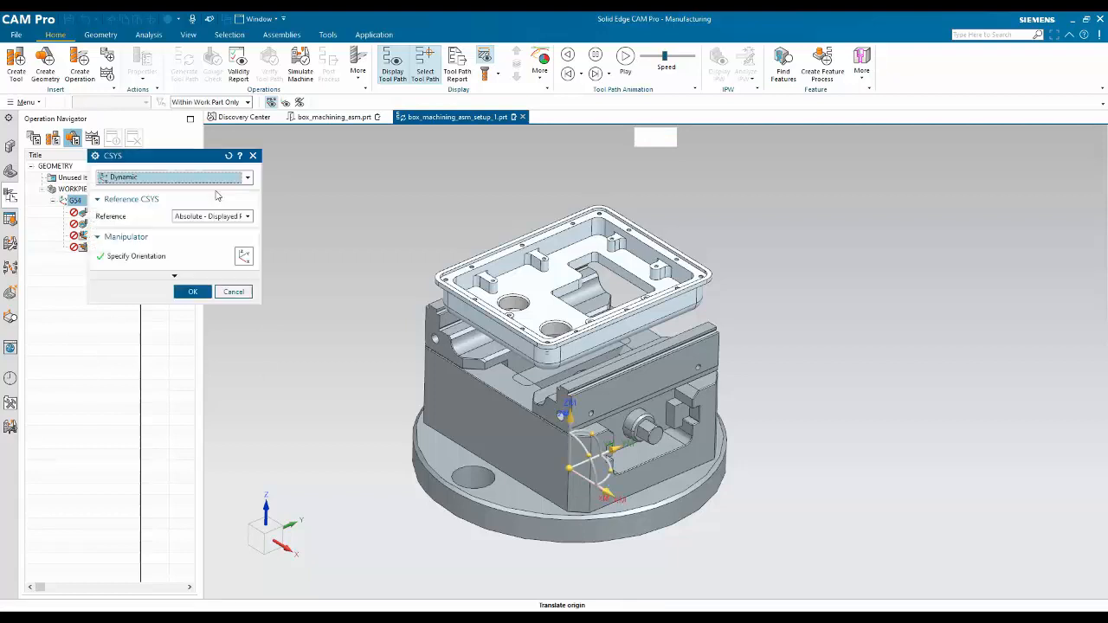
left_click(192, 177)
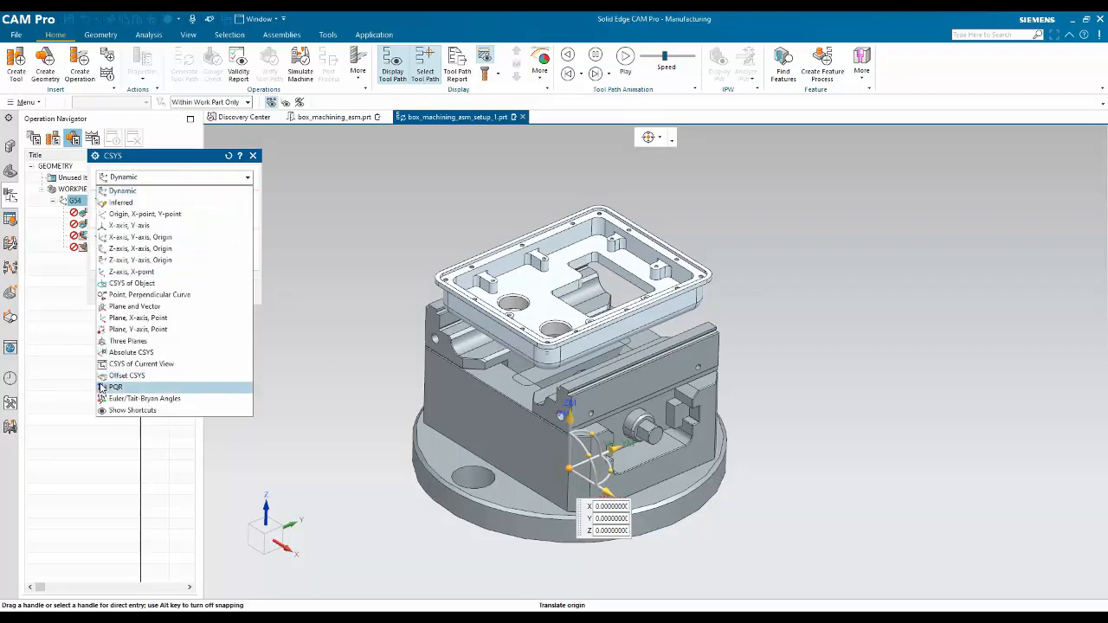
left_click(130, 341)
scroll(488, 334, "up", 4)
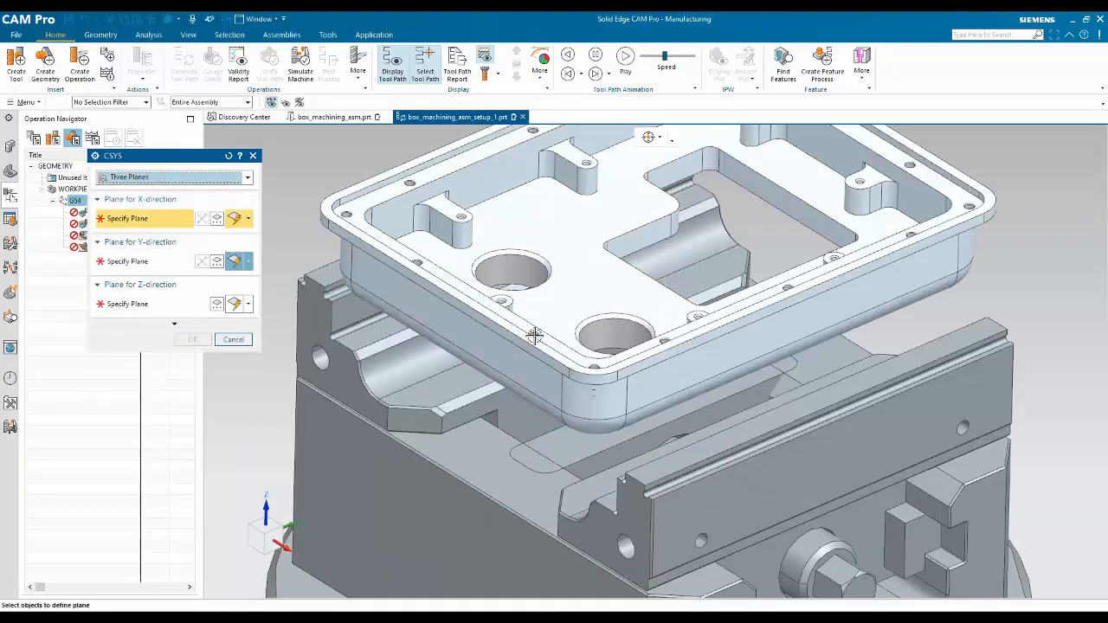
left_click(552, 362)
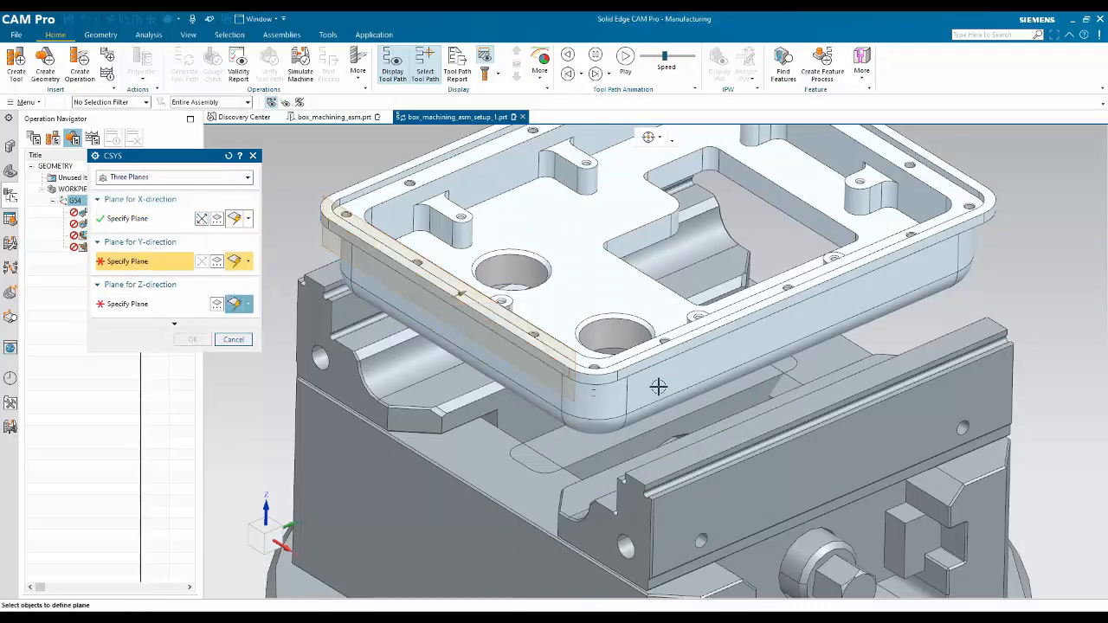
left_click(661, 339)
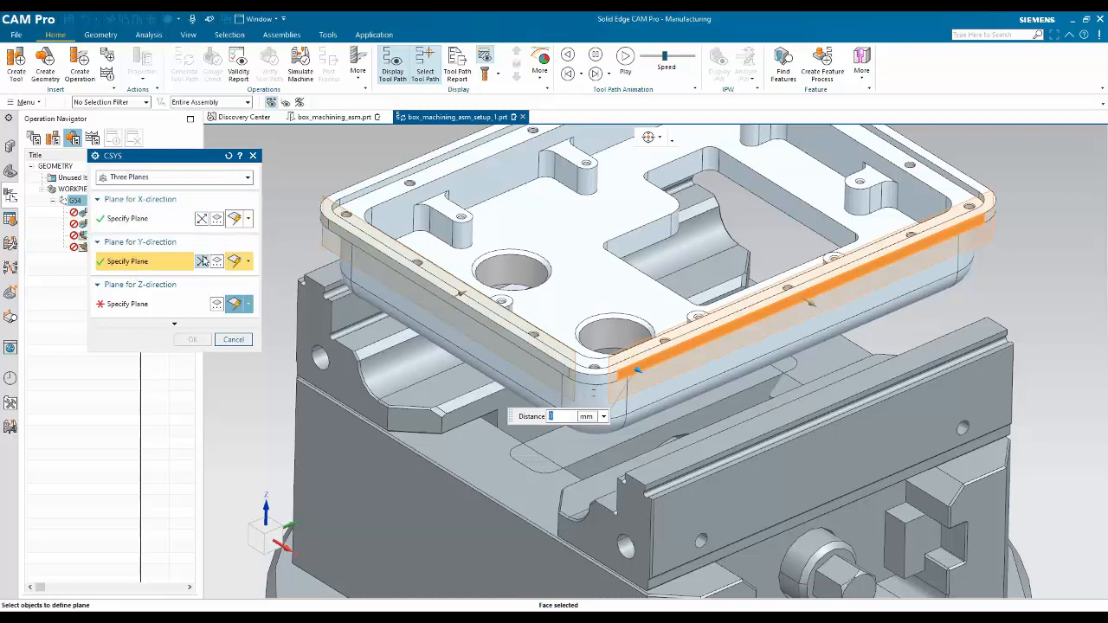
left_click(130, 304)
scroll(597, 324, "up", 5)
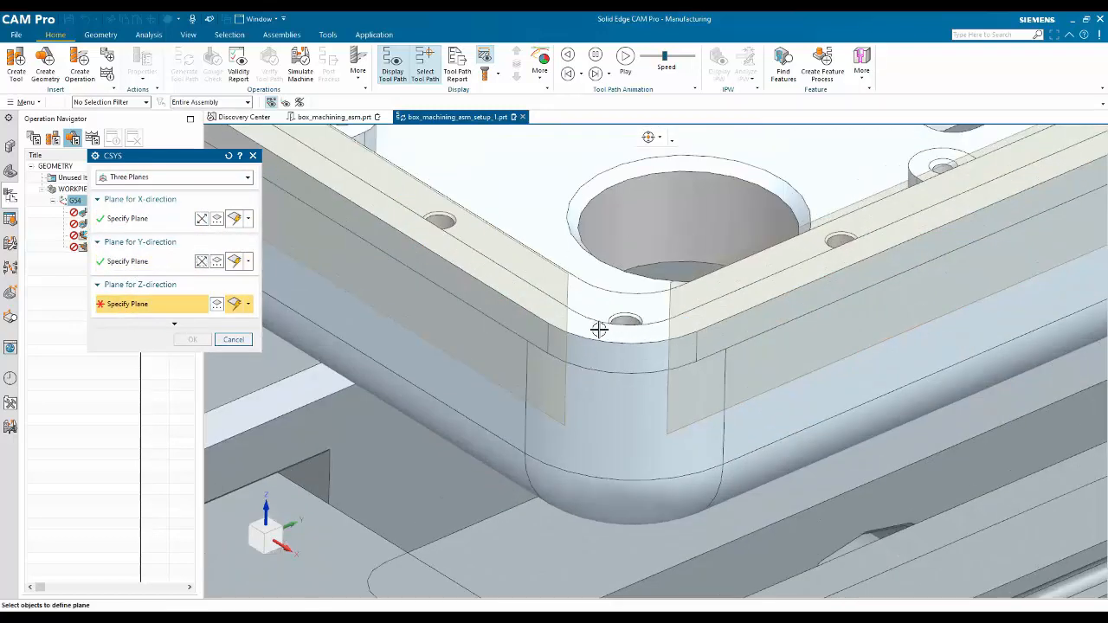
left_click(598, 323)
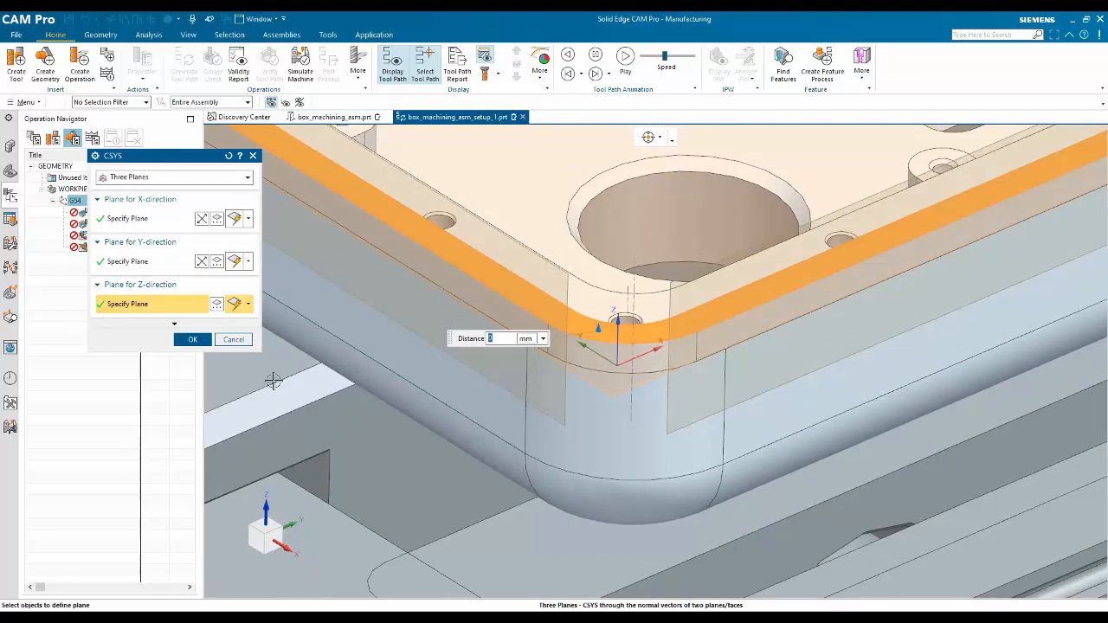
left_click(192, 338)
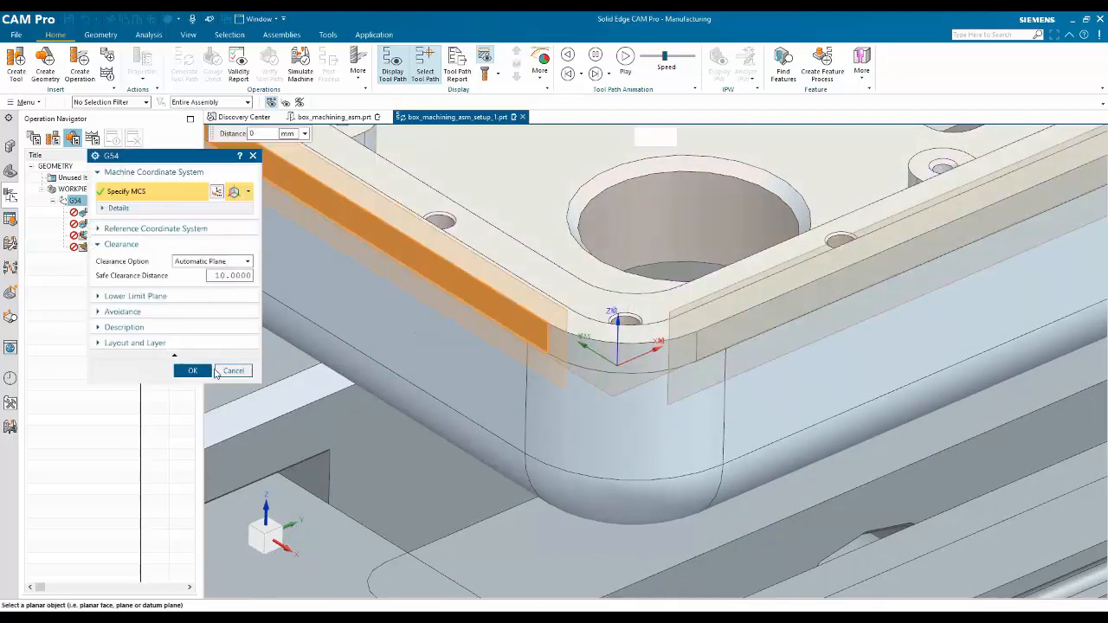
Step: Set the G54 clearance option to Plane, specify the box's top rim face as its reference, and accept the definition
left_click(227, 261)
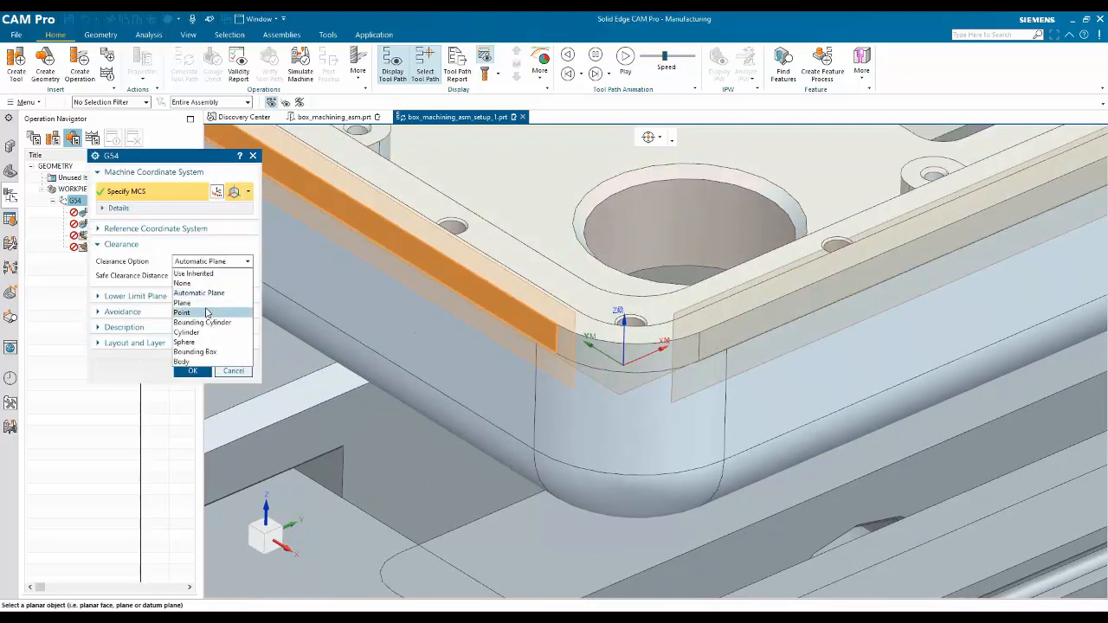
left_click(214, 303)
left_click(602, 335)
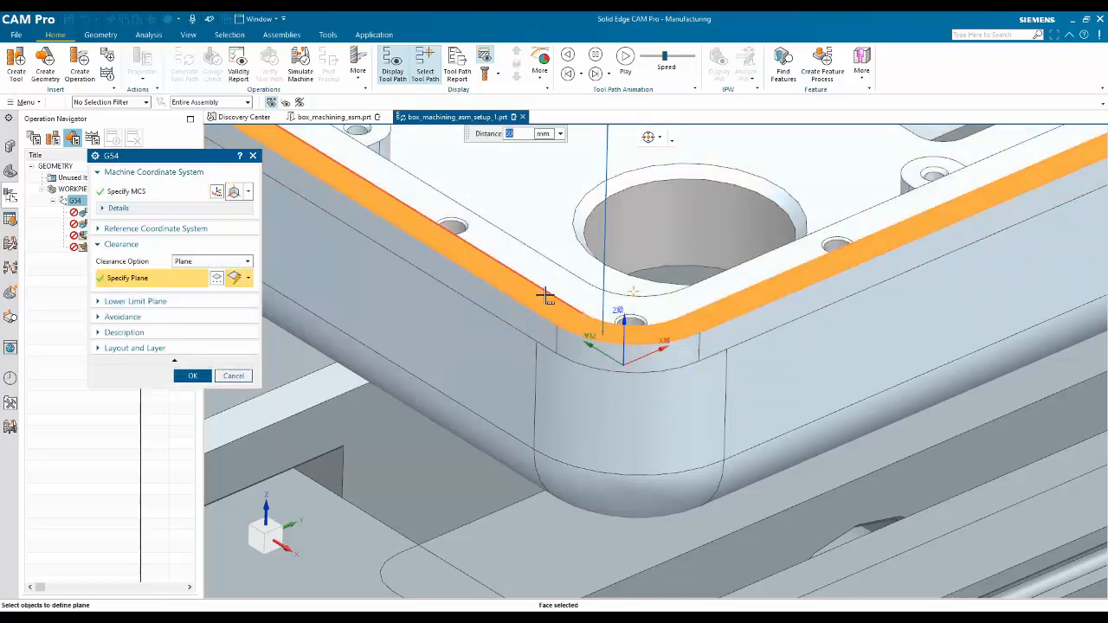
left_click(193, 376)
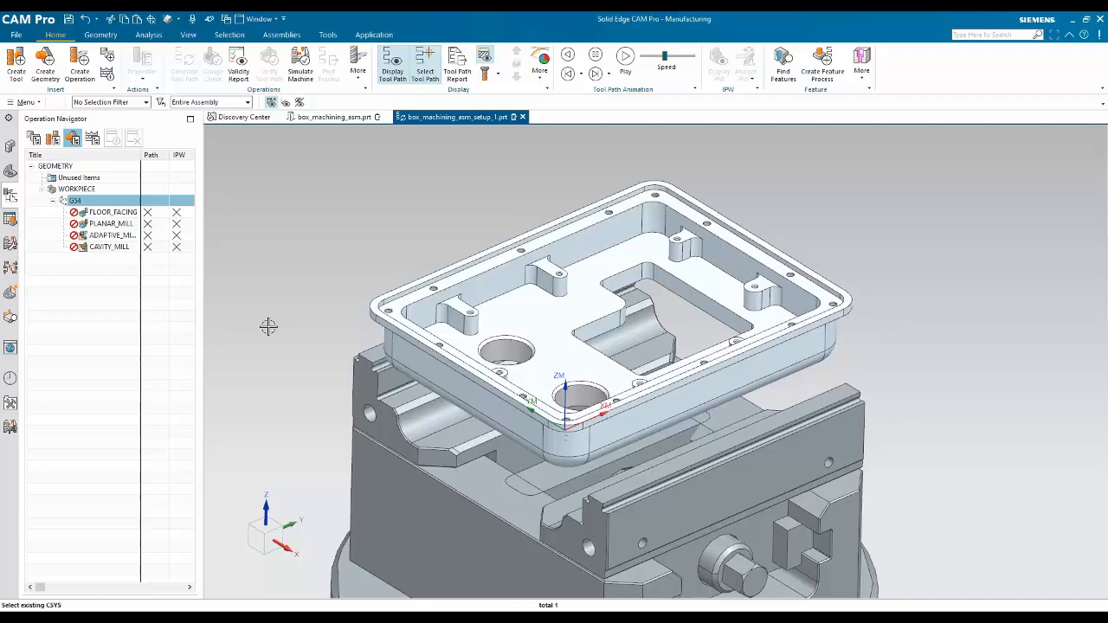
Step: Examine the operation subtypes offered for creating an operation in the mill_planar, mill_contour, mill_multi-axis and hole_making types
left_click(32, 138)
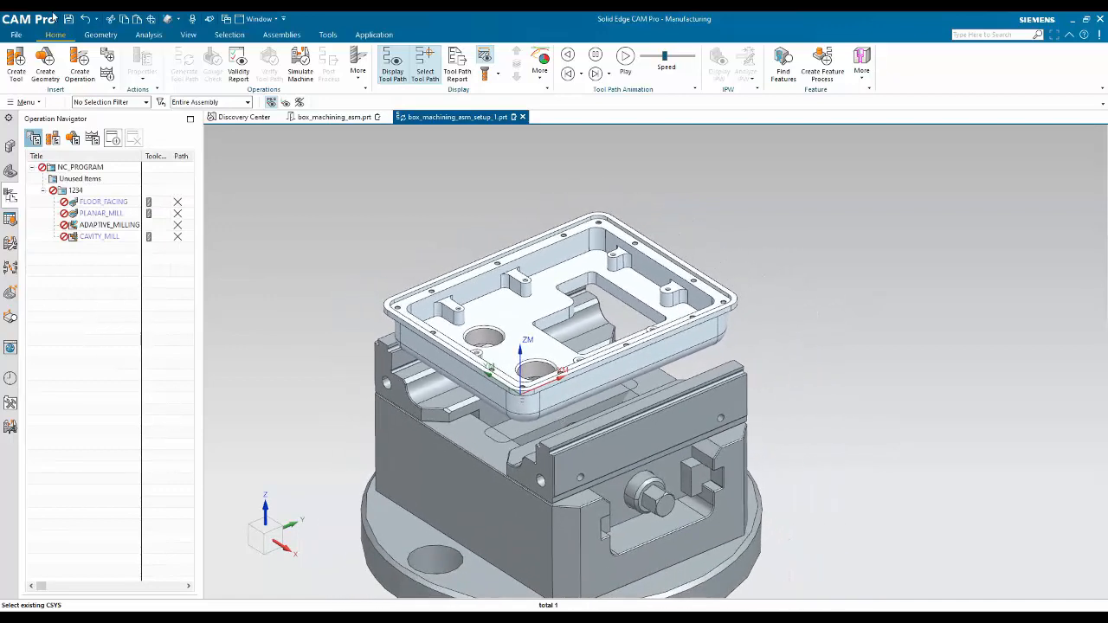
left_click(80, 58)
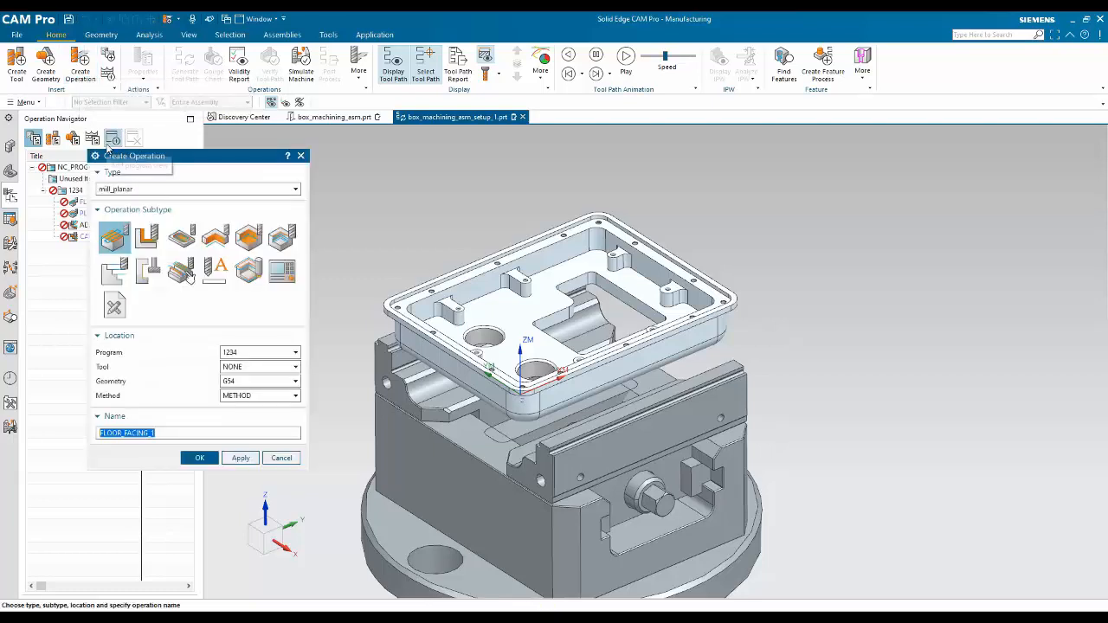
left_click(117, 188)
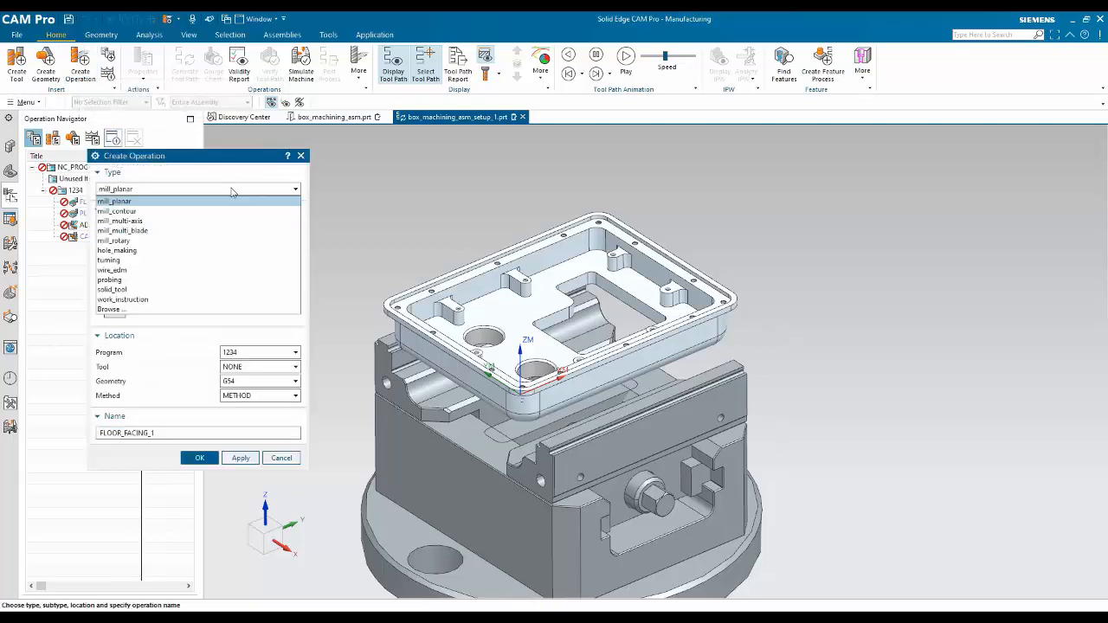
left_click(126, 202)
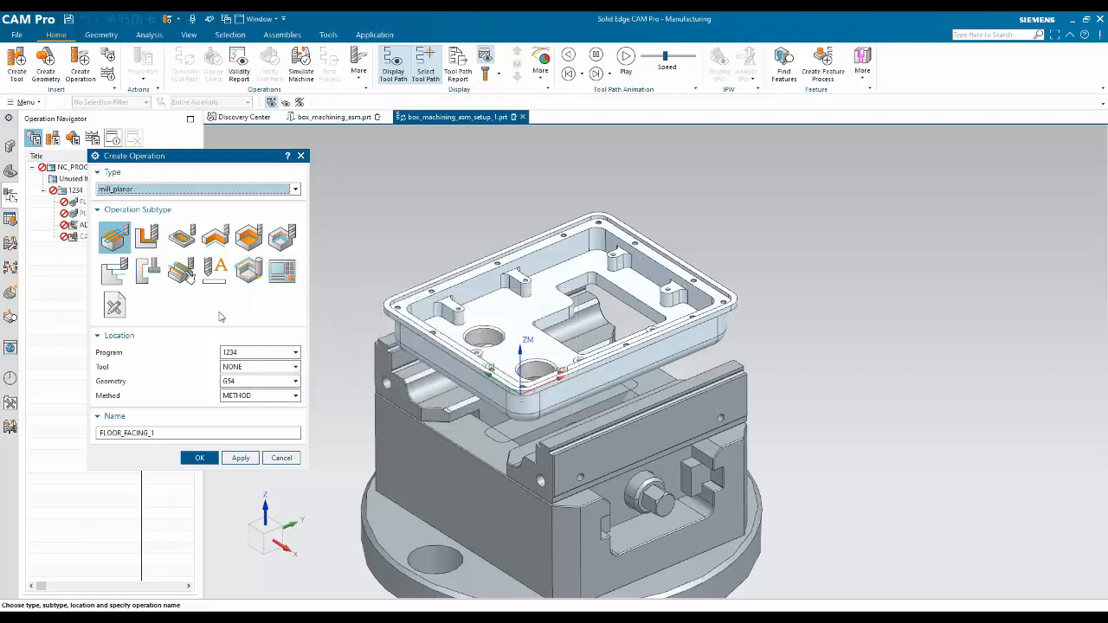
left_click(294, 189)
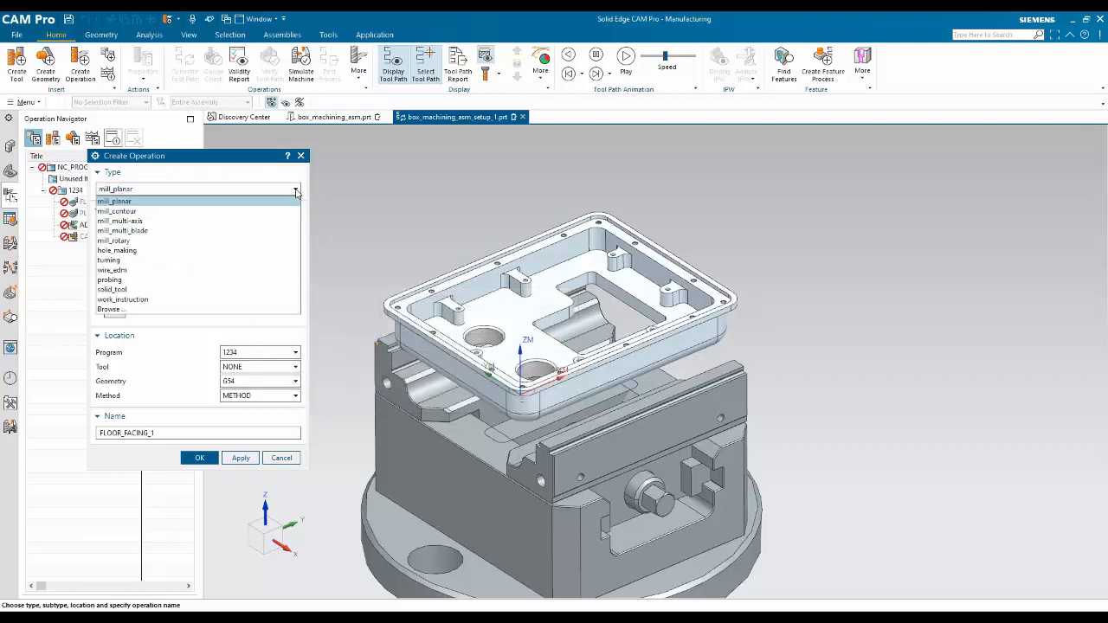
left_click(130, 211)
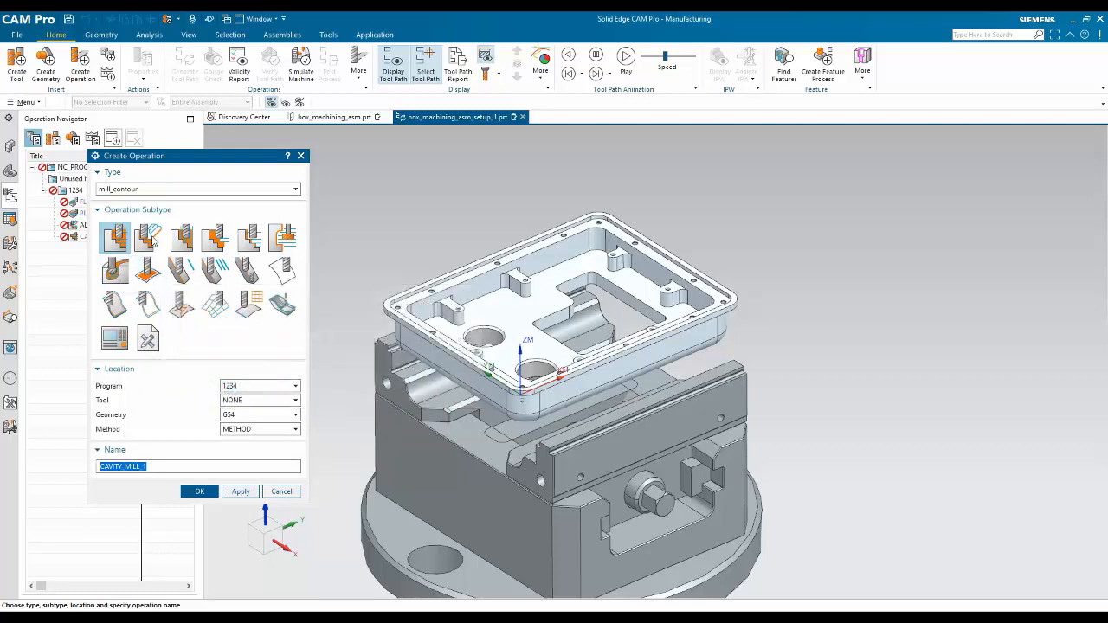
left_click(273, 191)
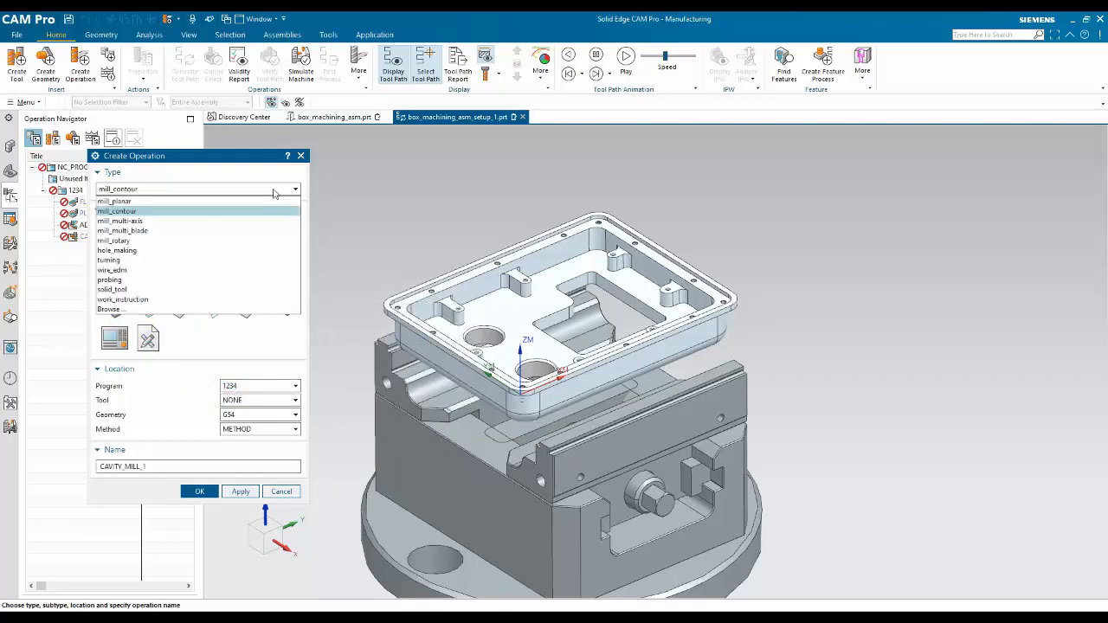
left_click(127, 221)
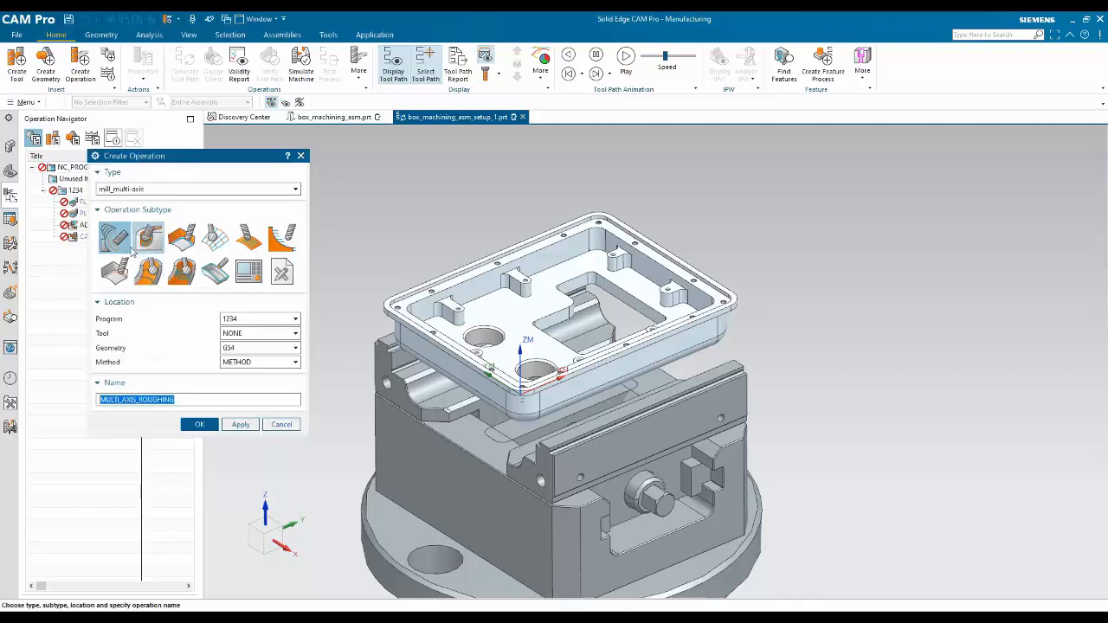
left_click(157, 190)
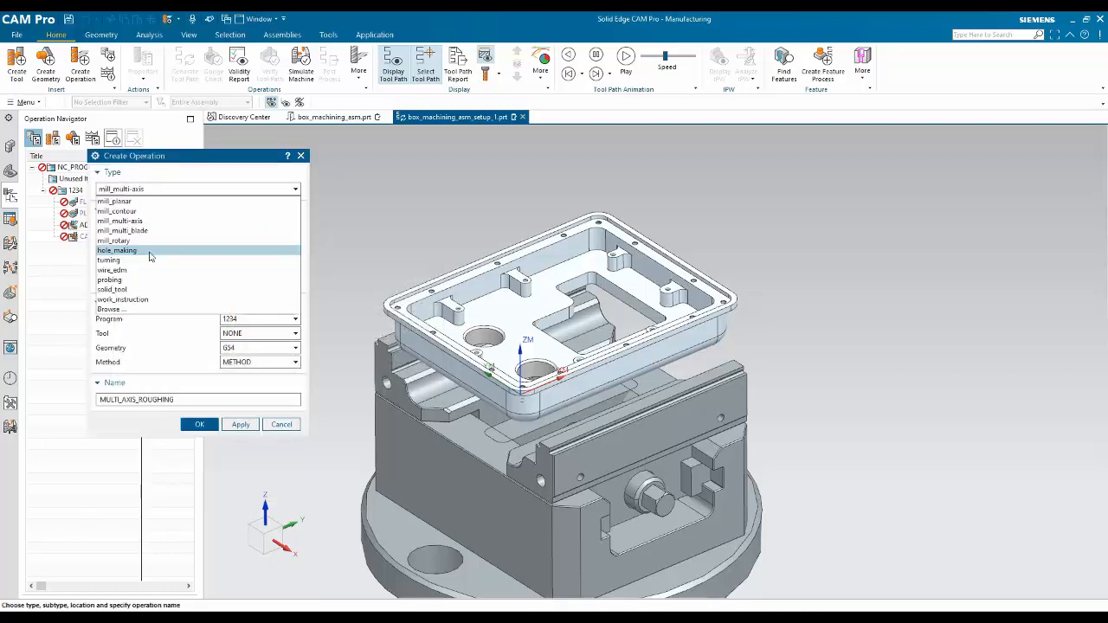
left_click(150, 251)
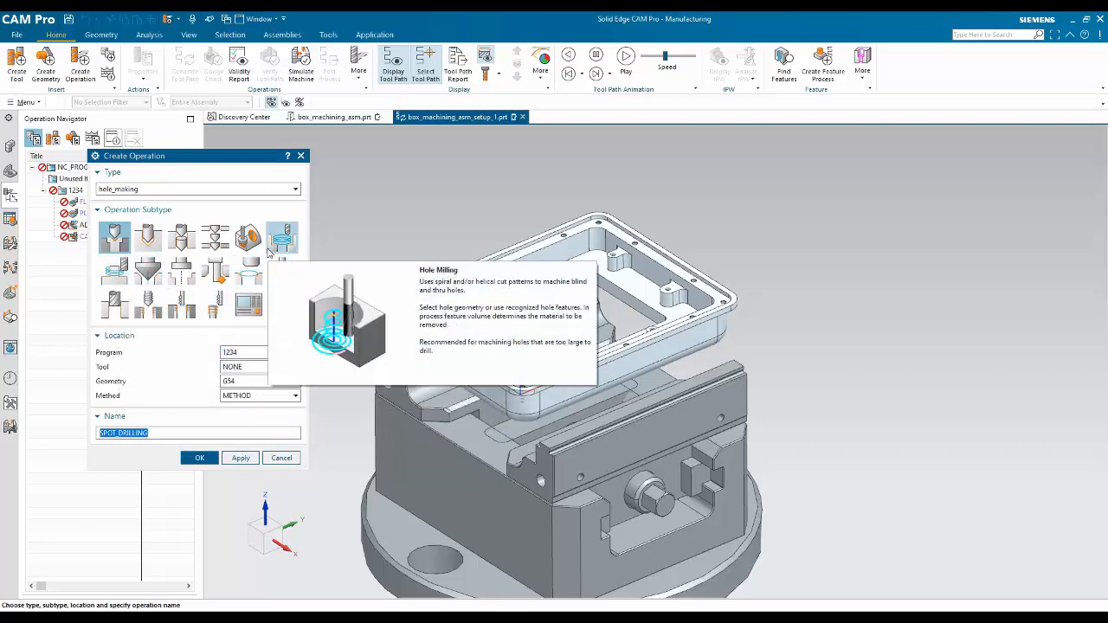
left_click(234, 191)
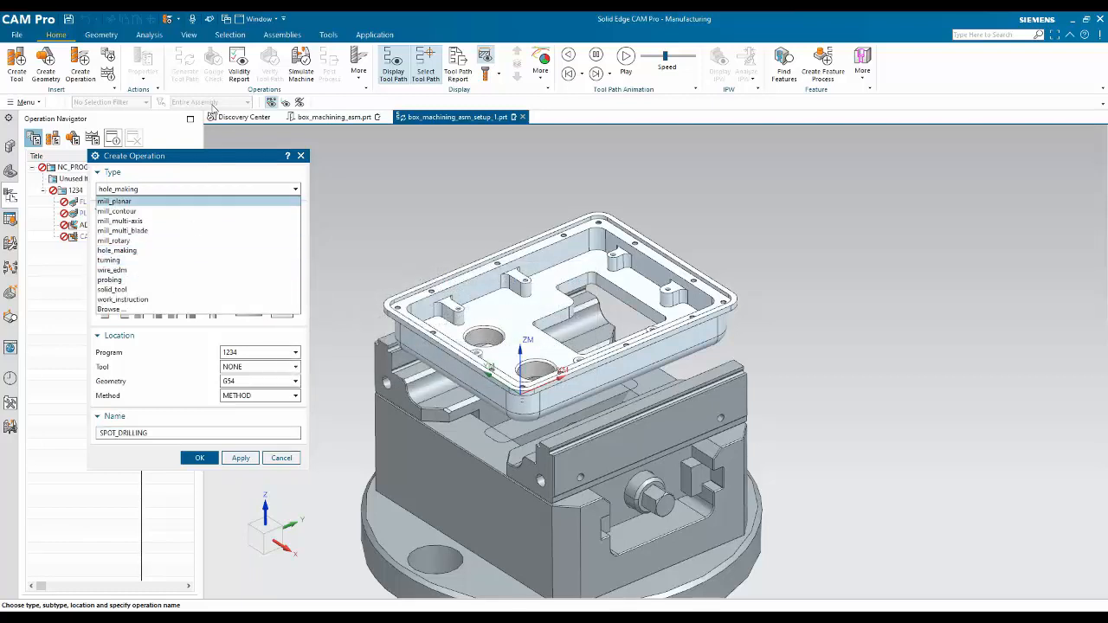
left_click(229, 157)
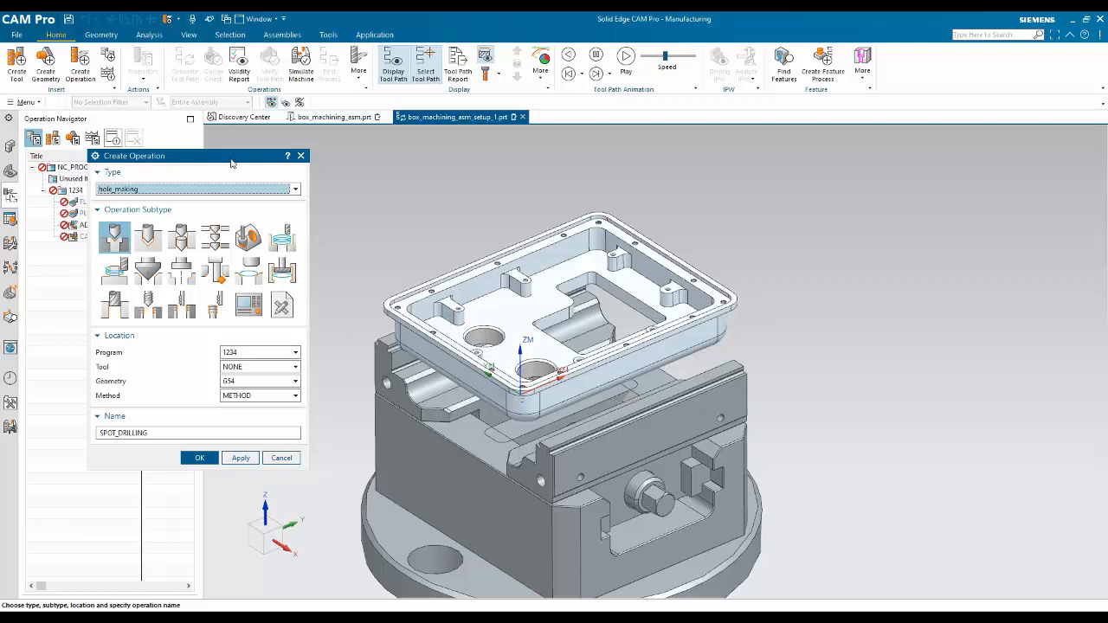
Step: Create a mill_contour Cavity Mill operation in program 1234 with the 16_DIA_ENDMILL tool and G54 geometry, and generate its tool path
left_click(231, 190)
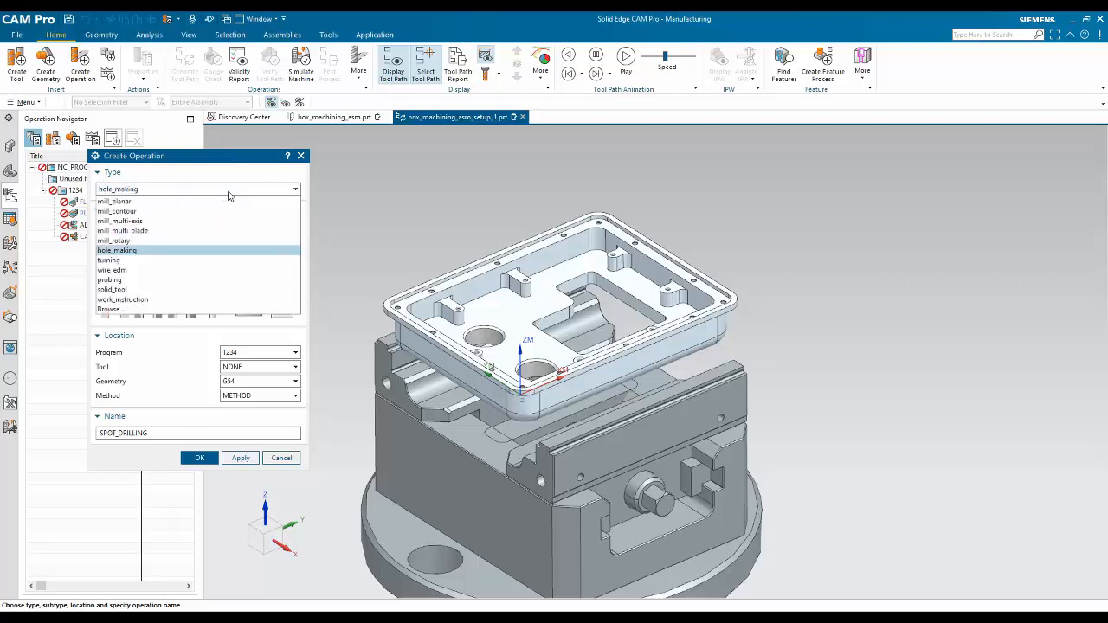
left_click(230, 208)
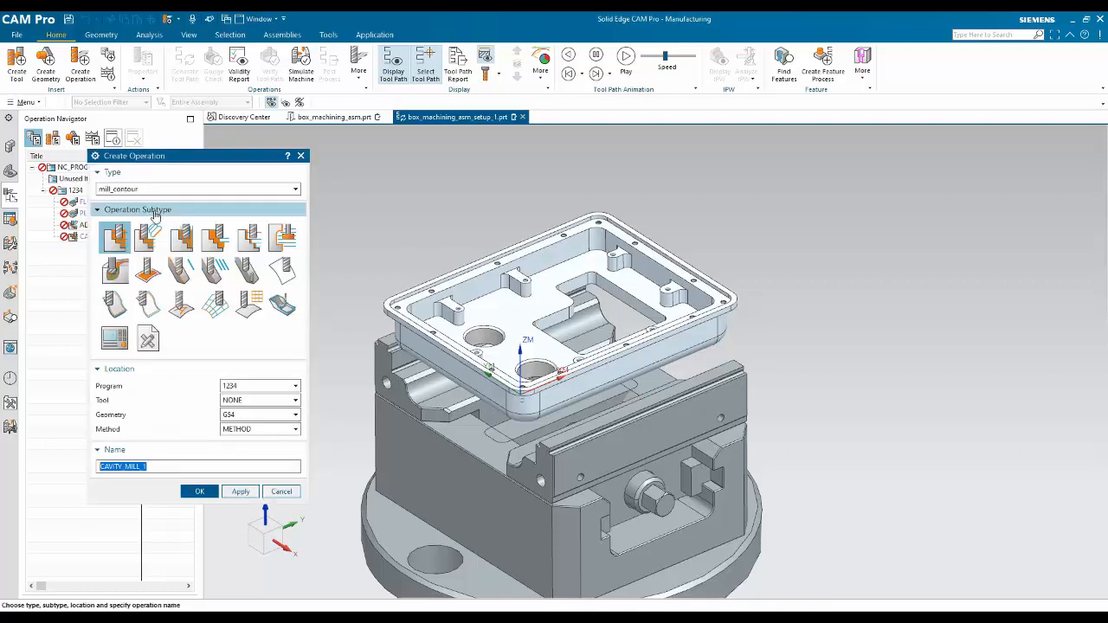
left_click(118, 241)
left_click(251, 400)
left_click(235, 432)
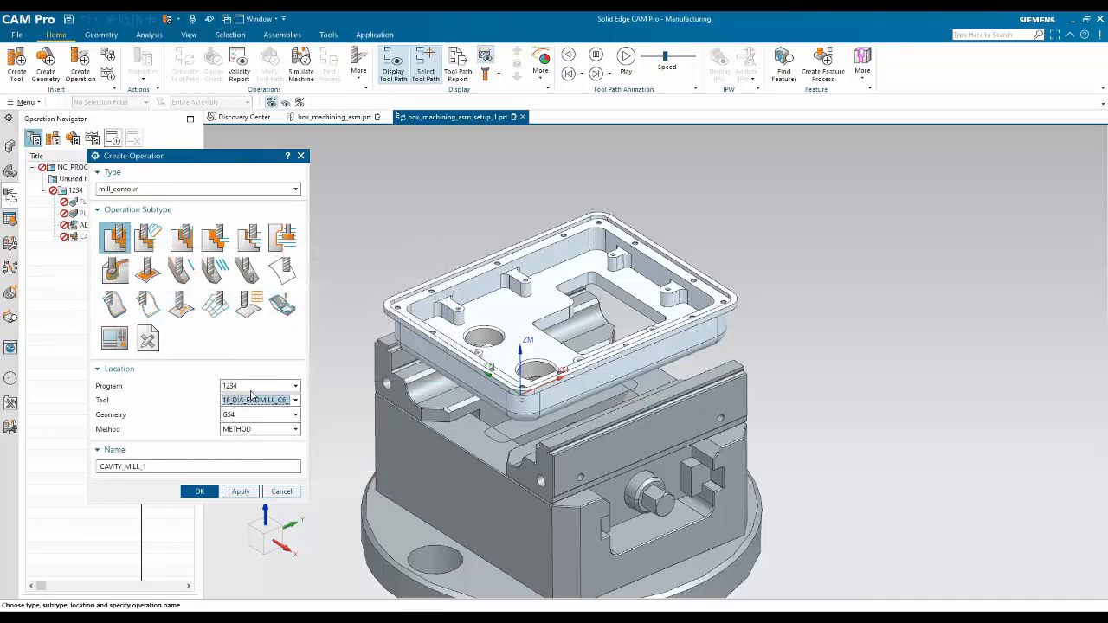
left_click(199, 491)
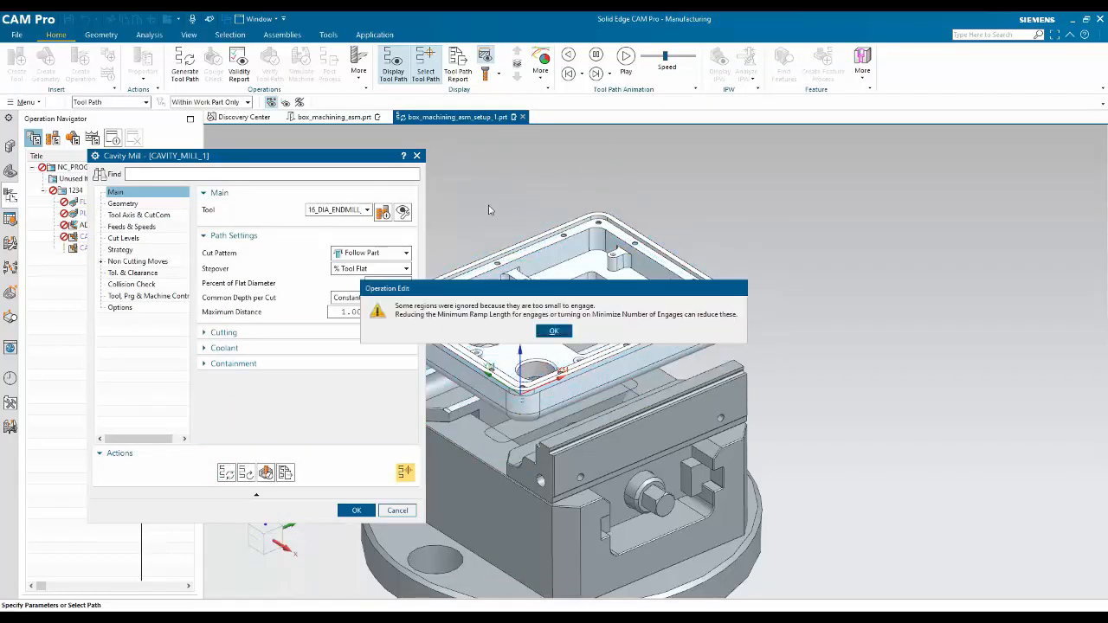
left_click_drag(548, 292, 831, 164)
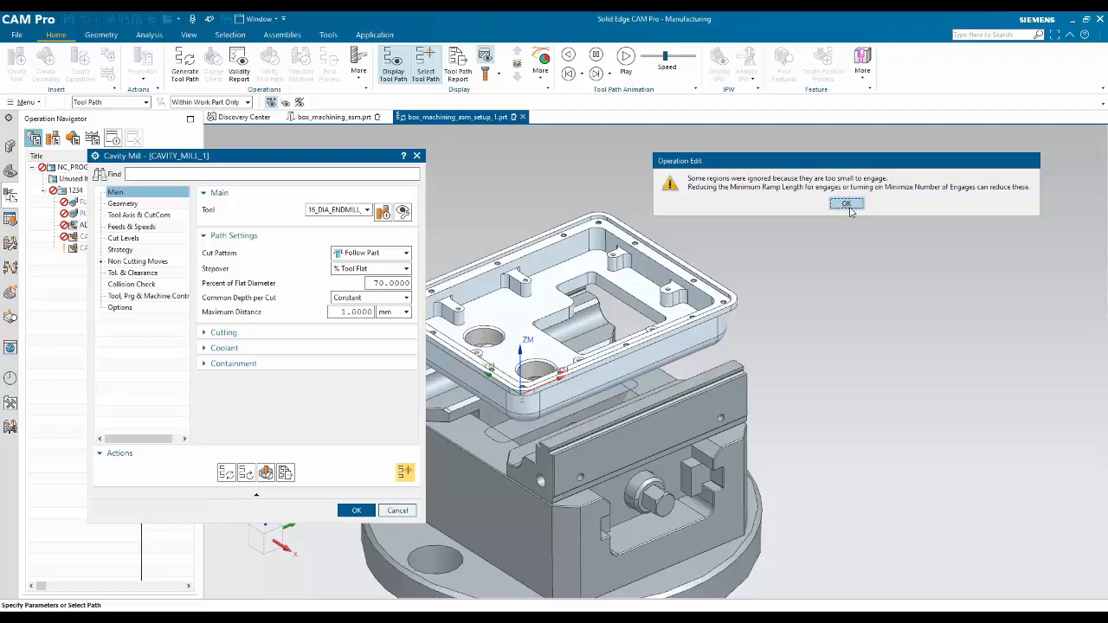
left_click(845, 203)
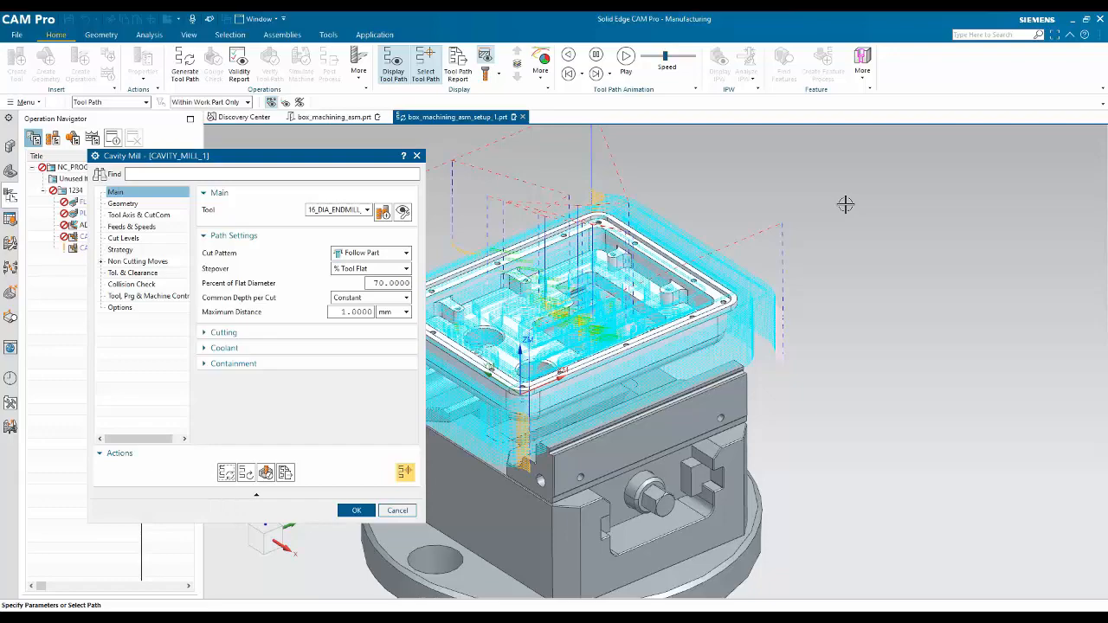
Step: Measure the radius of the concave face beside an inner screw boss and review the cavity mill tool path around the box
left_click(152, 38)
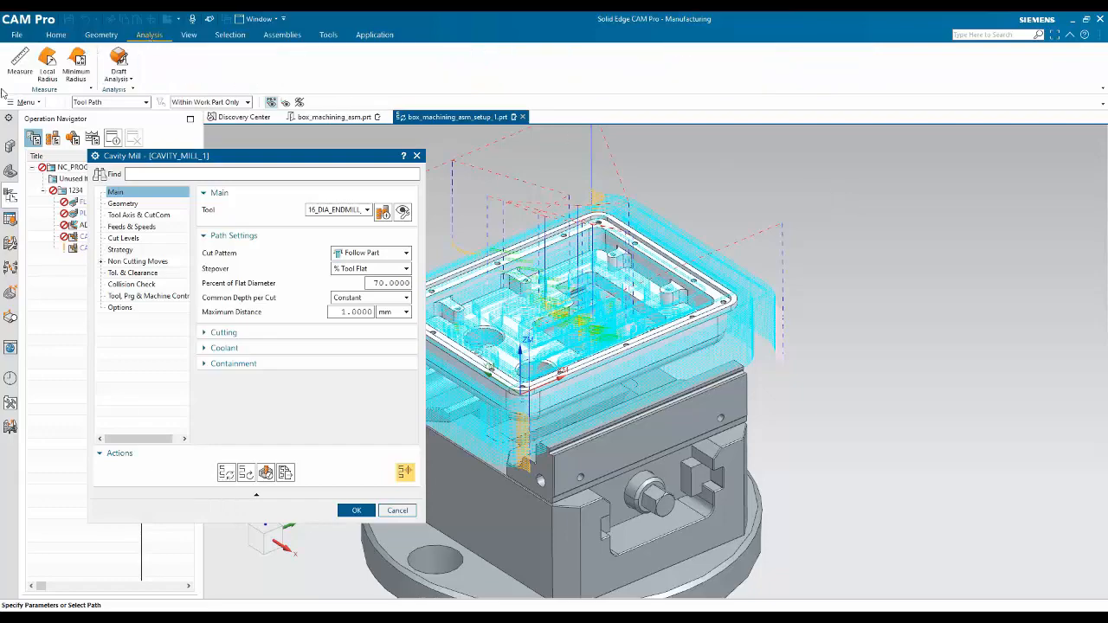
left_click(19, 61)
scroll(625, 251, "up", 5)
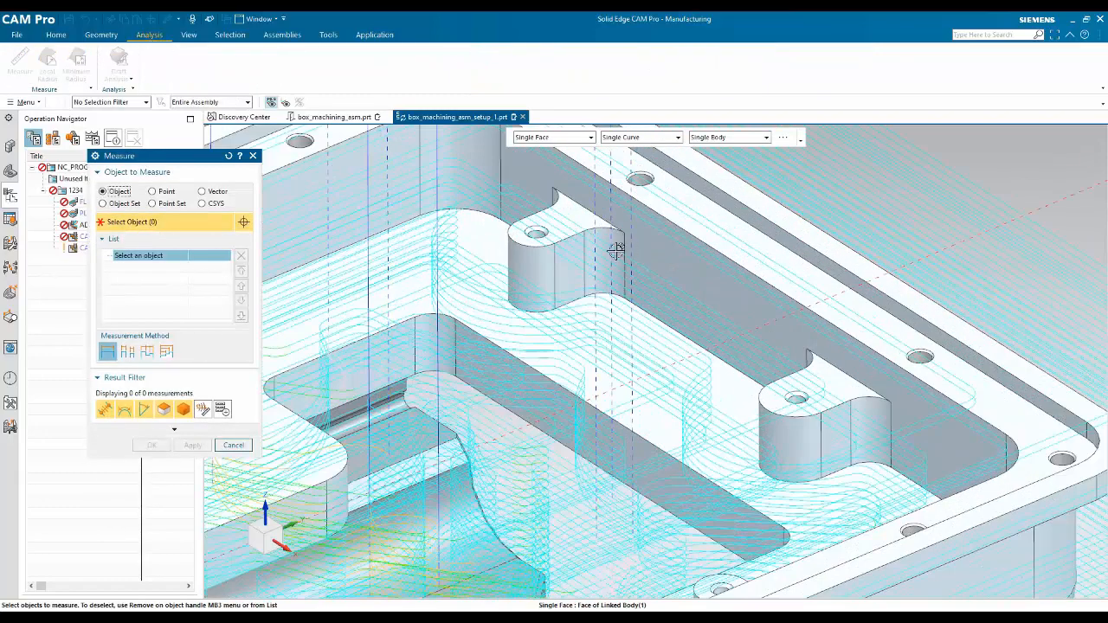
left_click(616, 258)
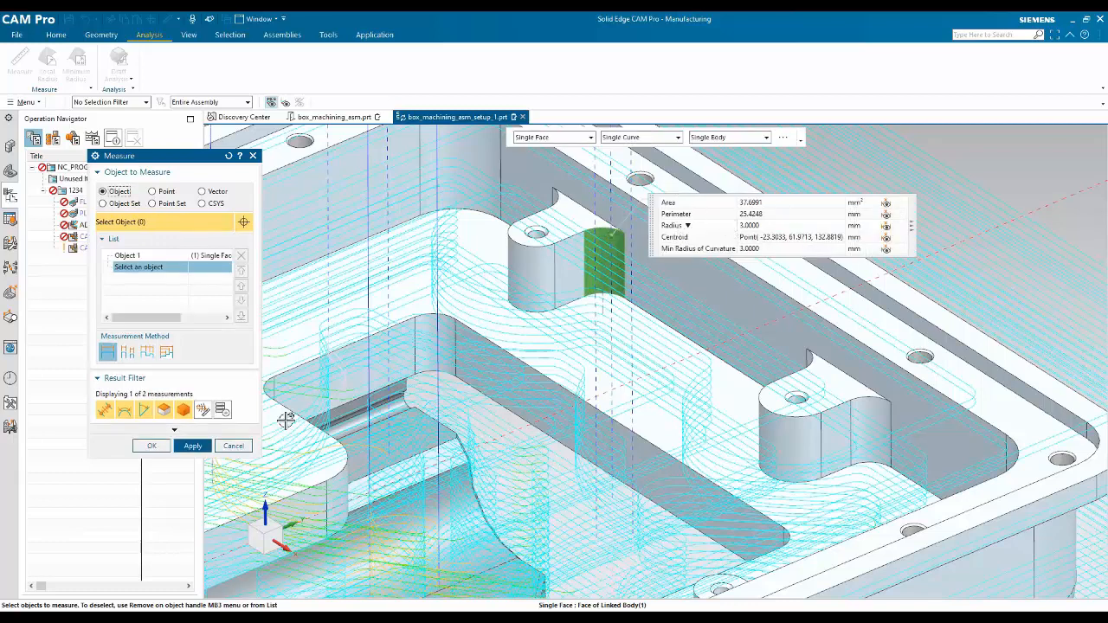
left_click(233, 446)
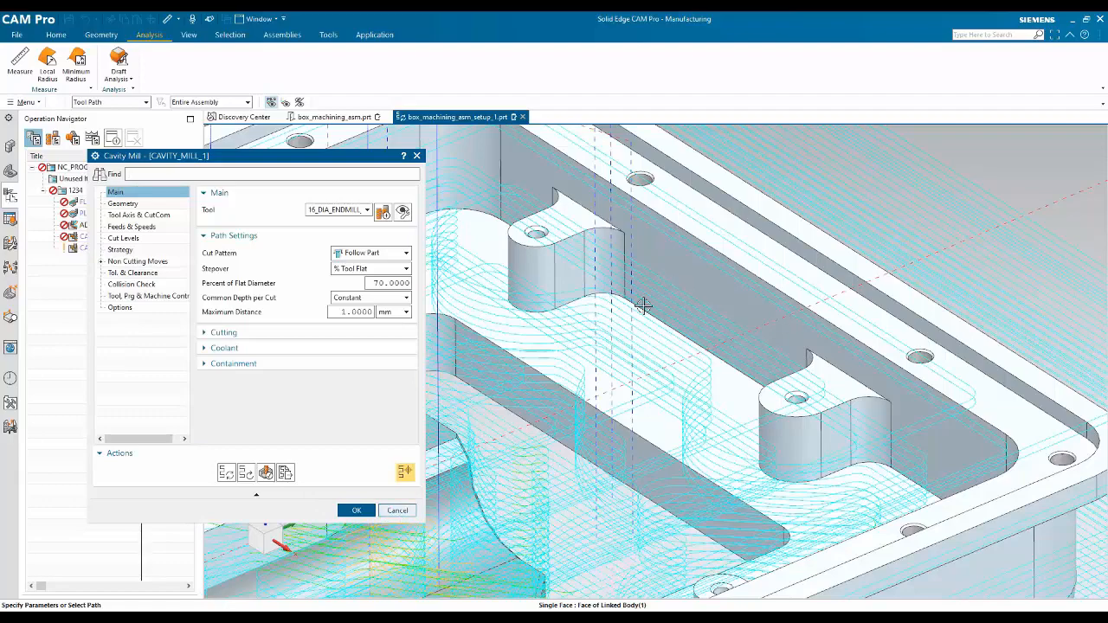
scroll(626, 273, "down", 6)
scroll(626, 275, "up", 1)
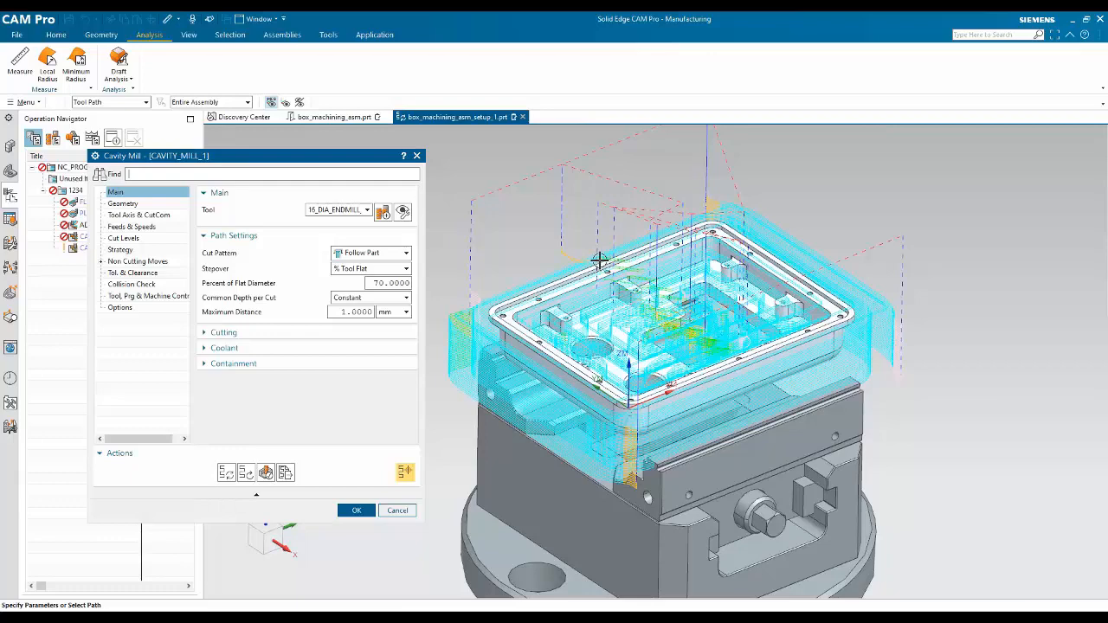
Step: Check the end mill's position against the vise jaw at the cavity mill path's lowest corner point
scroll(651, 474, "up", 5)
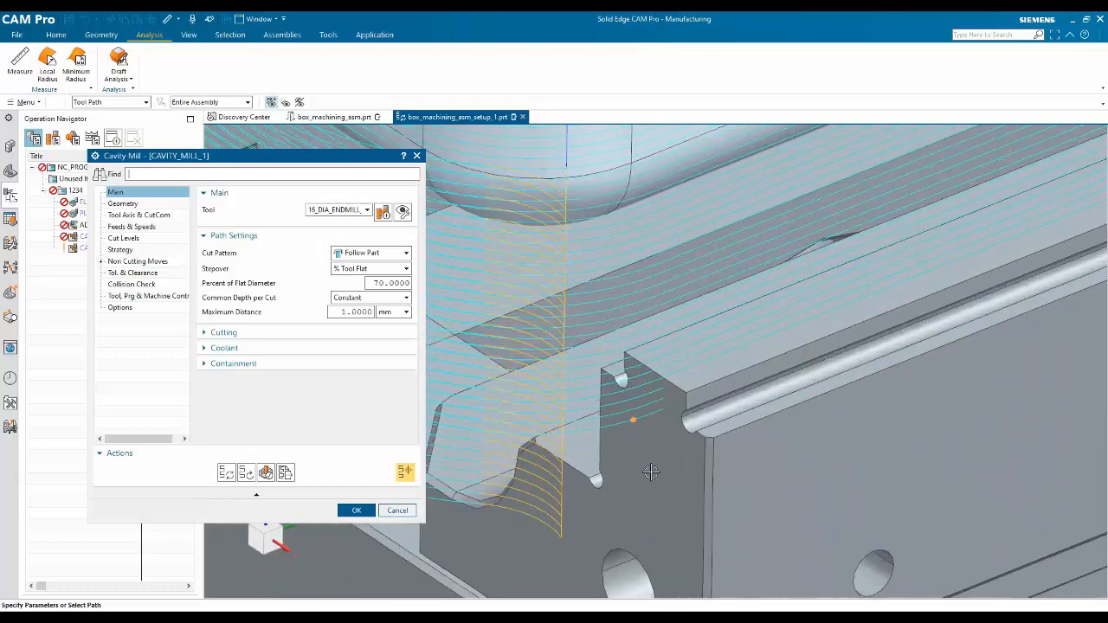
left_click(640, 418)
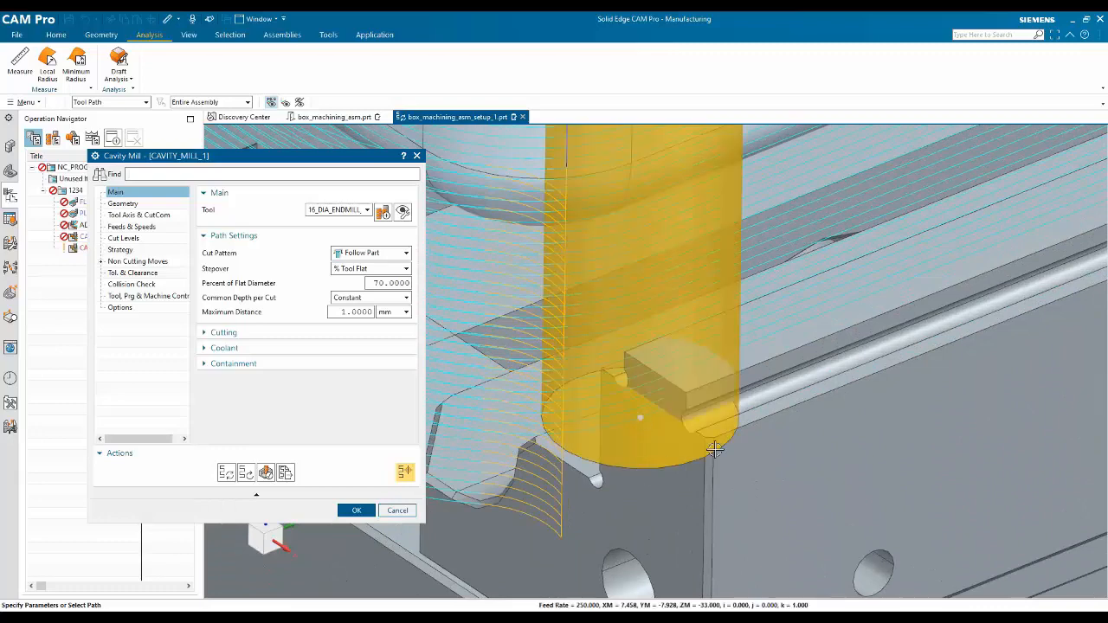
scroll(714, 450, "down", 3)
scroll(761, 466, "down", 3)
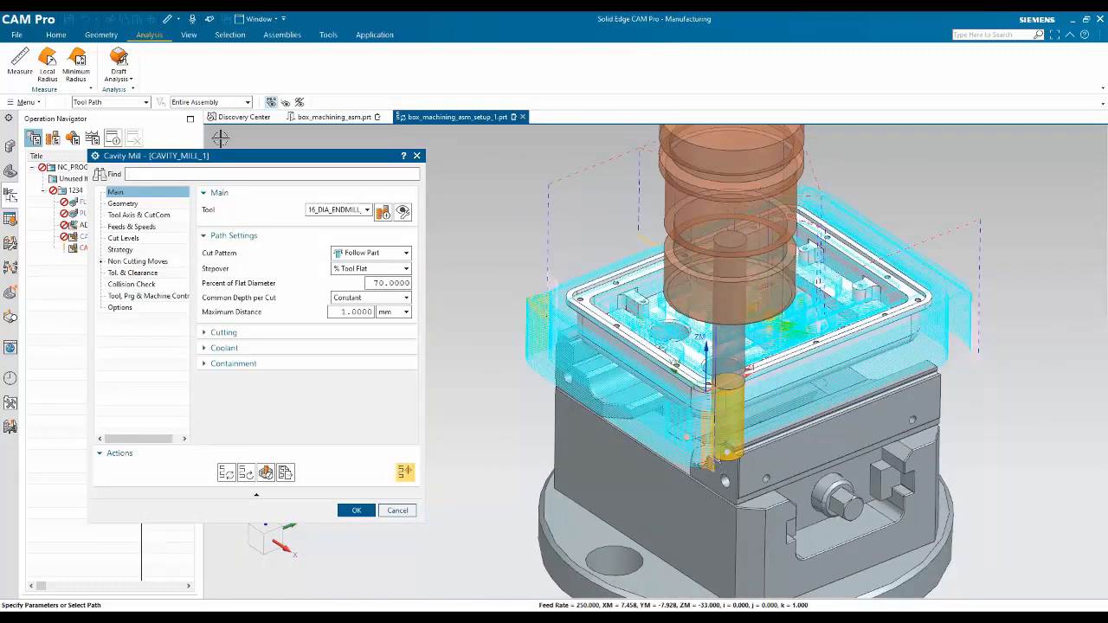
Step: Specify the two vise jaw bodies as the cavity mill's check geometry with a check stock of 2 mm, and regenerate the tool path
left_click(122, 204)
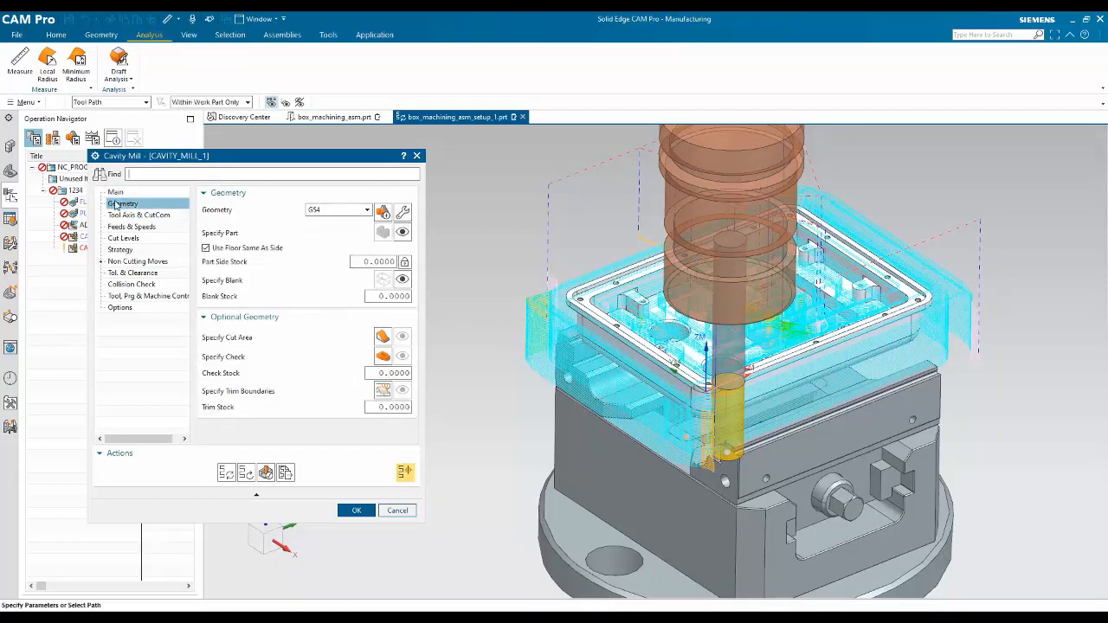
left_click(386, 357)
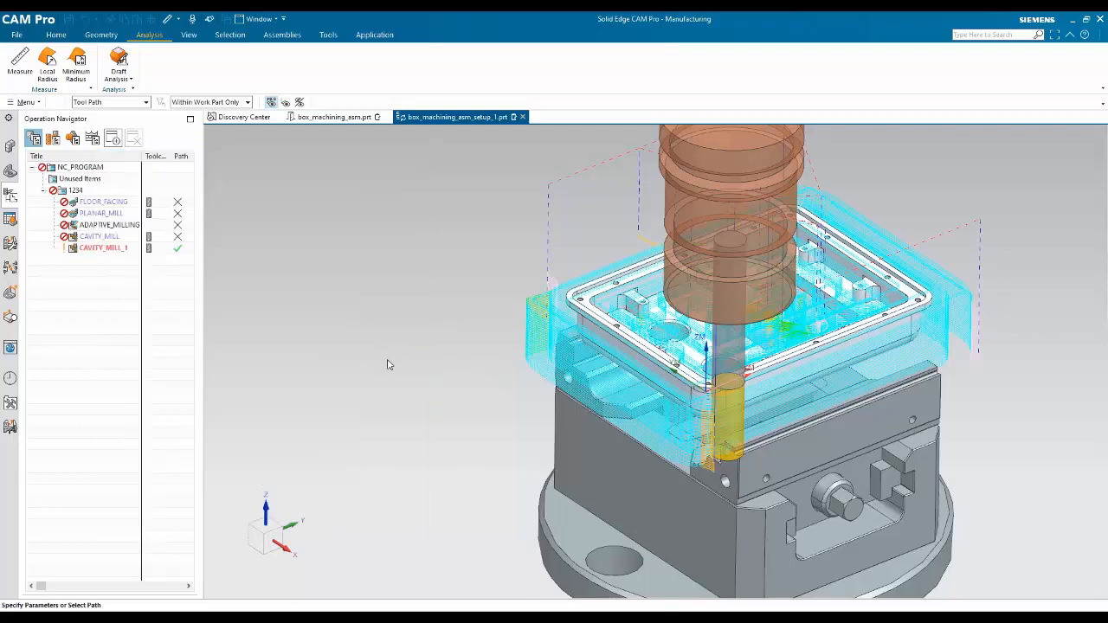
left_click(773, 457)
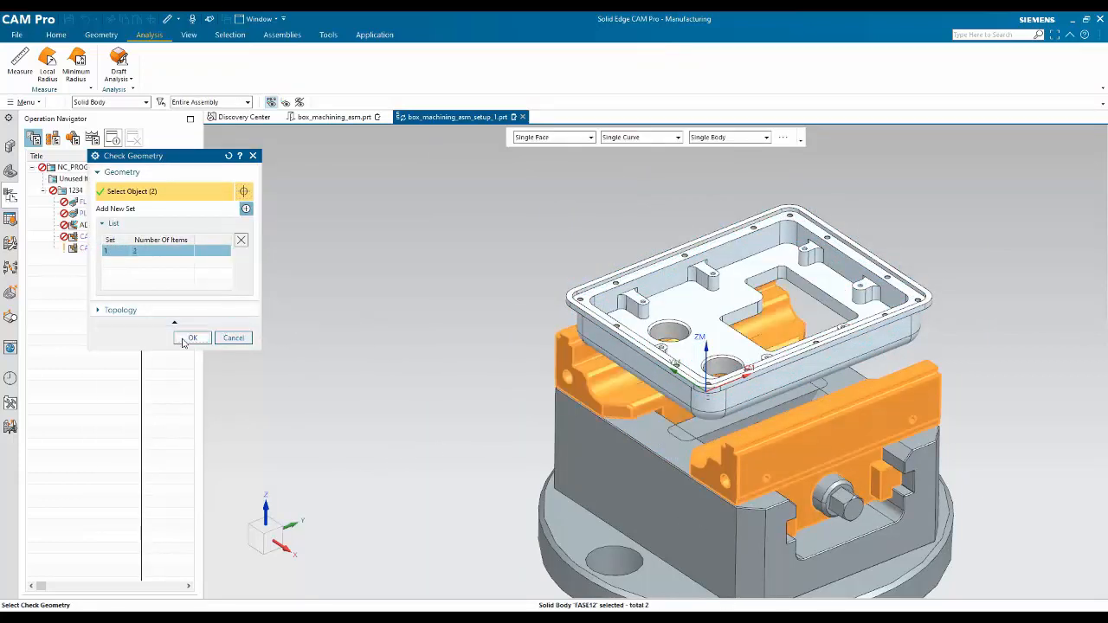
left_click(190, 338)
double_click(390, 372)
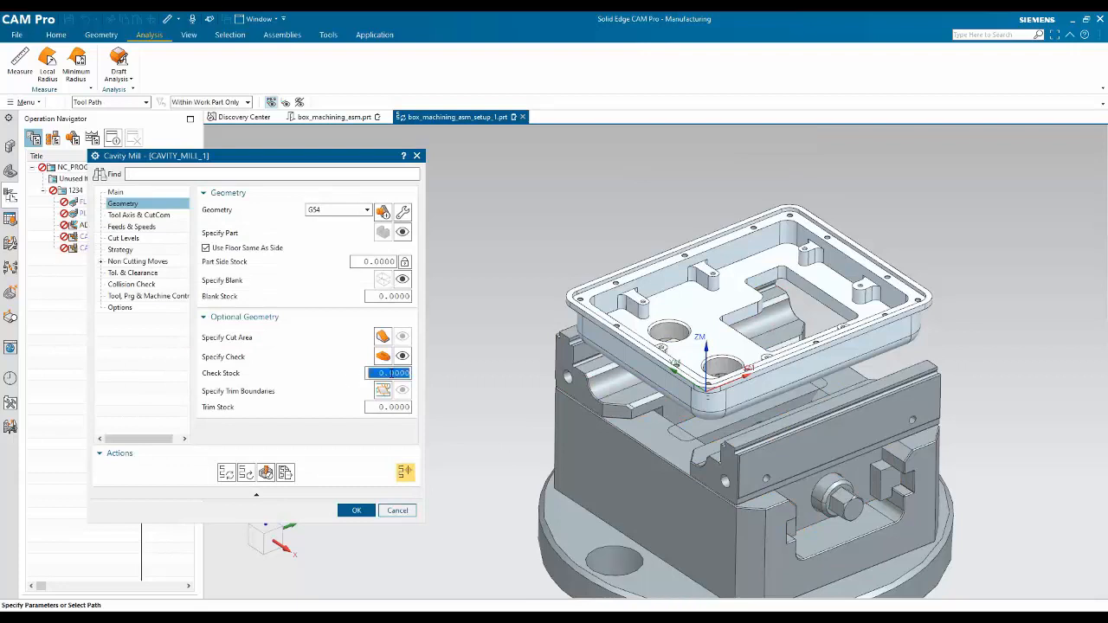
type("2")
left_click(225, 472)
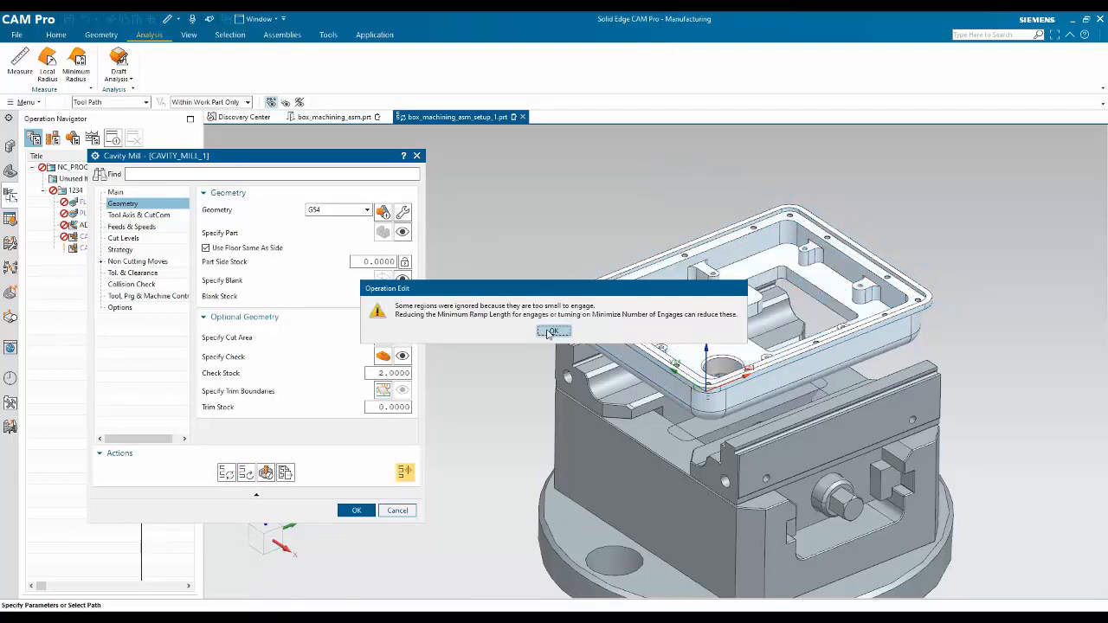
left_click(554, 332)
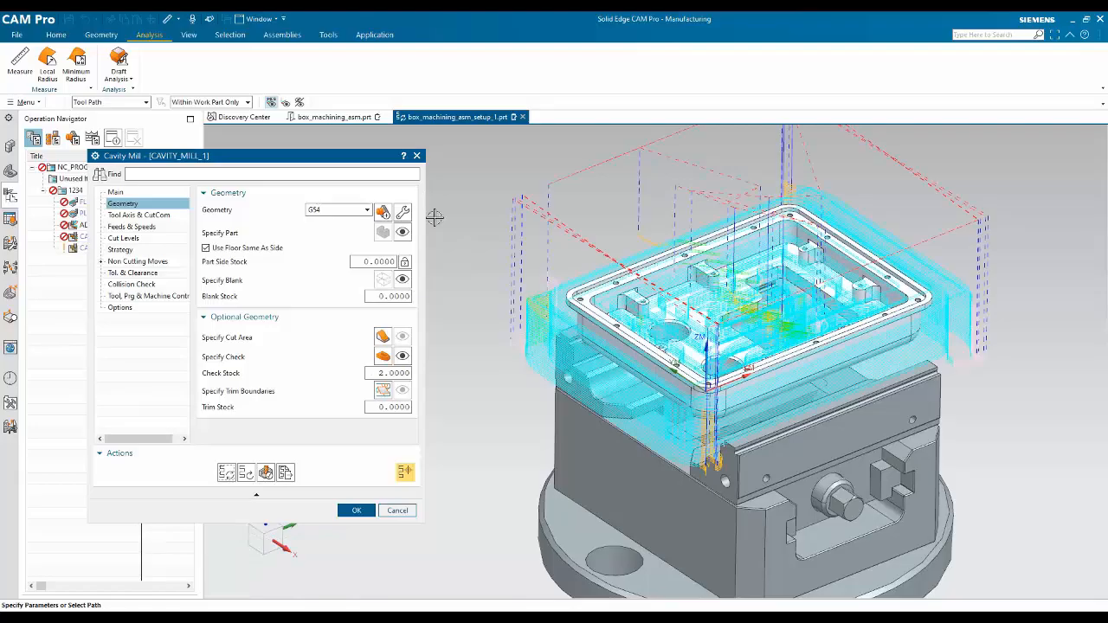
Step: Examine the tool's clearance from the vise jaw at points along the regenerated path, and cancel the Cavity Mill operation
middle_click_drag(732, 459, 667, 528)
scroll(665, 537, "up", 4)
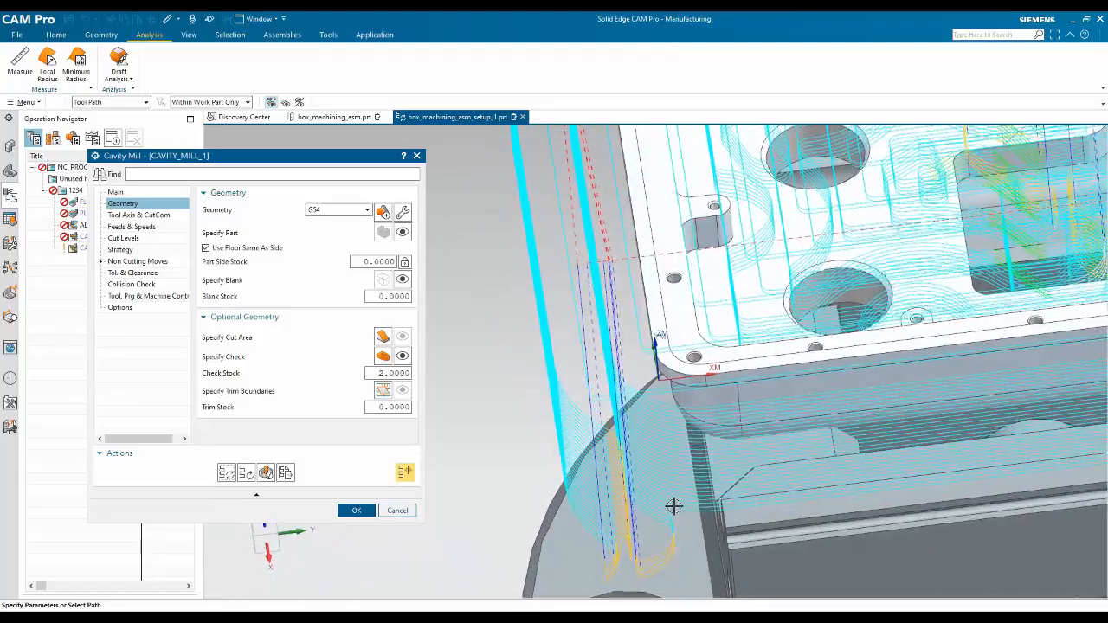
left_click(661, 527)
scroll(658, 529, "down", 5)
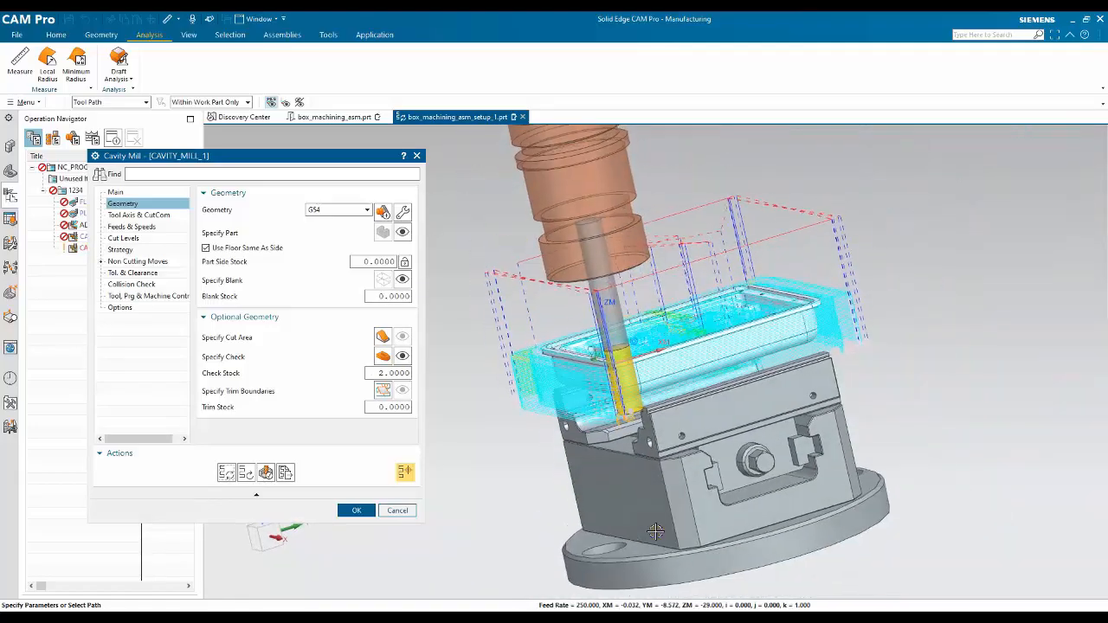
scroll(657, 529, "up", 2)
scroll(658, 529, "up", 3)
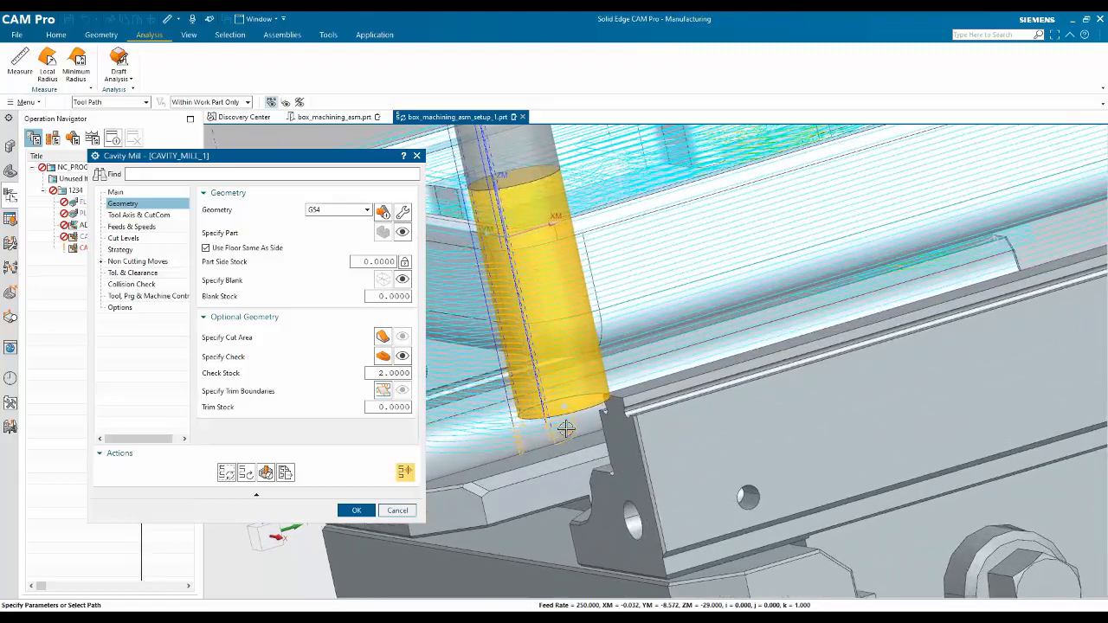
scroll(571, 452, "up", 1)
scroll(571, 452, "down", 6)
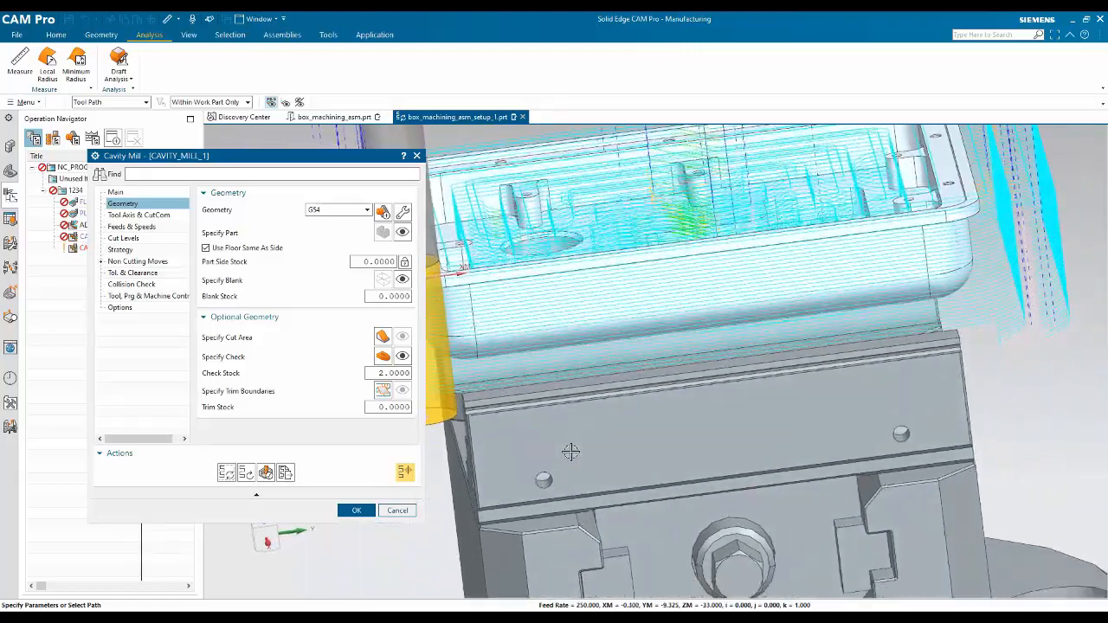
scroll(570, 452, "up", 2)
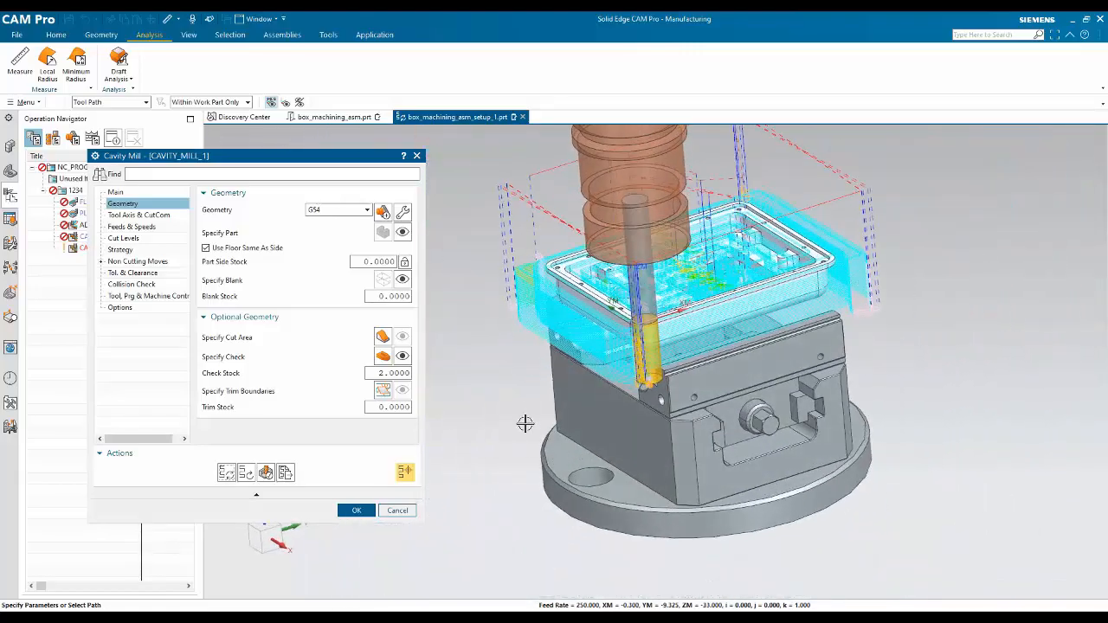
left_click(364, 517)
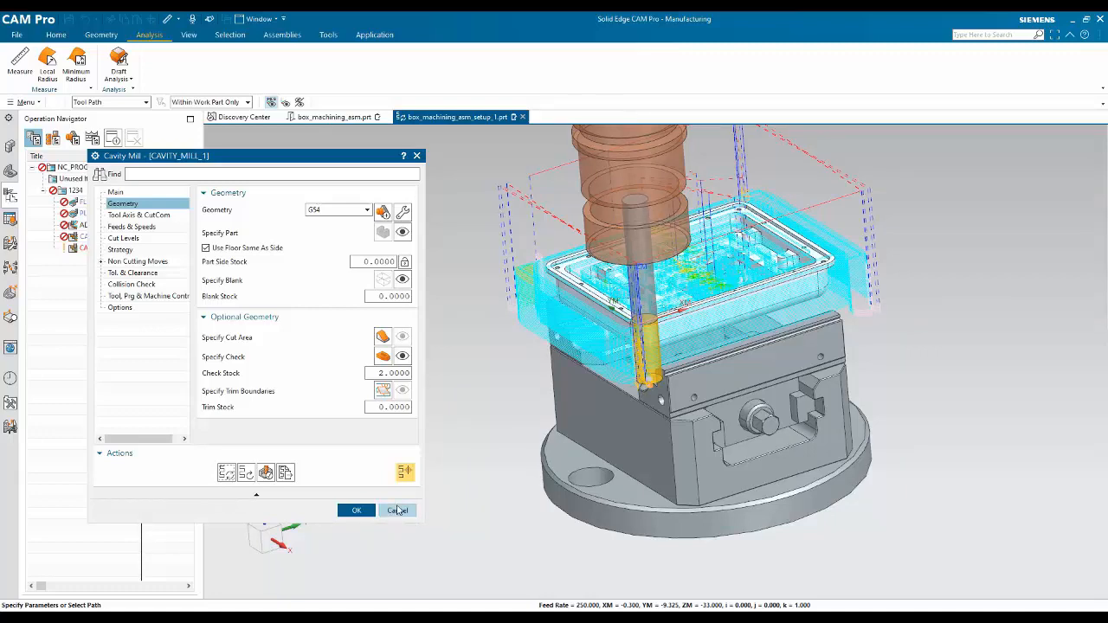
left_click(397, 510)
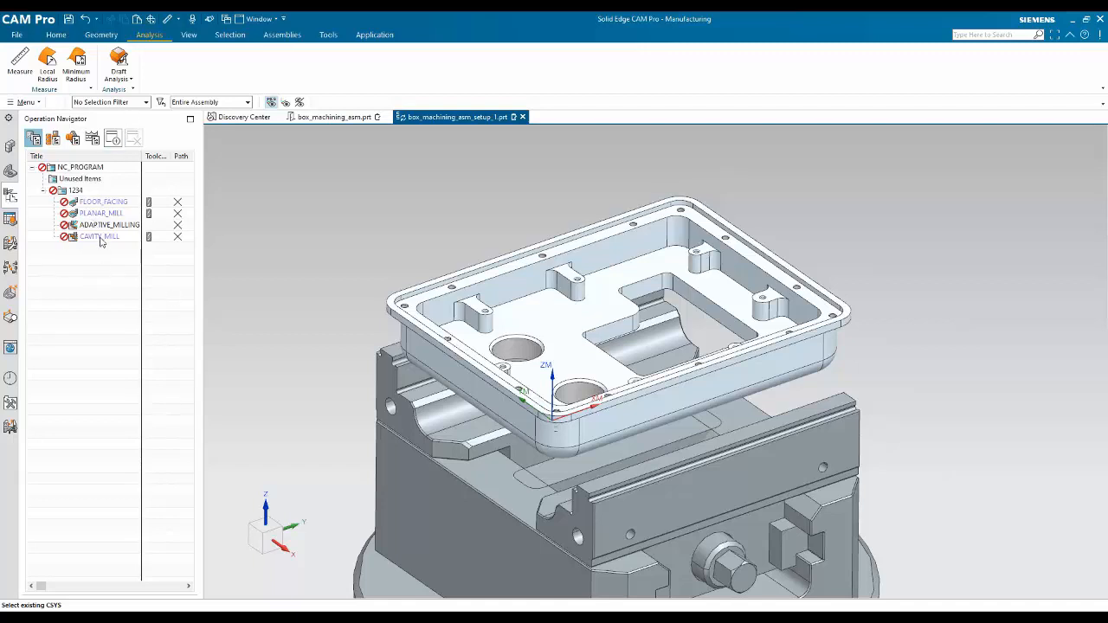
Step: Specify the box's top rim face as the FLOOR_FACING operation's cut area floor and generate its tool path
left_click(102, 202)
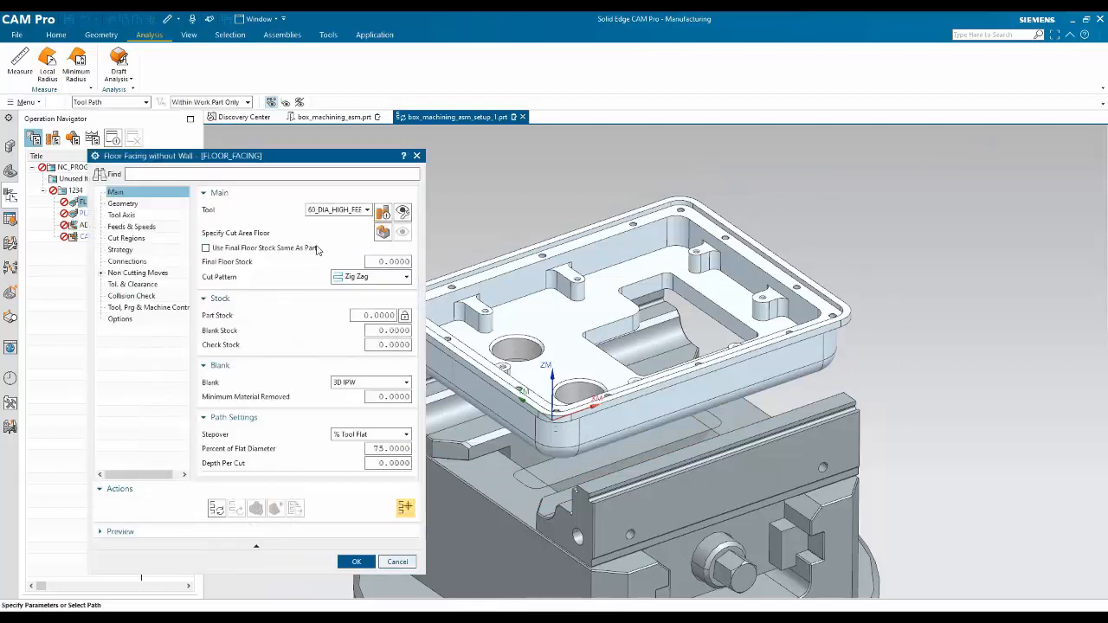
left_click(384, 233)
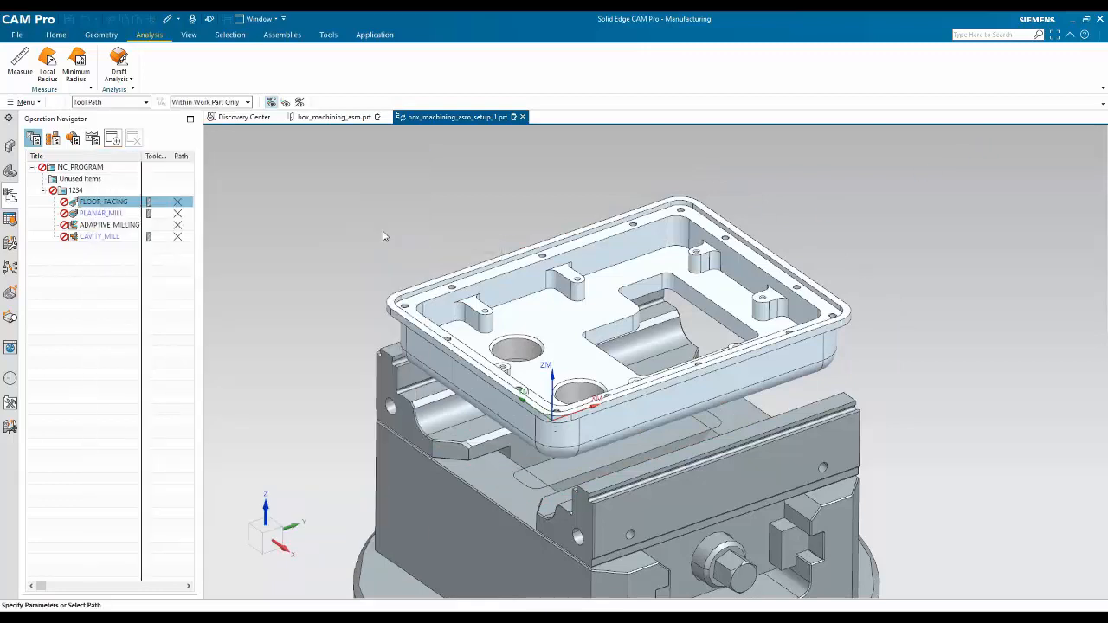
left_click(423, 284)
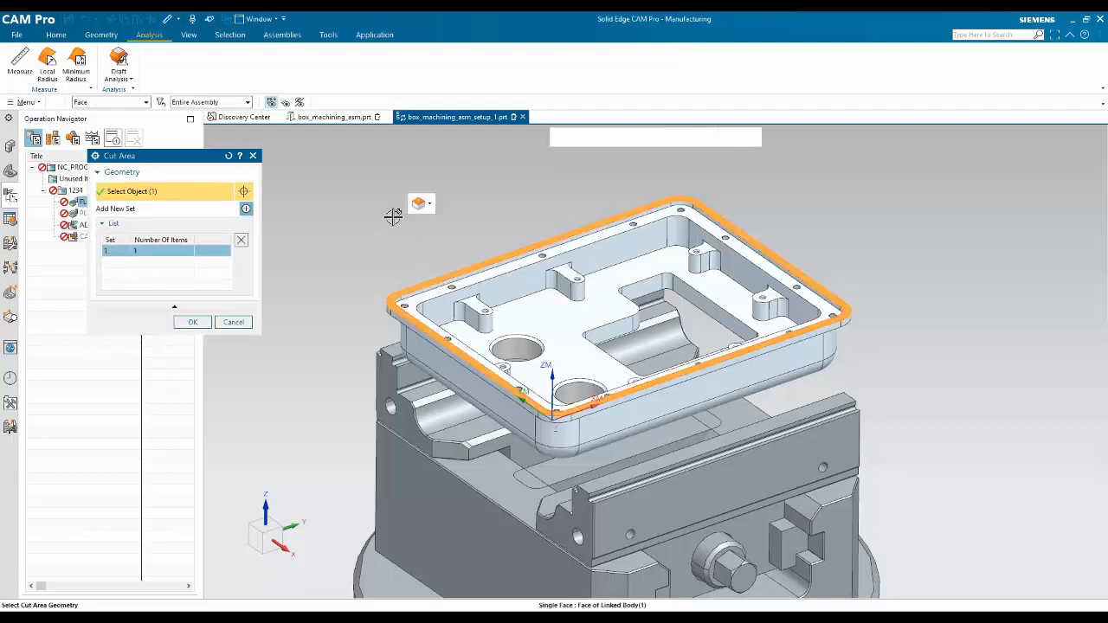
left_click(192, 322)
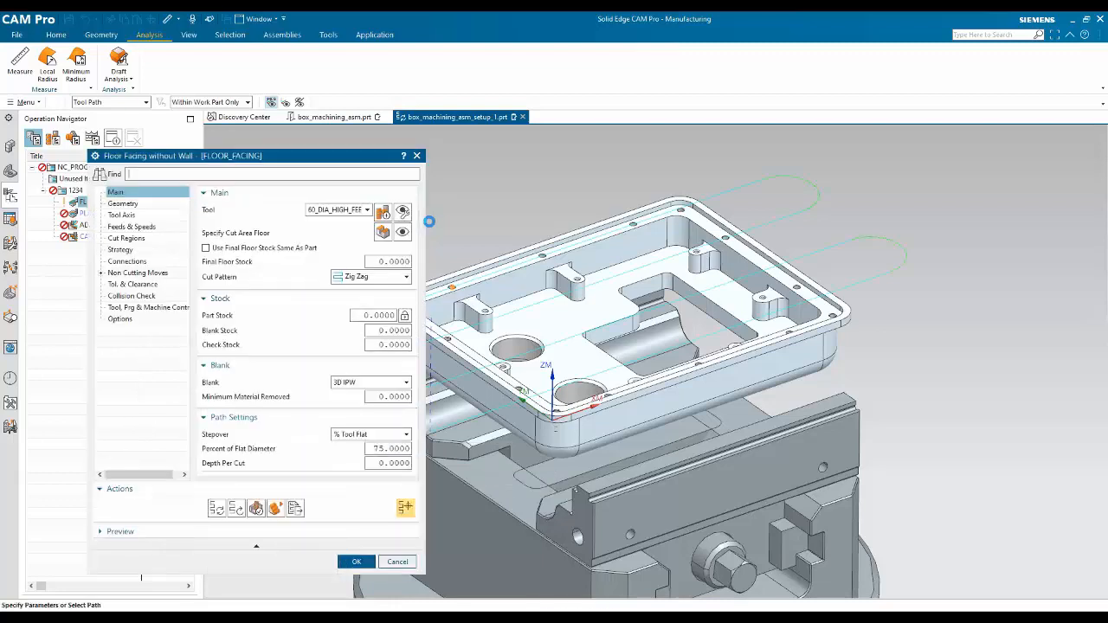
Step: Display the in-process workpiece, play the floor facing tool path animation, and accept the operation with the Zig Zag cut pattern
left_click(55, 35)
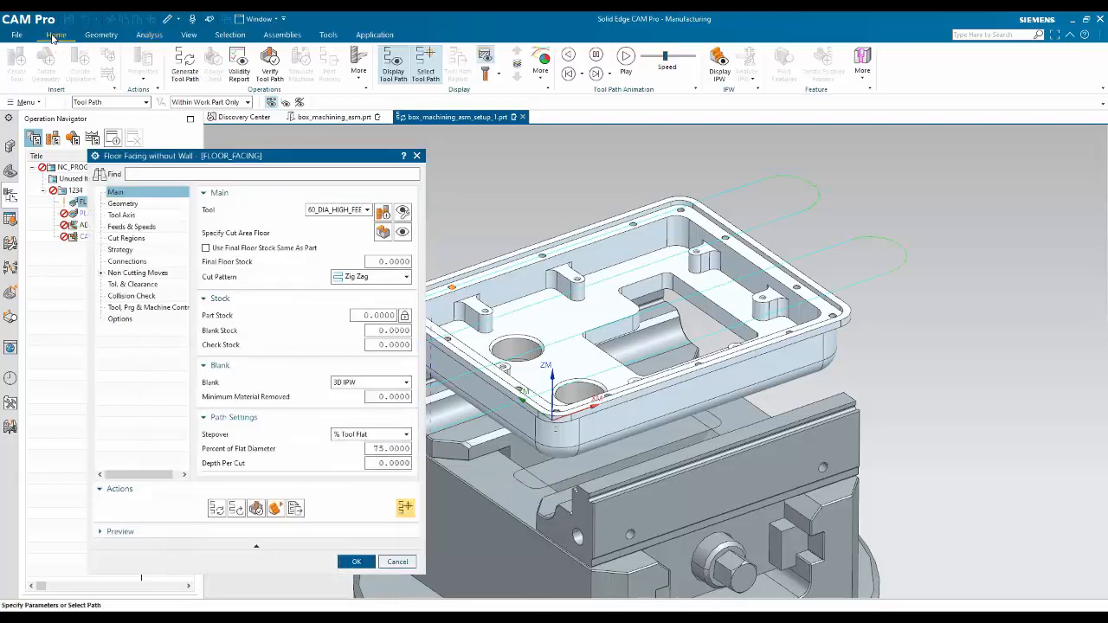
left_click(719, 63)
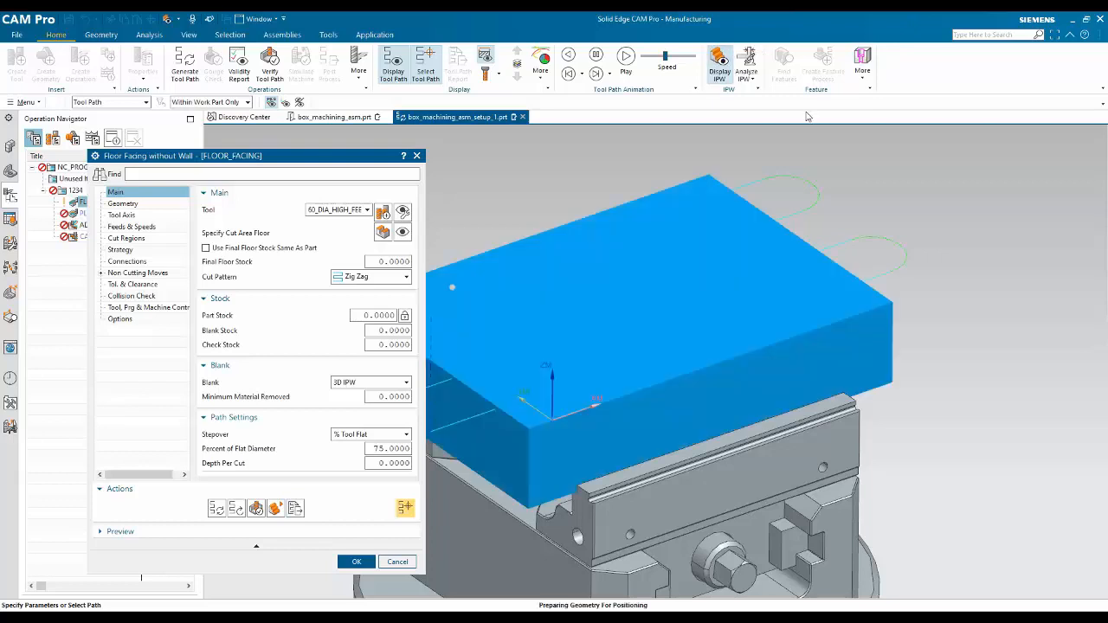
left_click(625, 58)
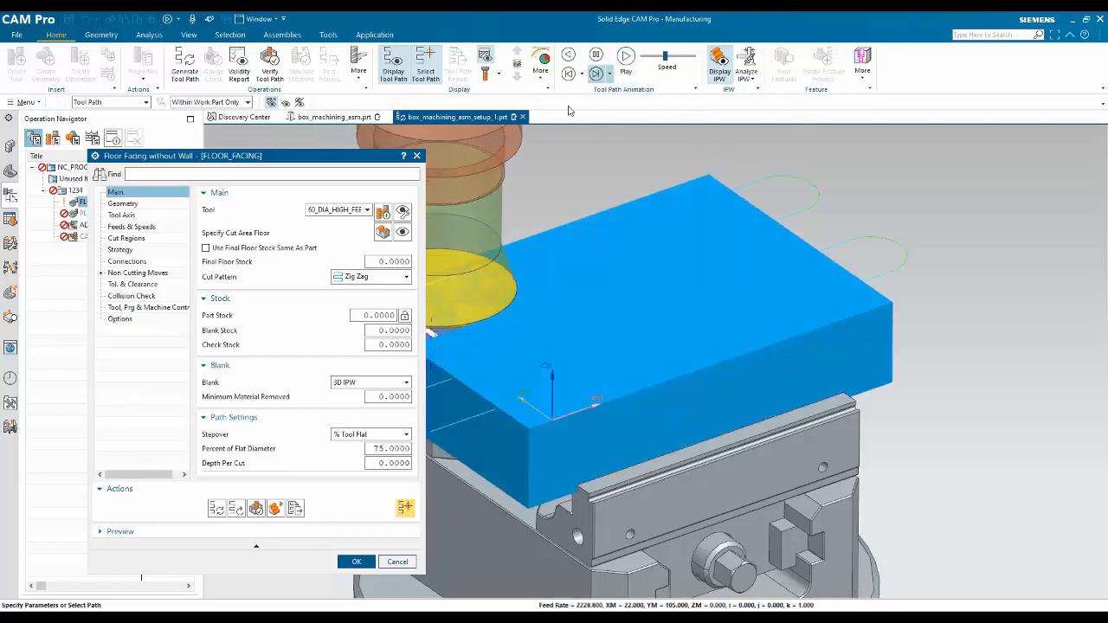
left_click_drag(349, 160, 262, 161)
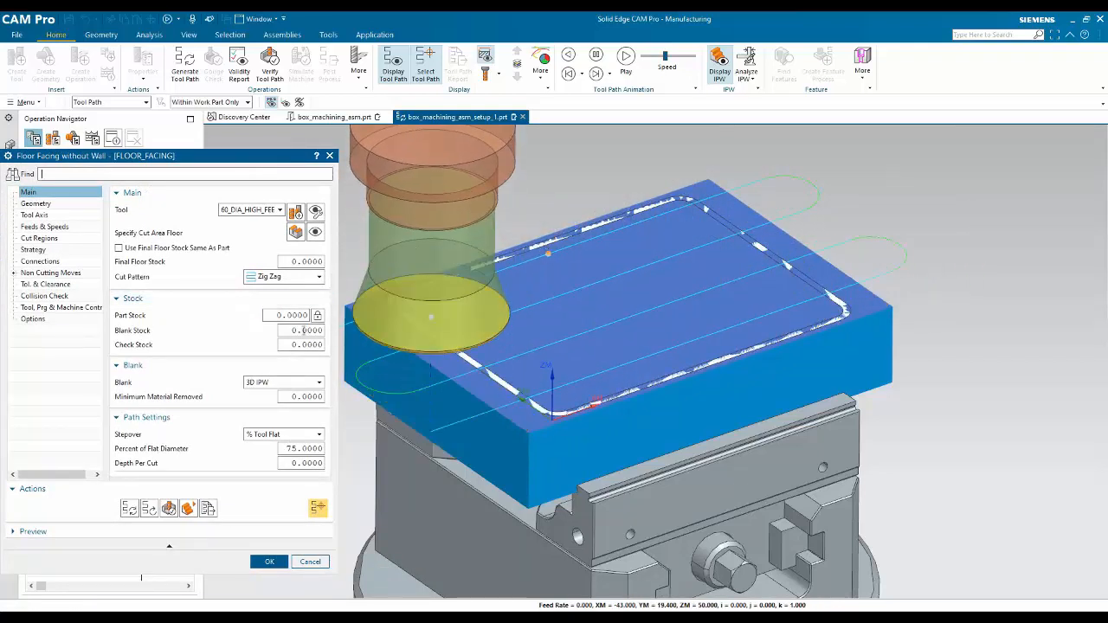
left_click(290, 283)
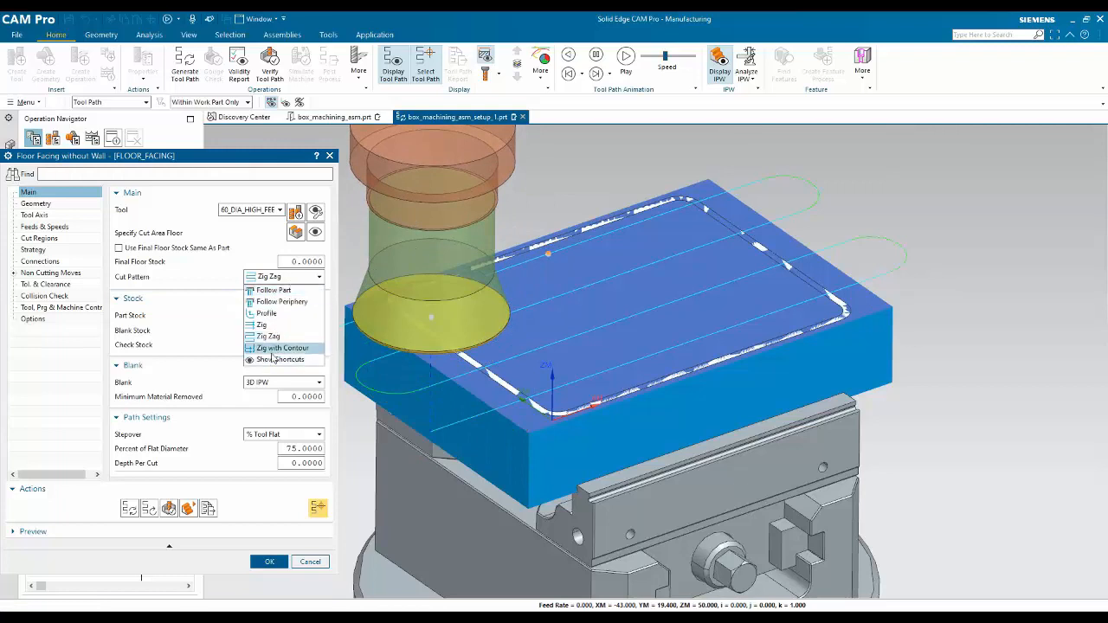
left_click(255, 253)
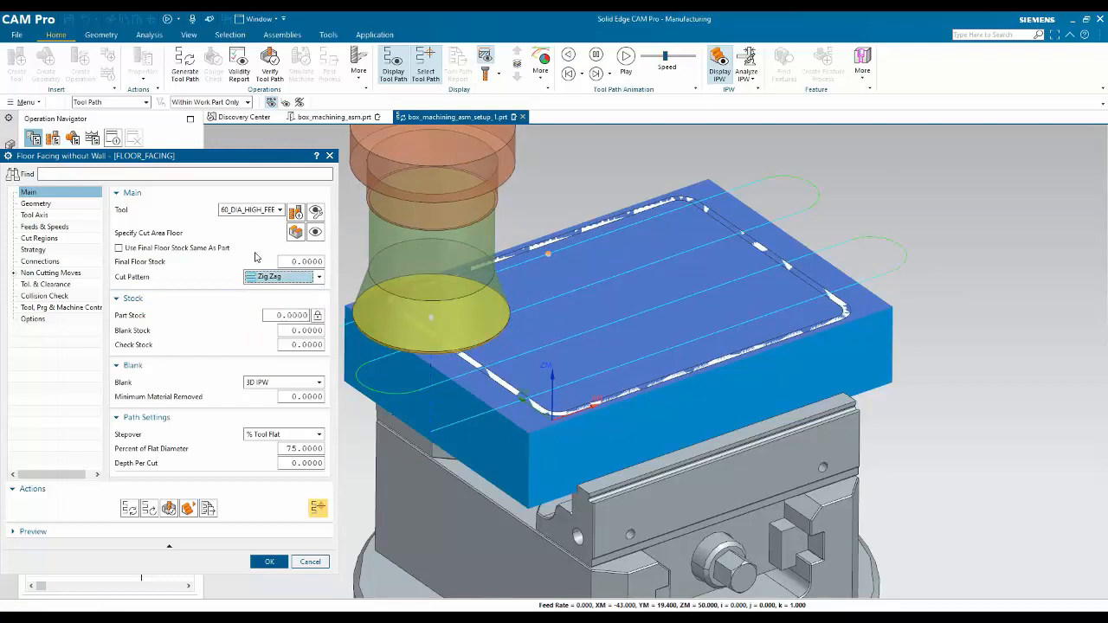
left_click(269, 561)
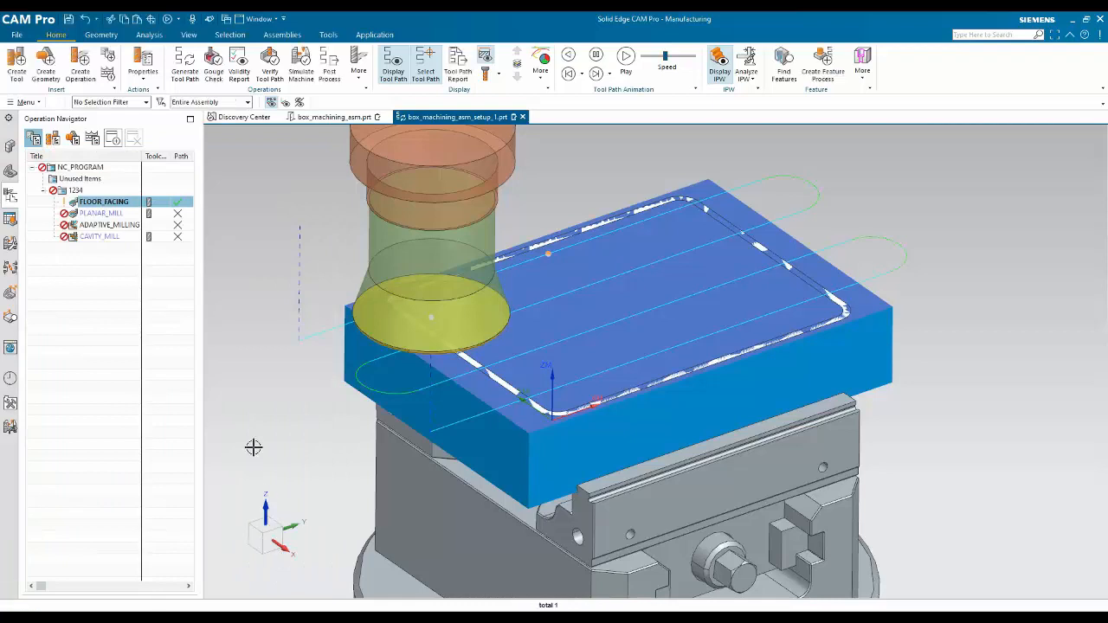
Step: Specify the PLANAR_MILL operation's floor as a plane offset -12 mm from the box's top rim face
left_click(103, 215)
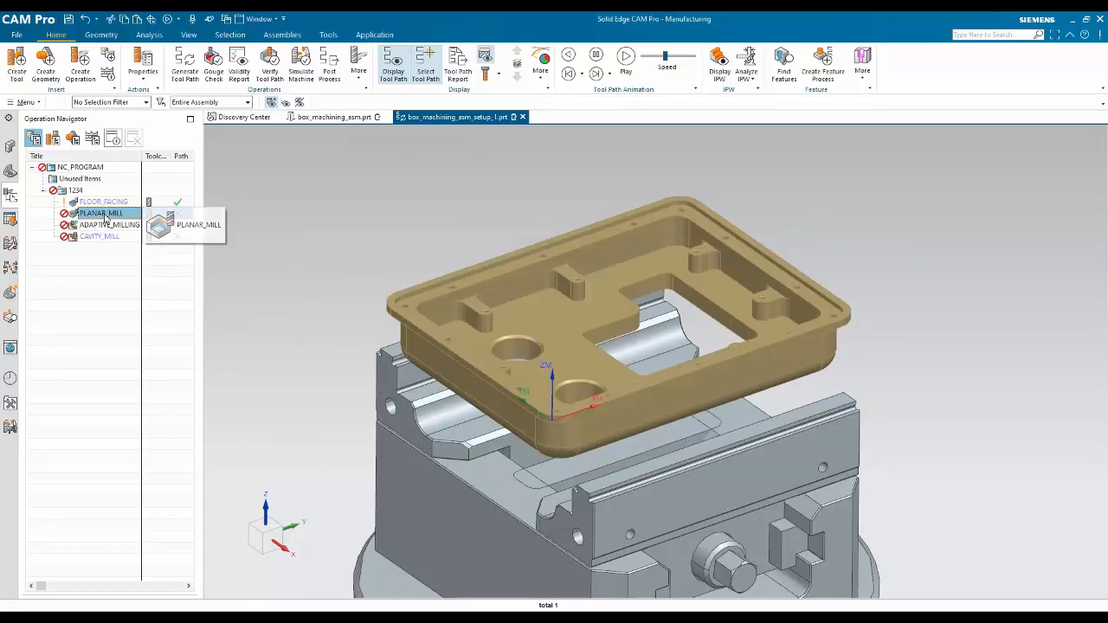
double_click(104, 214)
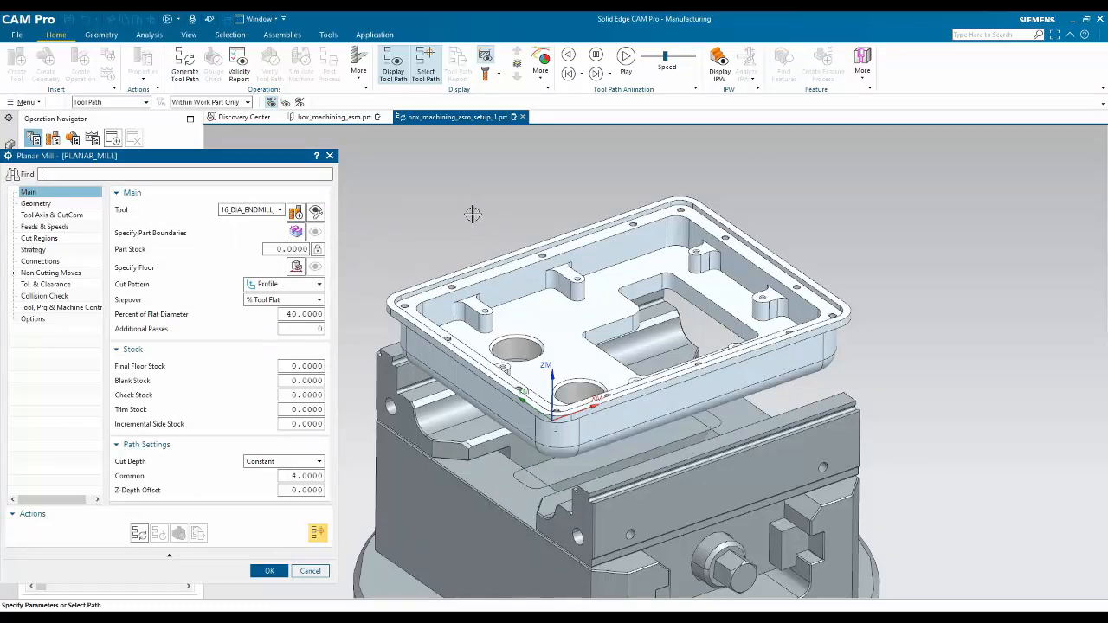
left_click(297, 268)
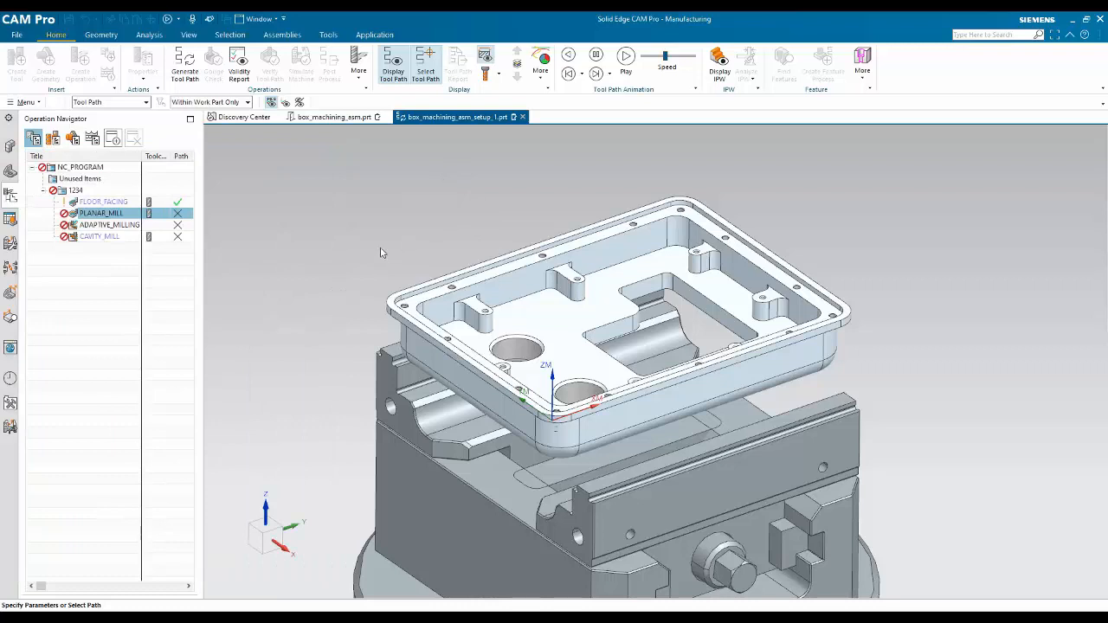
scroll(379, 253, "up", 5)
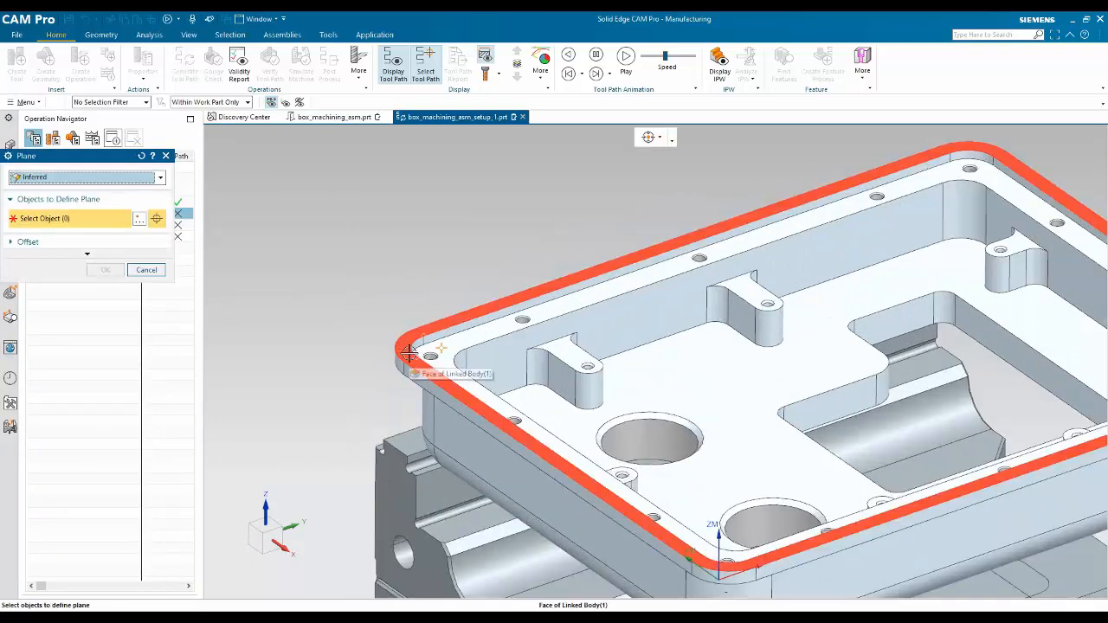
left_click(408, 353)
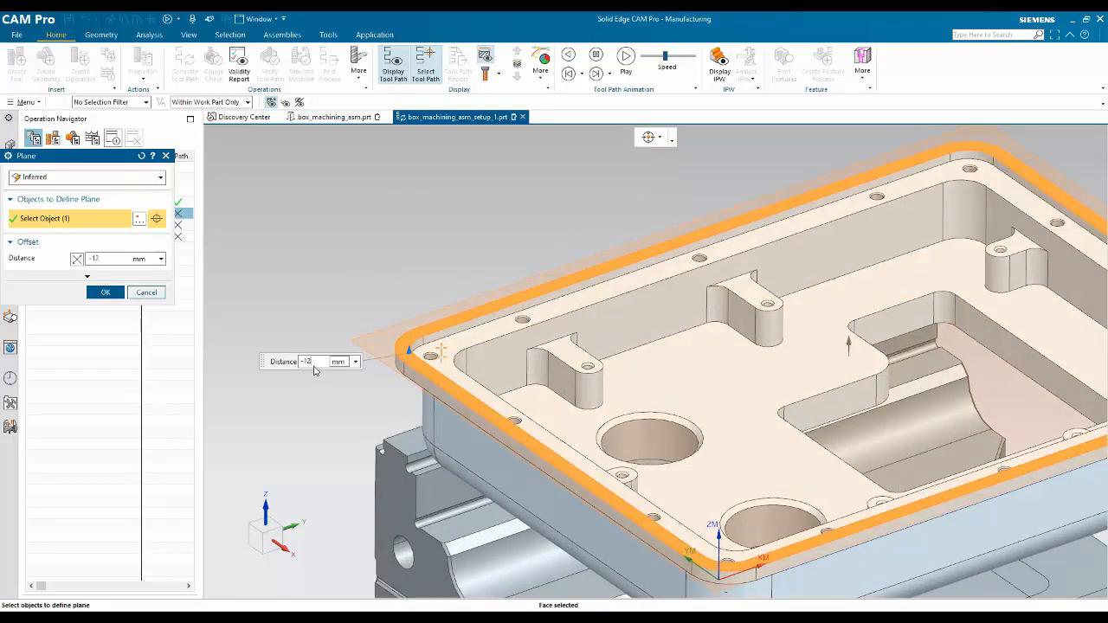
type("-12")
key("Return")
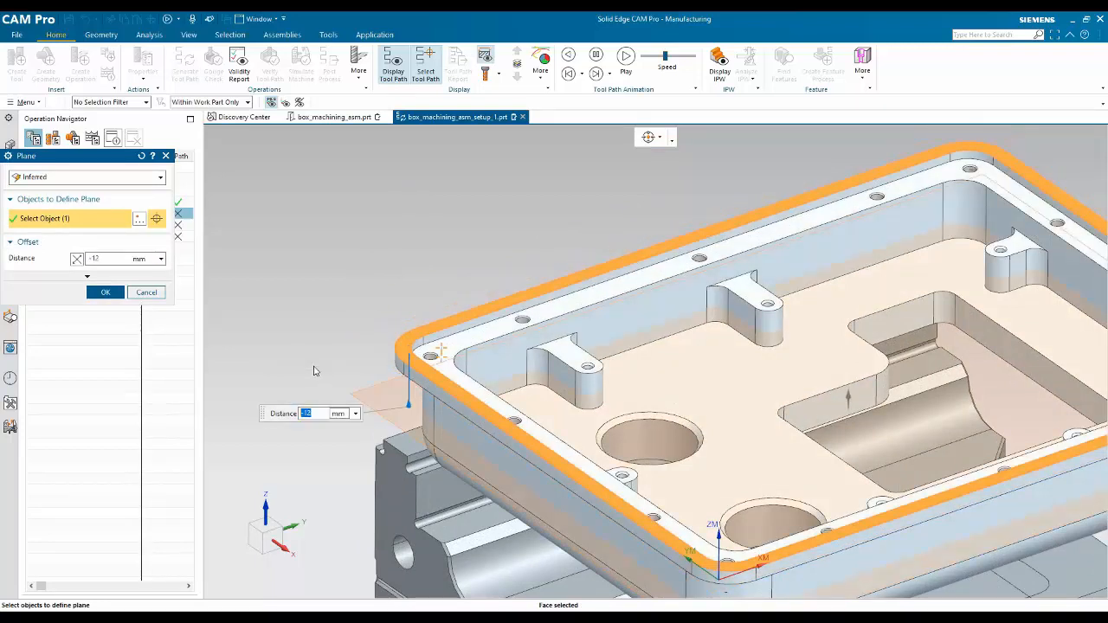
left_click(106, 293)
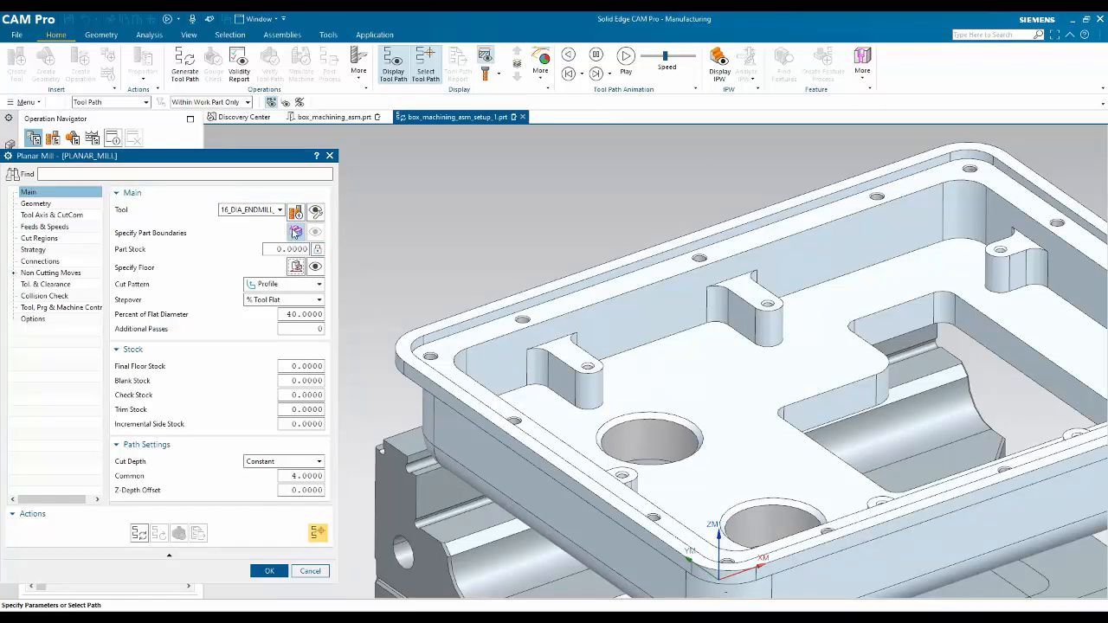
Step: Specify the PLANAR_MILL part boundary as a closed boundary from the tangent curves along the box's outer top rim edge
left_click(296, 232)
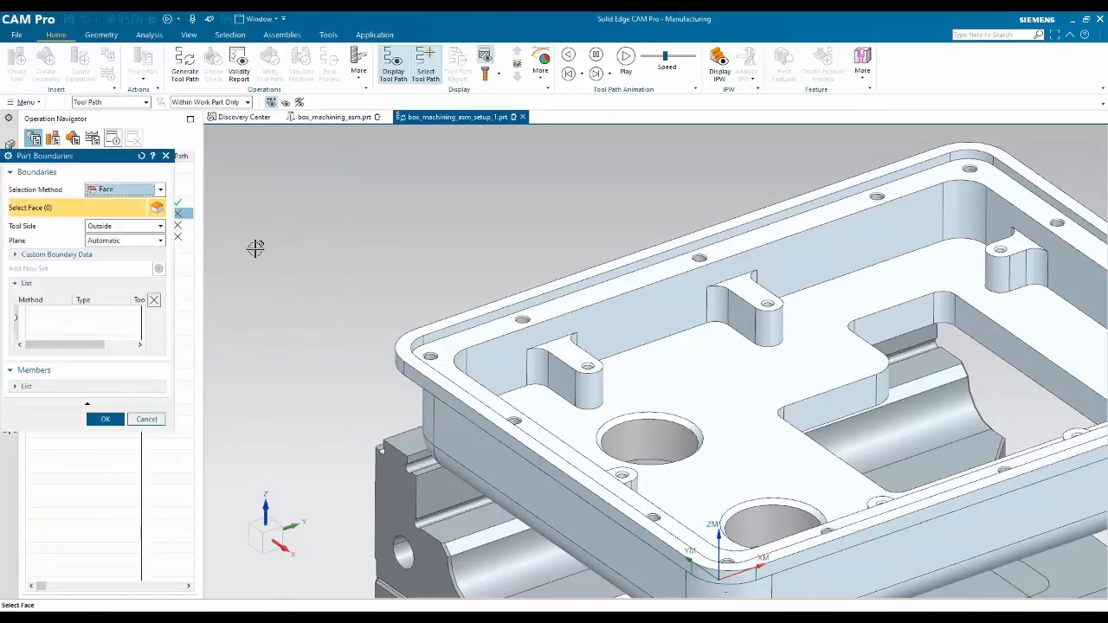
left_click(127, 191)
left_click(125, 215)
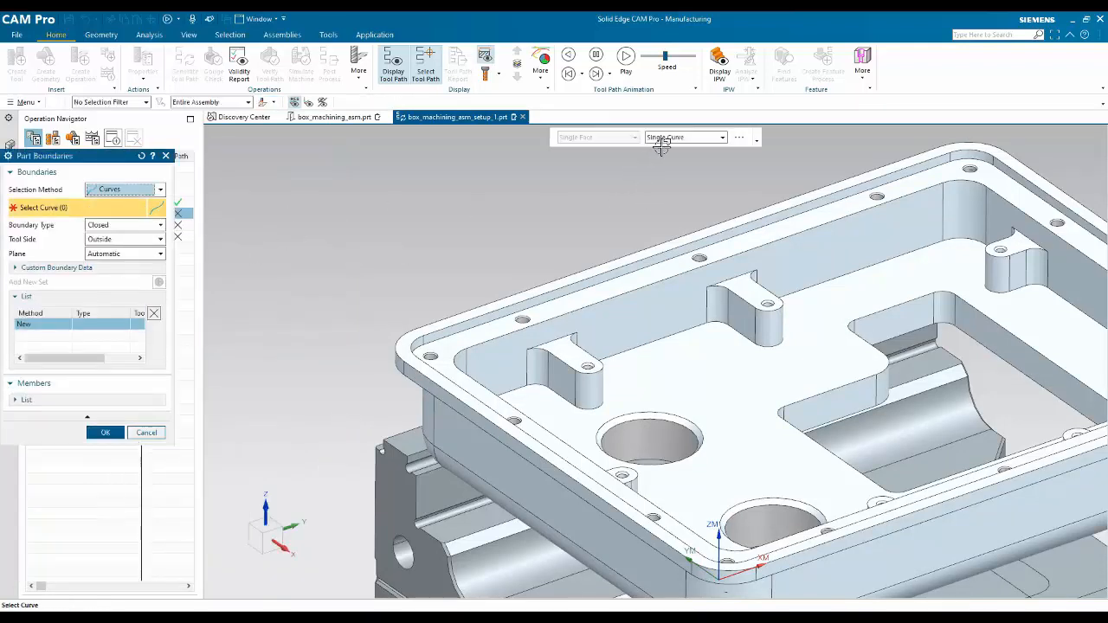
left_click(667, 138)
left_click(670, 177)
left_click(483, 303)
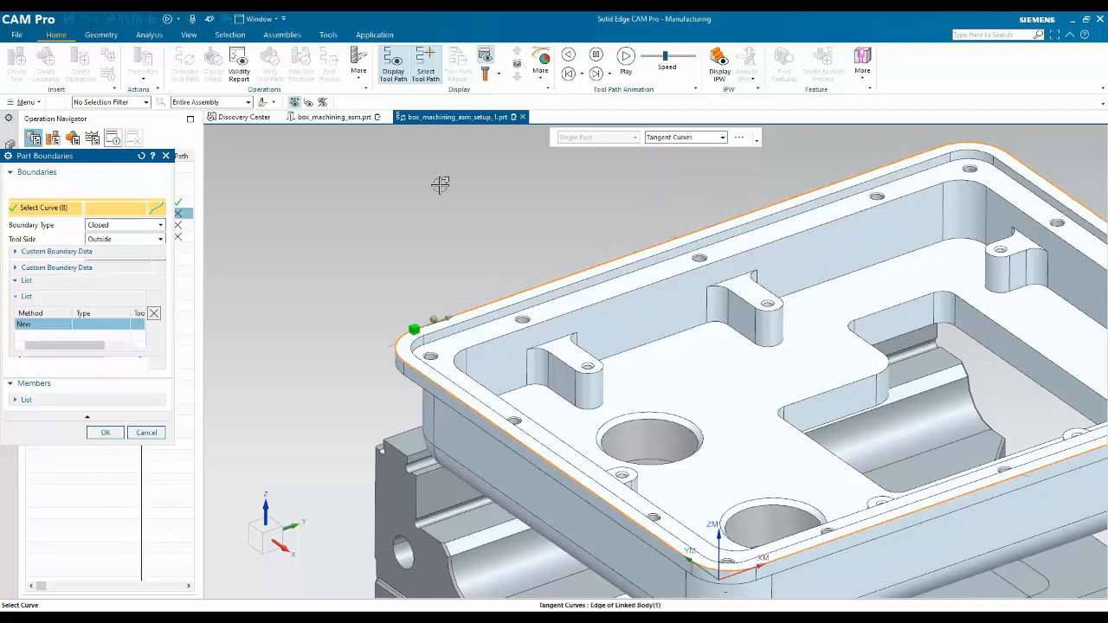
left_click(105, 435)
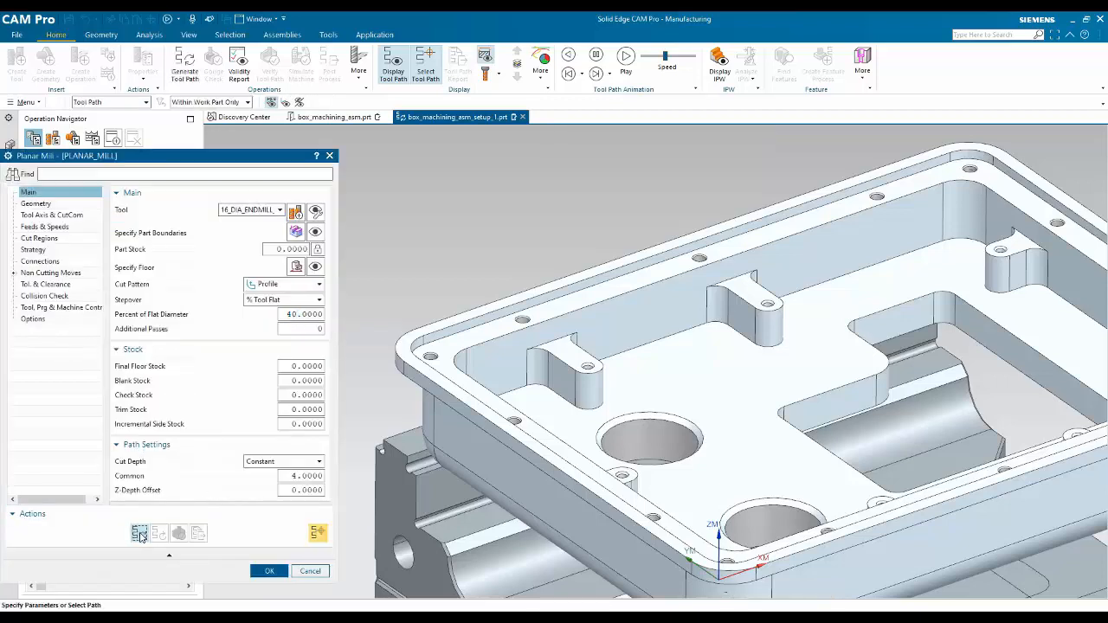
Step: Generate the PLANAR_MILL tool path around the box rim and accept the operation
left_click(141, 534)
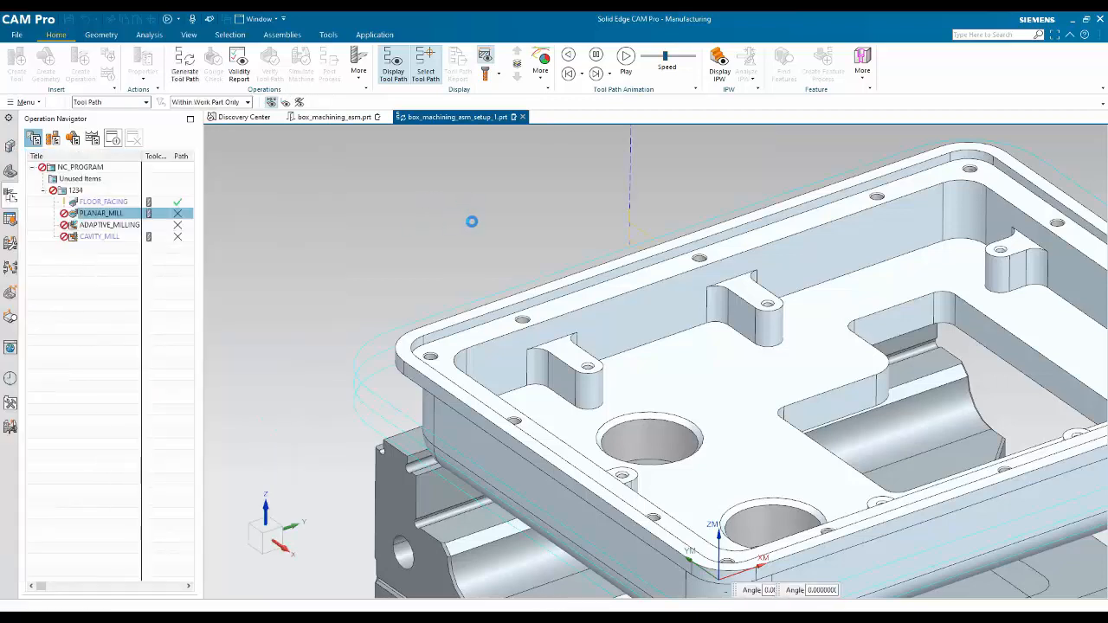
scroll(472, 221, "down", 4)
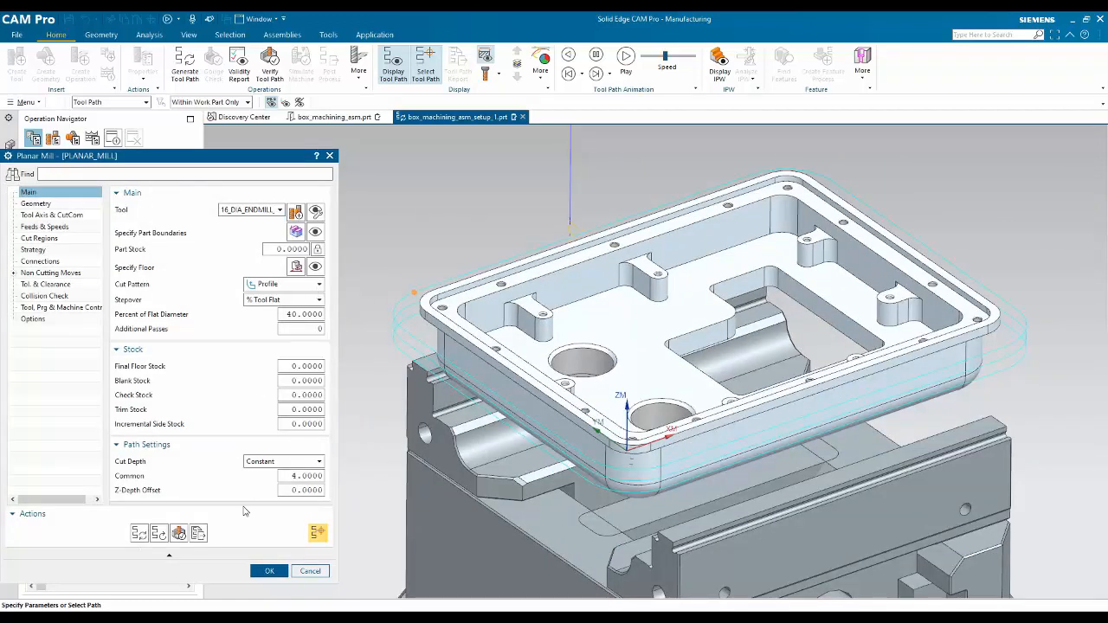
left_click(269, 570)
Step: Duplicate the PLANAR_MILL operation within program 1234
right_click(95, 214)
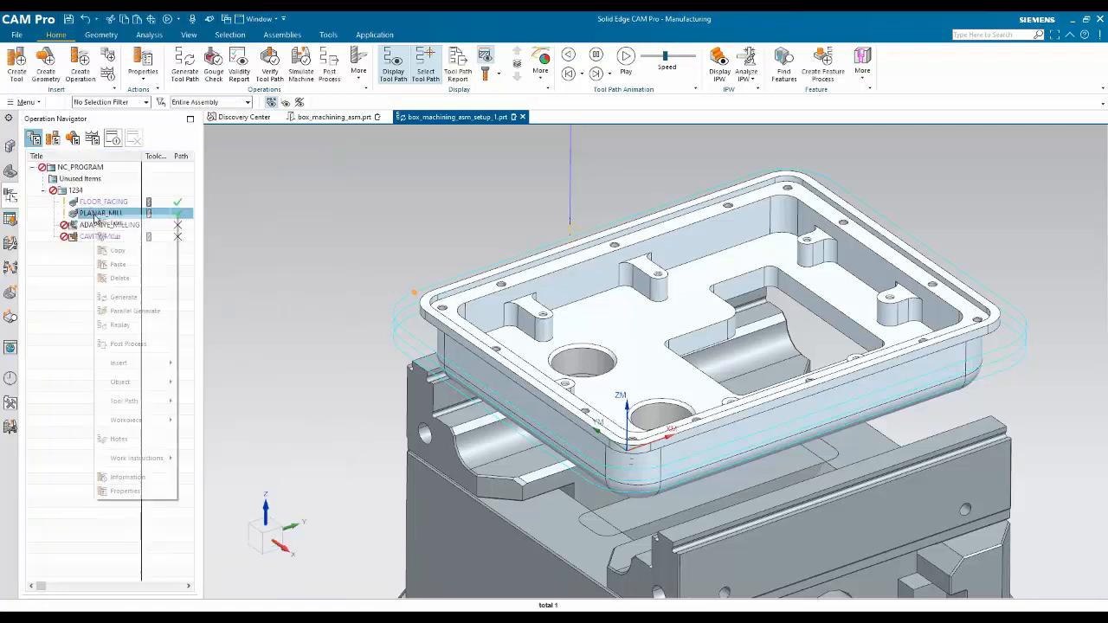
left_click(117, 251)
right_click(95, 214)
left_click(118, 264)
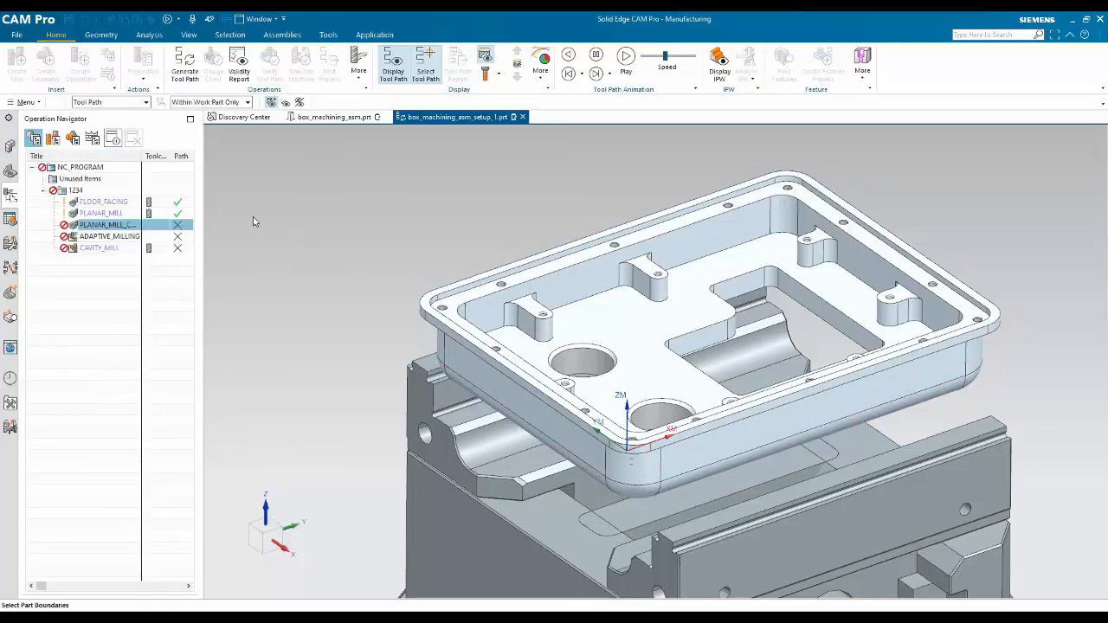
Step: Replace the copied operation's part boundary with an open boundary of three curves: two adjacent outer rim edges and the corner between them
left_click(153, 298)
left_click(126, 189)
left_click(111, 215)
left_click(467, 336)
left_click(636, 444)
left_click(759, 403)
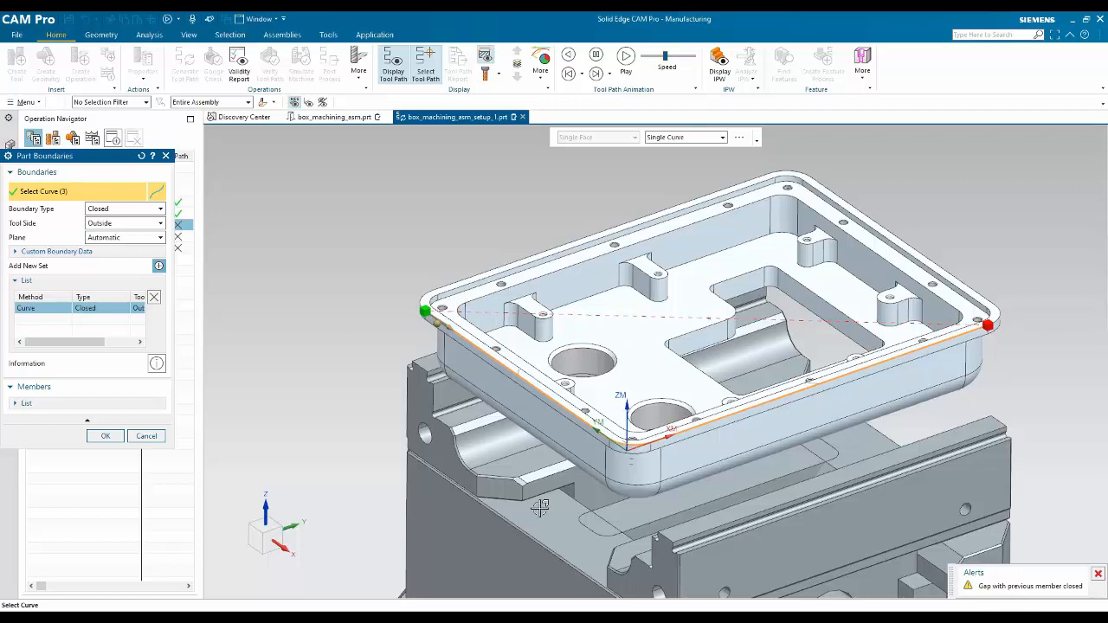
left_click(137, 210)
left_click(121, 223)
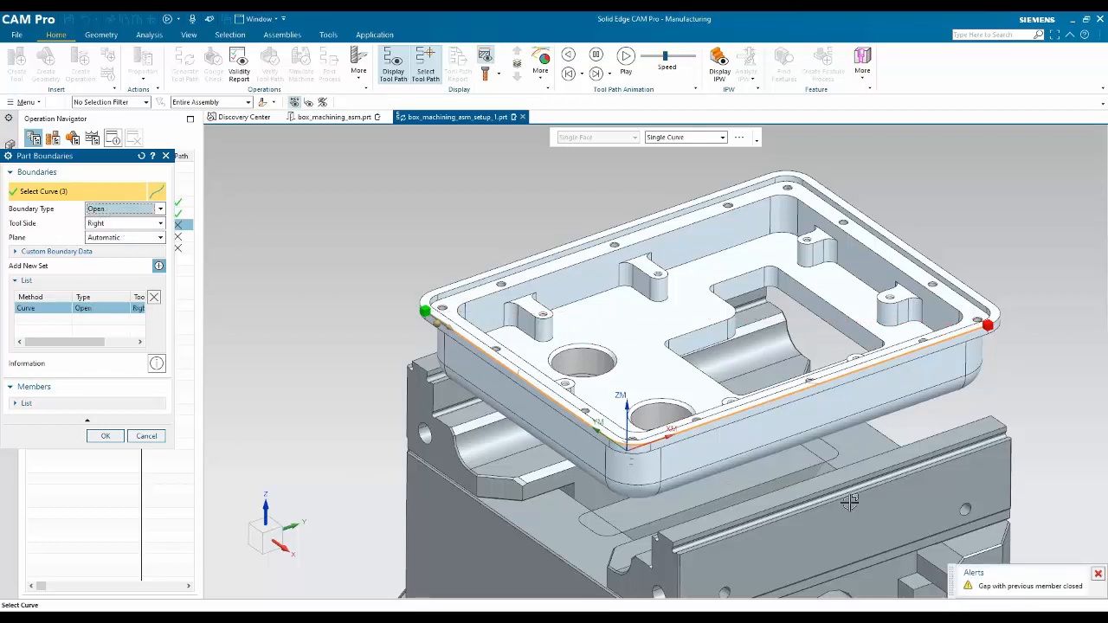
left_click(1098, 573)
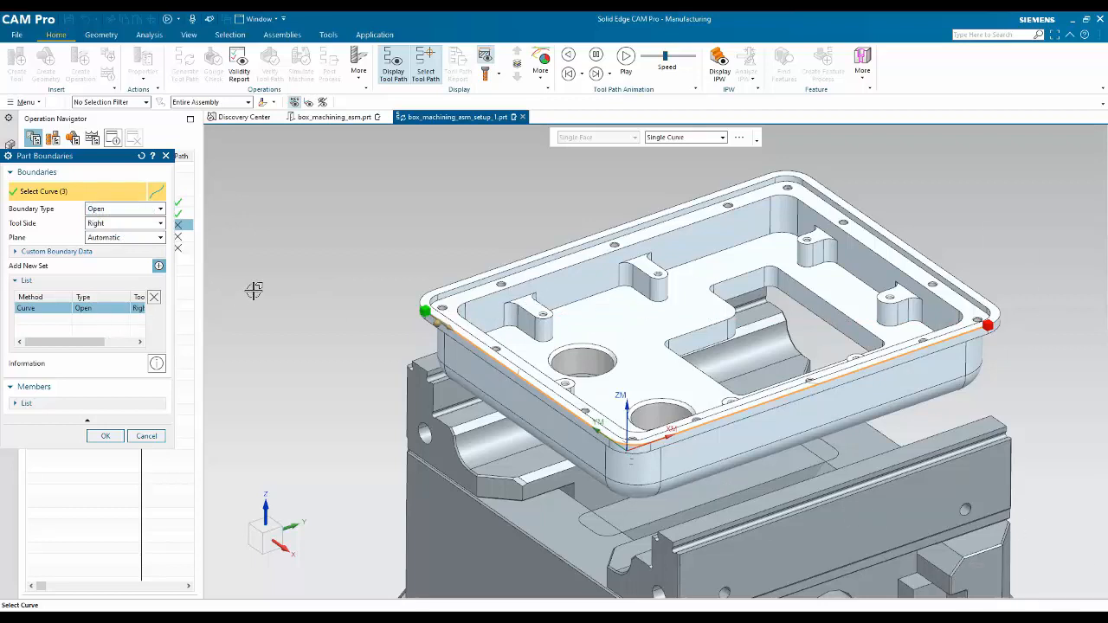
left_click(102, 436)
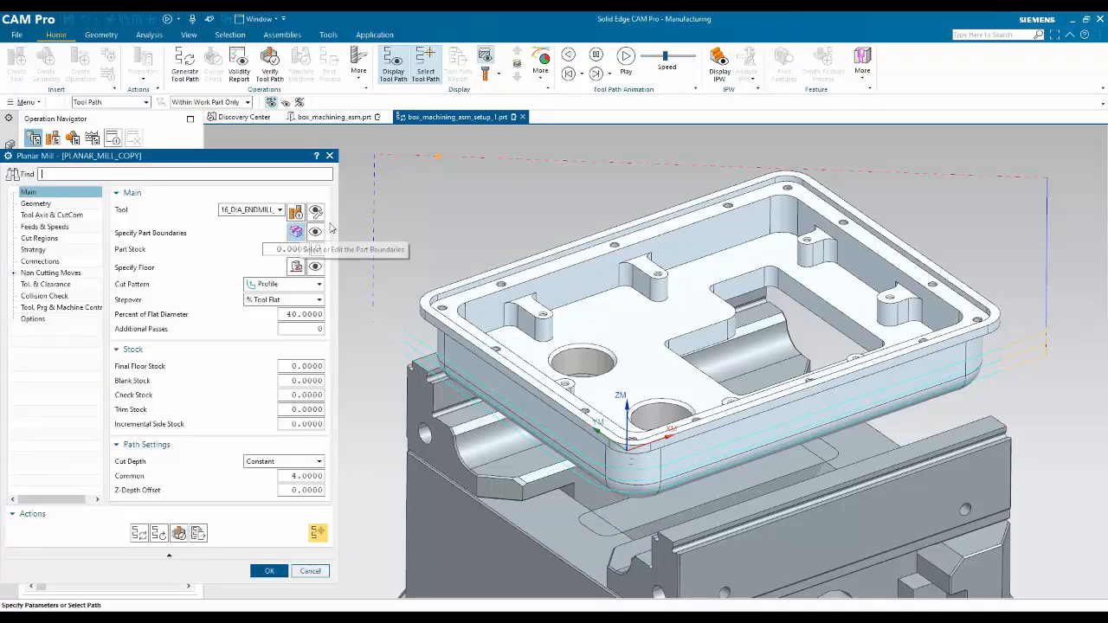
Step: Extend the start of the open boundary's Member 1 outward beyond the box corner
left_click(300, 231)
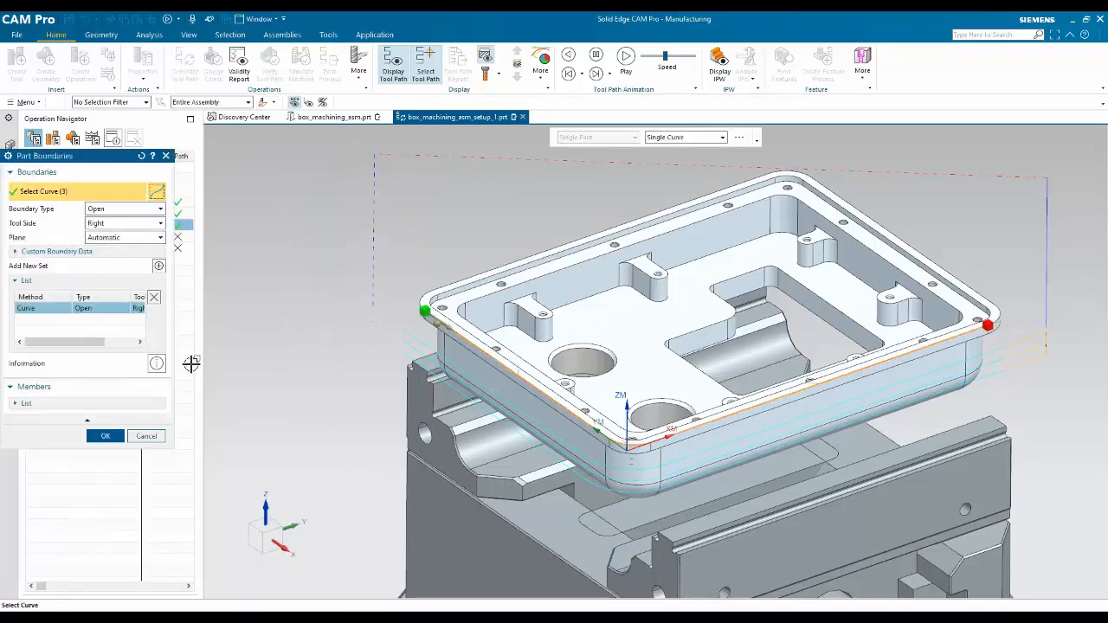
left_click(43, 308)
left_click(26, 403)
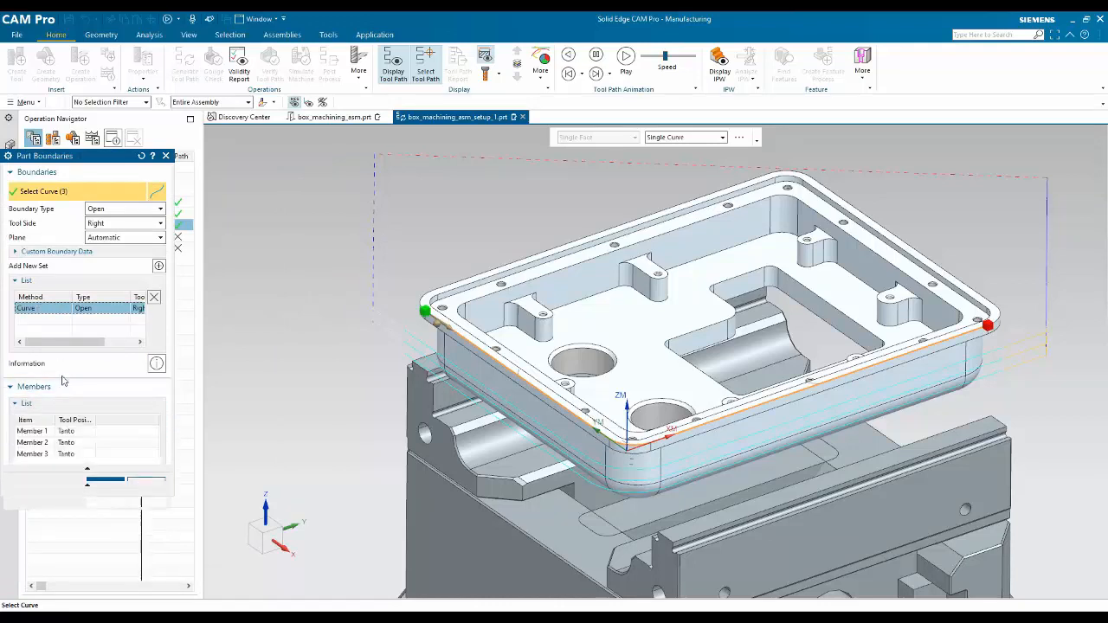
left_click(39, 432)
left_click(155, 443)
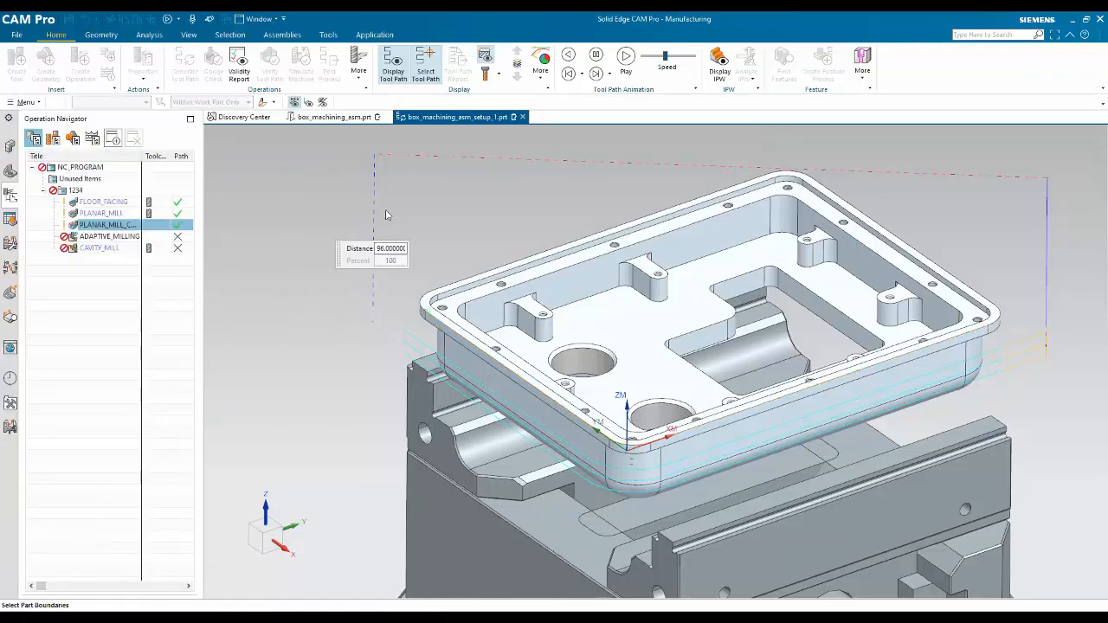
left_click_drag(443, 288, 307, 229)
left_click(118, 273)
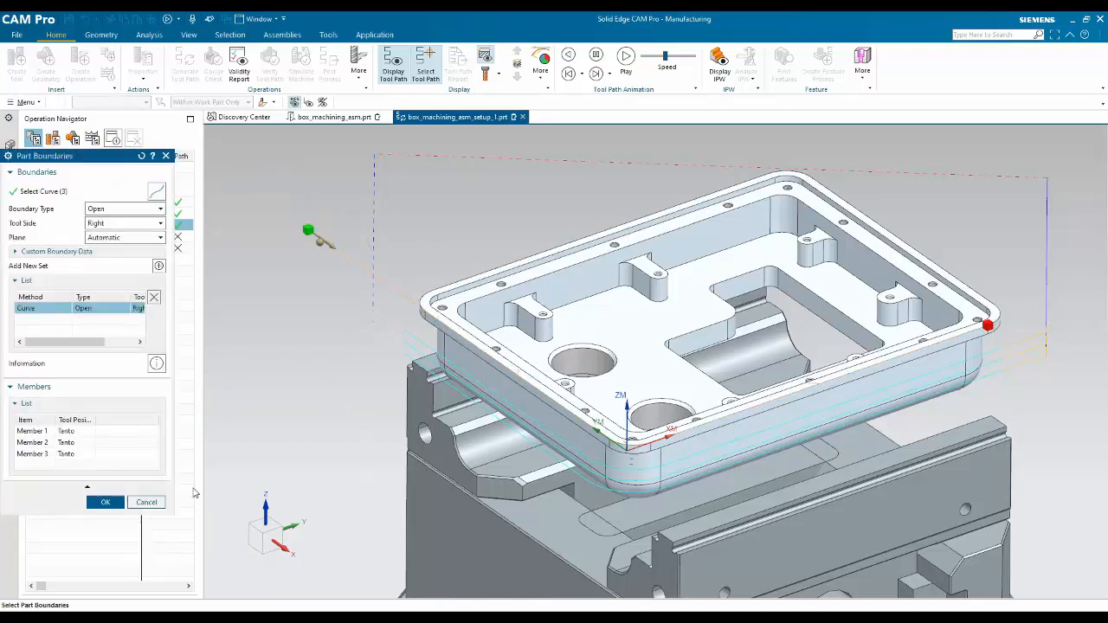
Step: Trim the end of the open boundary's Member 3 to a distance of 61 mm and regenerate the tool path
left_click(47, 455)
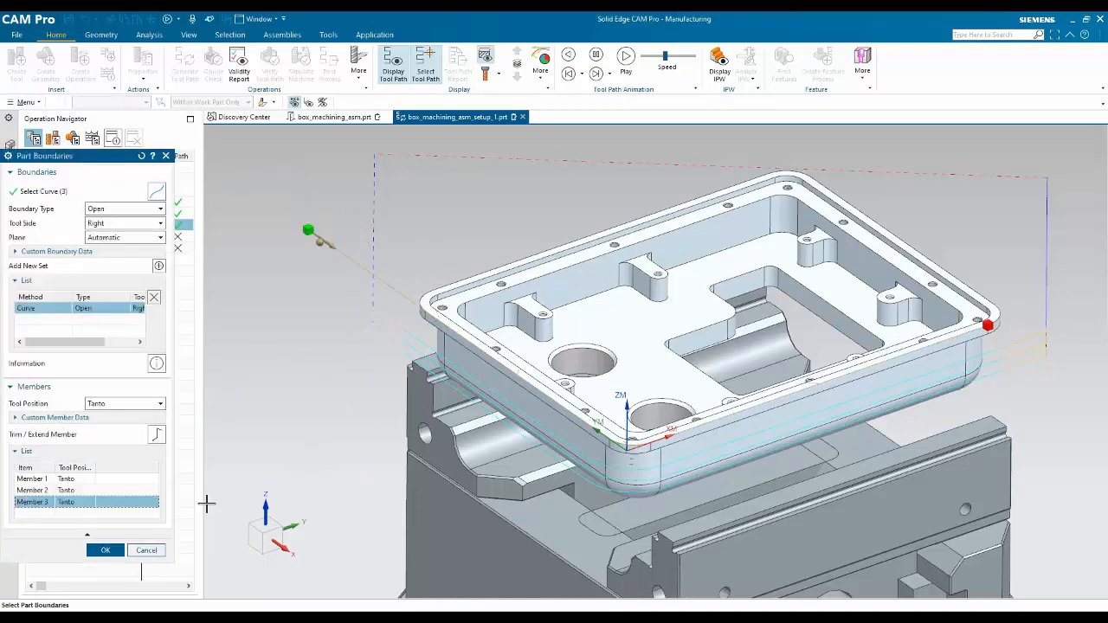
left_click(157, 436)
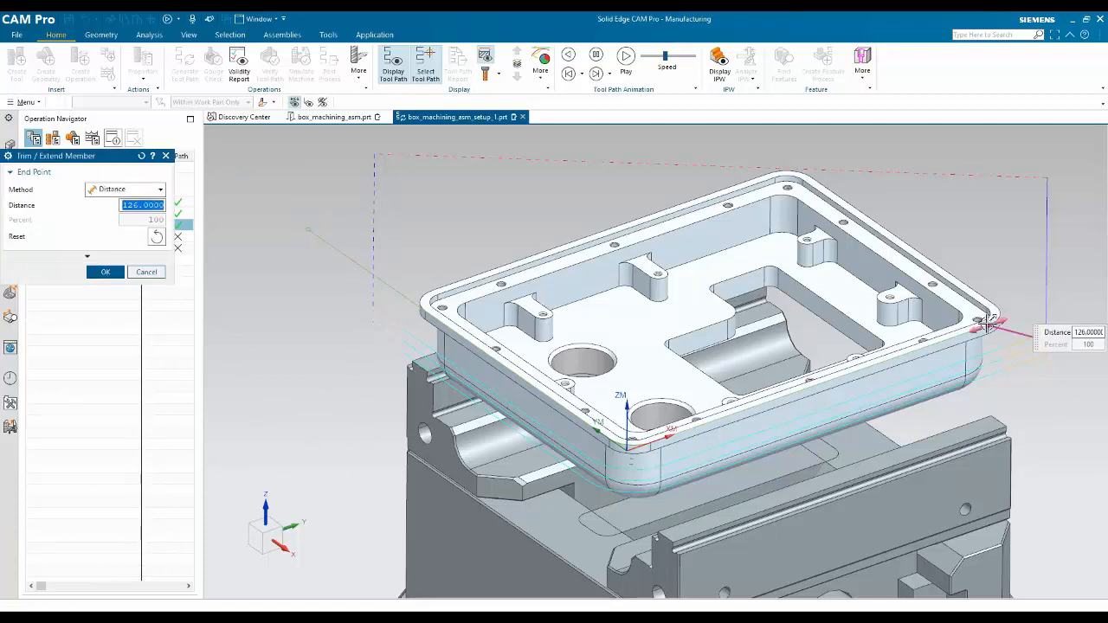
left_click_drag(988, 322, 808, 374)
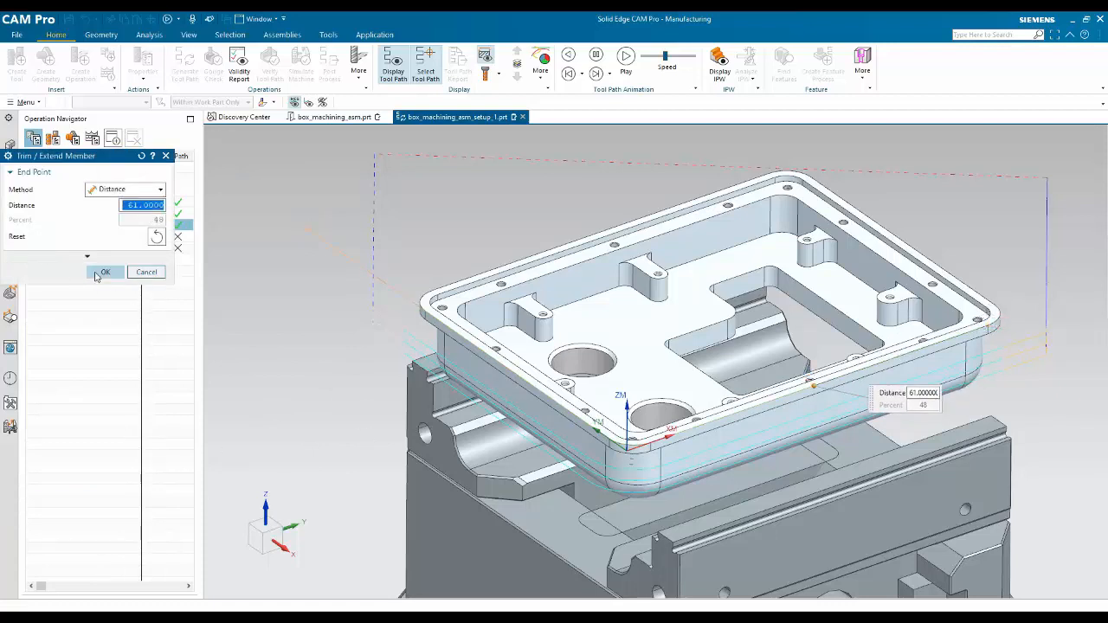
left_click(97, 272)
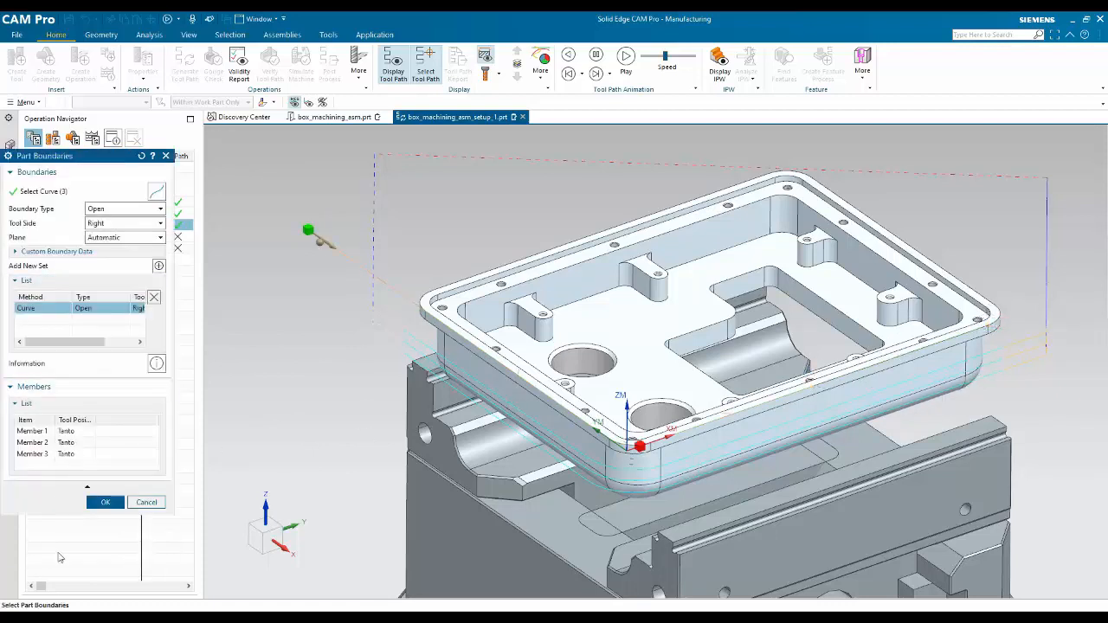
left_click(105, 502)
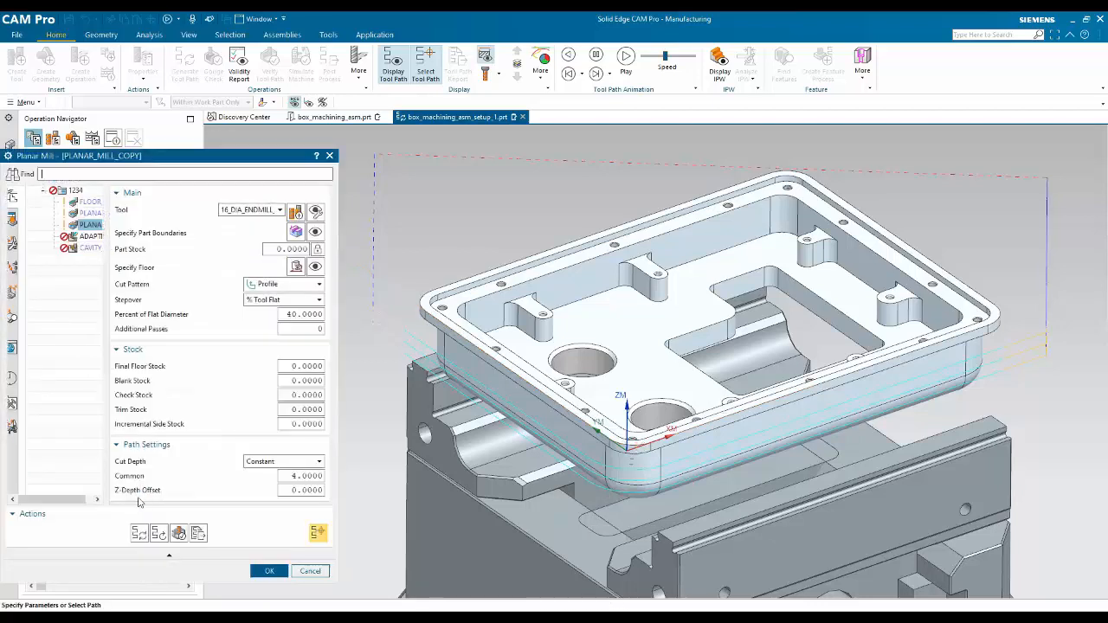
left_click(141, 533)
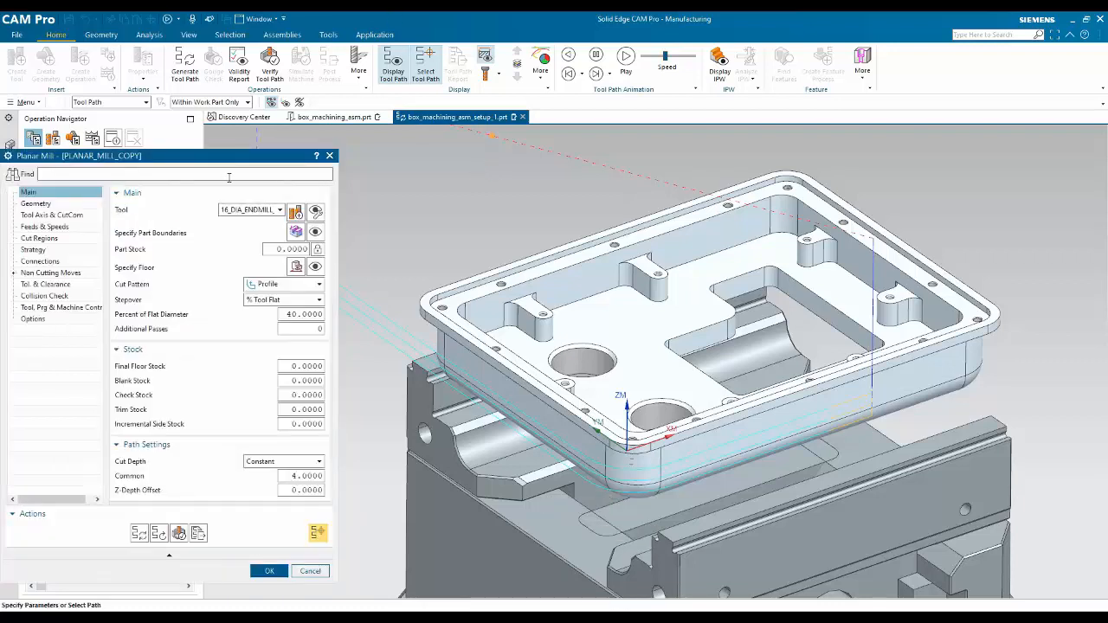
Step: Set the copied operation's open area engage type to Arc and regenerate the tool path
mouse_move(253, 159)
left_mouse_down()
mouse_move(164, 171)
mouse_move(256, 150)
left_mouse_up()
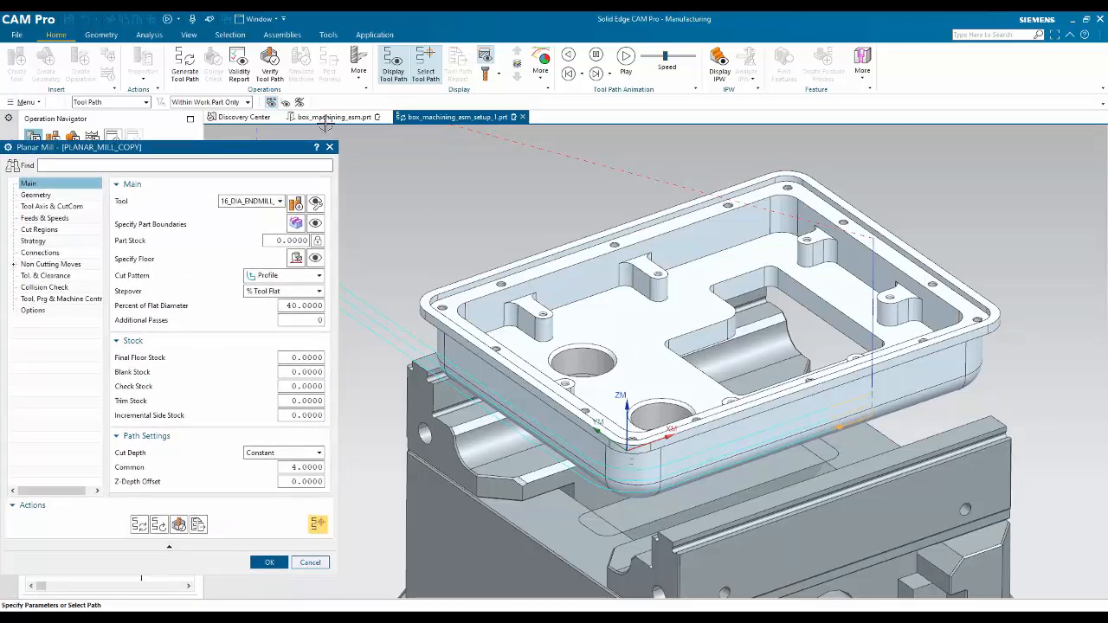
left_click(13, 265)
left_click(43, 275)
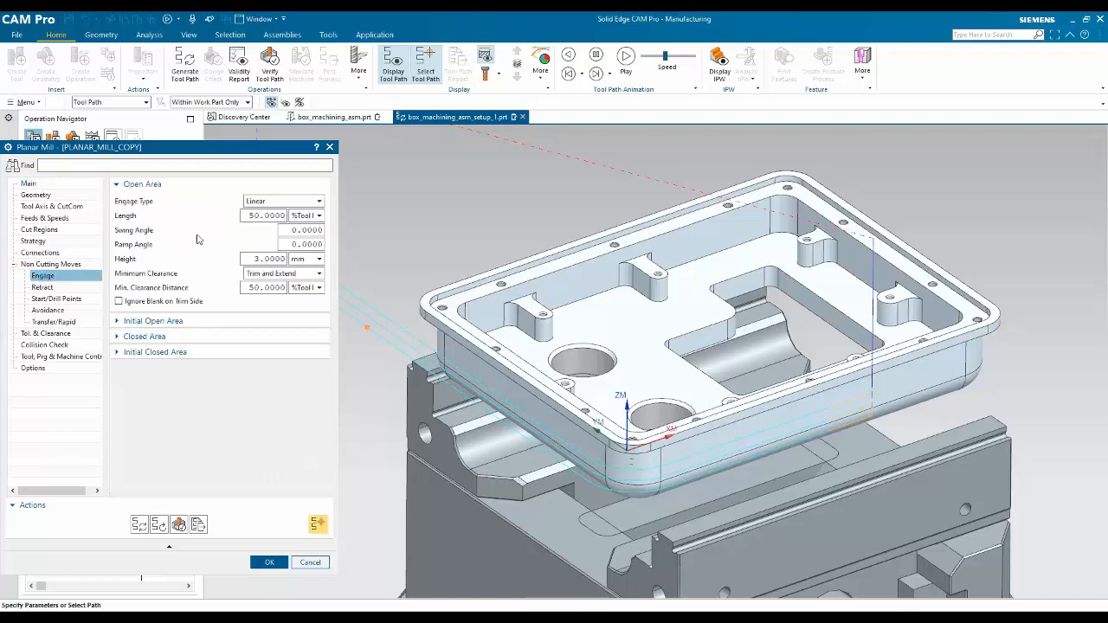
left_click(286, 205)
left_click(259, 241)
left_click(139, 525)
left_click(269, 561)
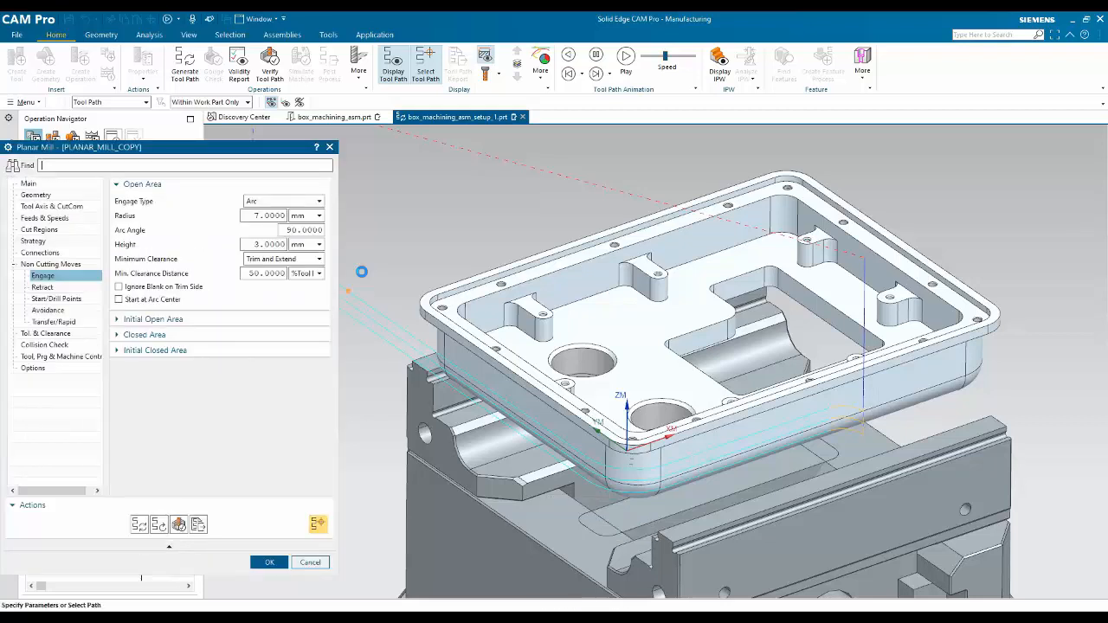
Step: Close the copied planar mill operation without keeping its edits and delete it from program 1234
left_click(309, 561)
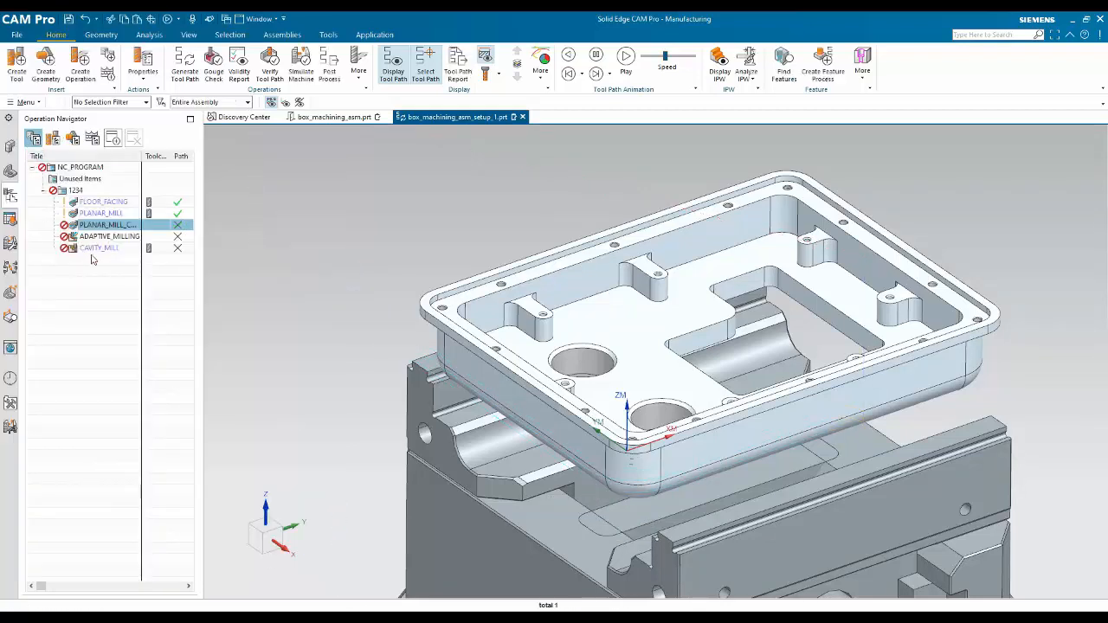
right_click(94, 225)
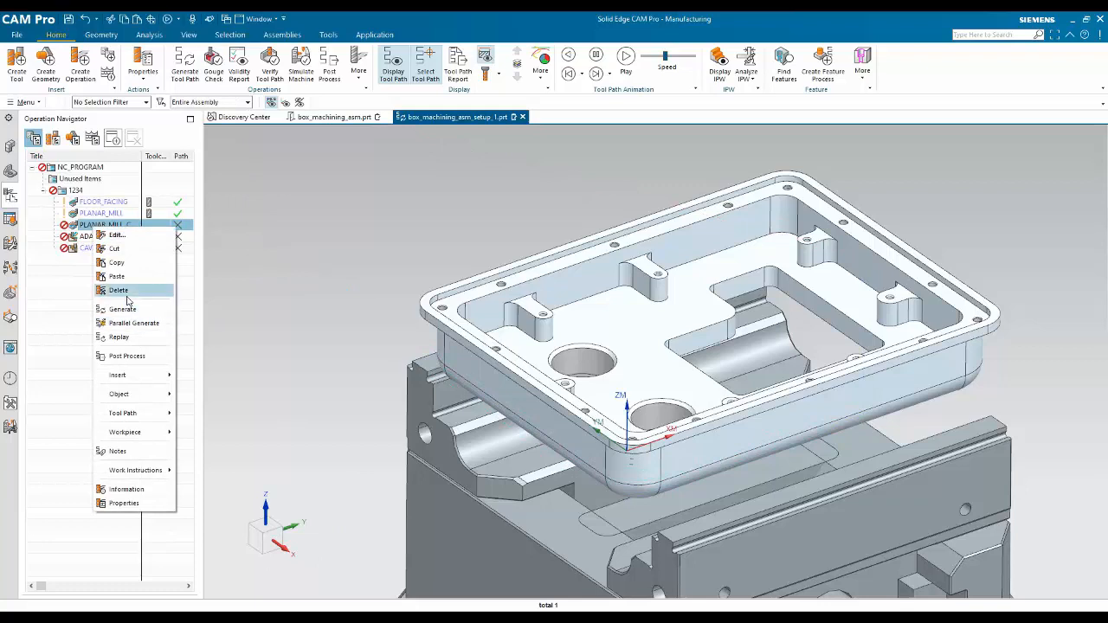
left_click(130, 291)
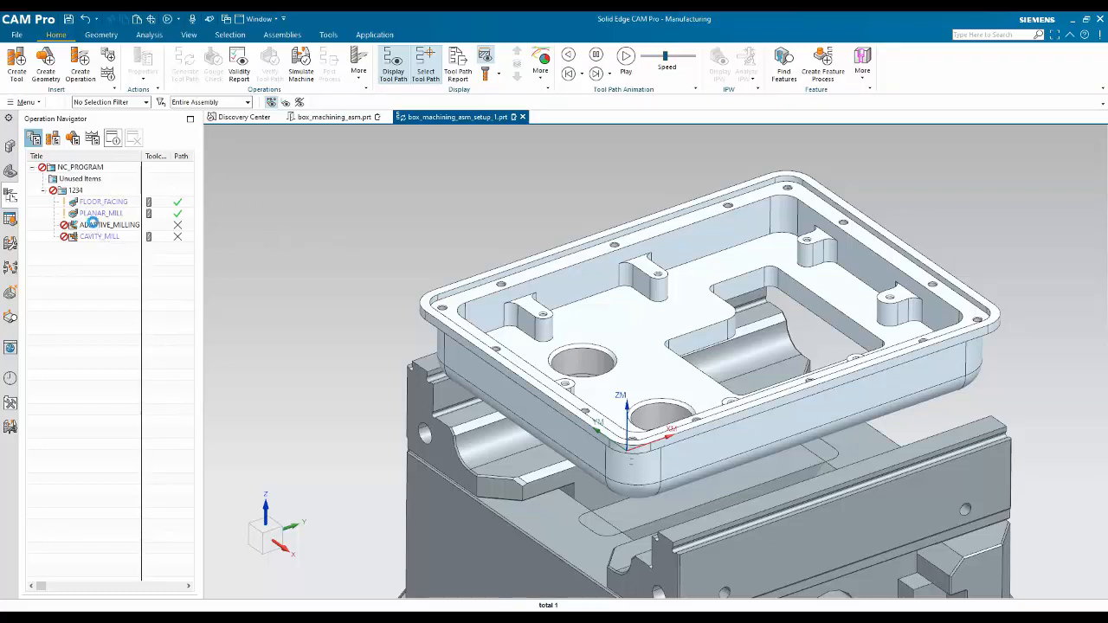
Step: Specify the ADAPTIVE_MILLING trim boundary from the tangent curves of the box's outer top rim edge, with the side trimmed set to Outside
left_click(95, 227)
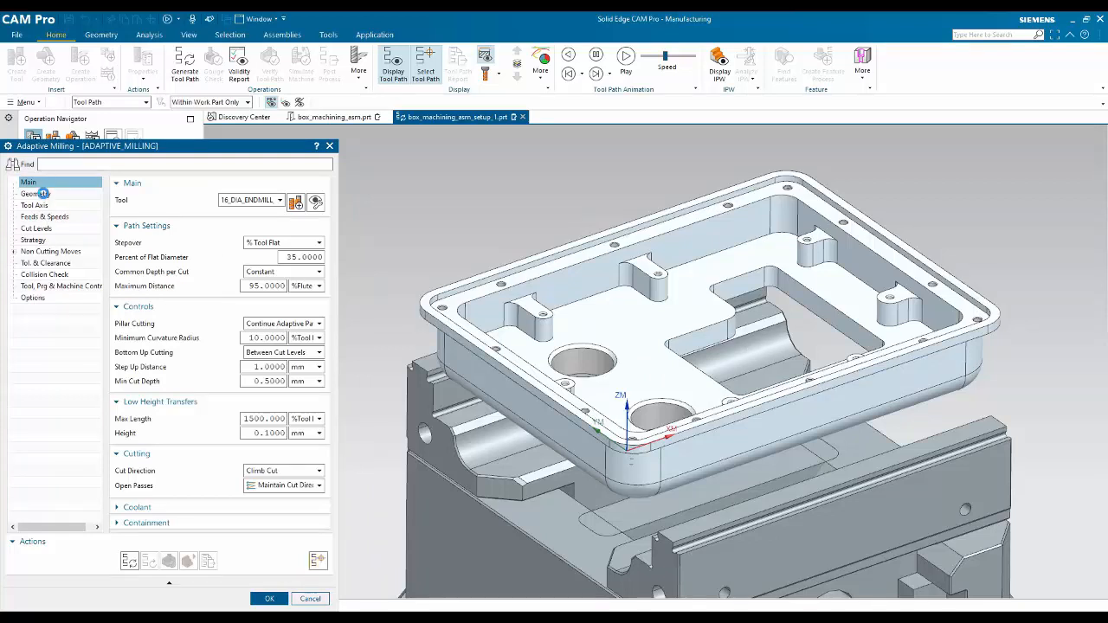
left_click(39, 194)
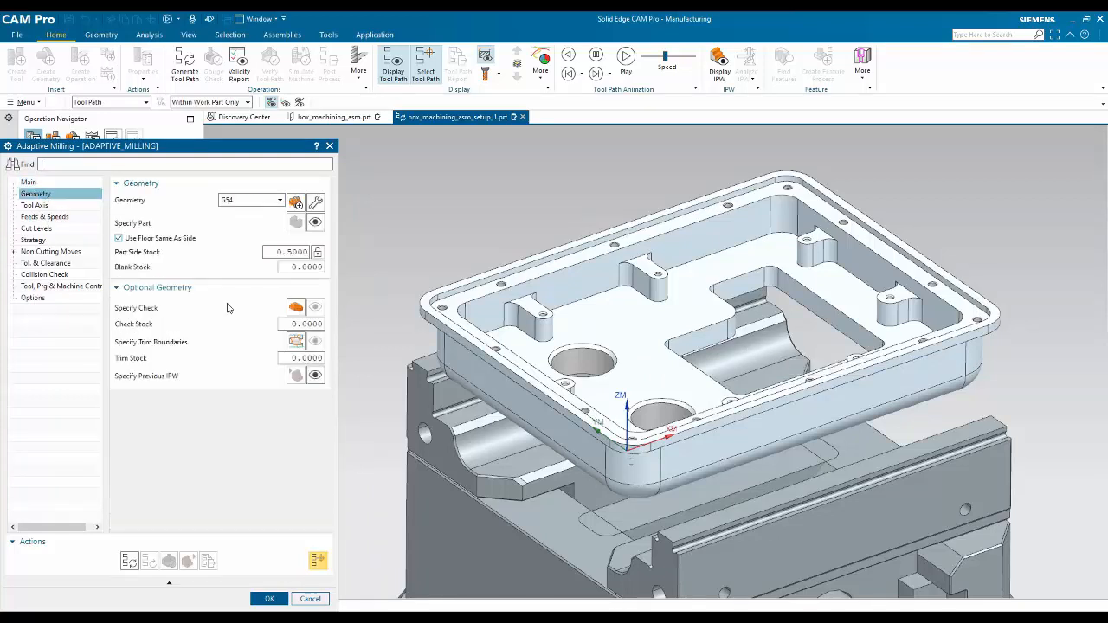
left_click(299, 341)
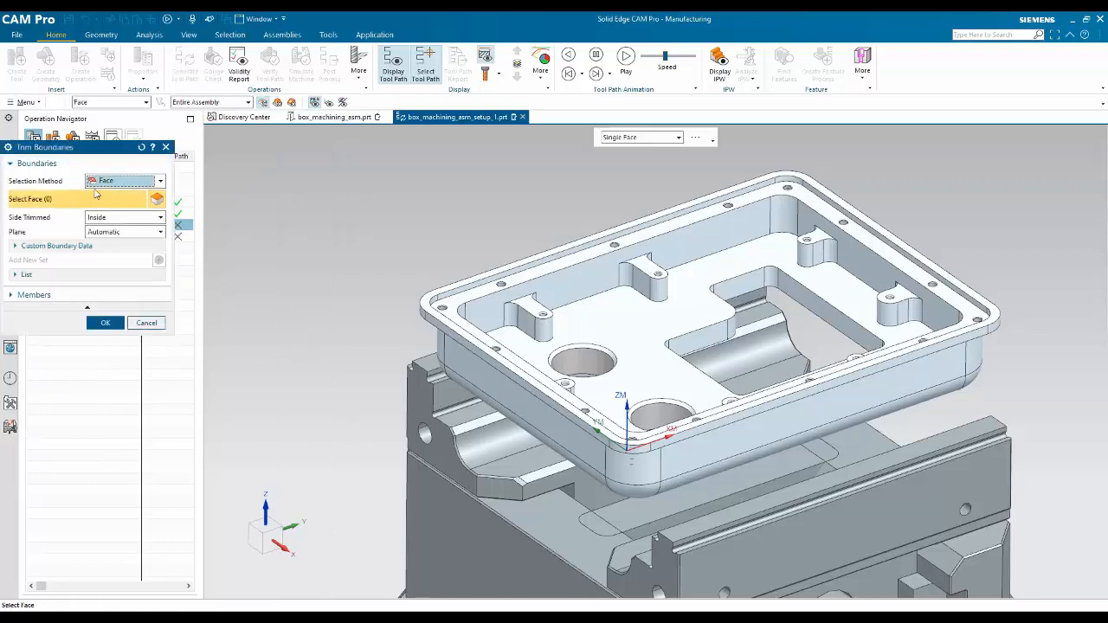
left_click(100, 181)
left_click(124, 208)
left_click(658, 139)
left_click(666, 177)
left_click(476, 271)
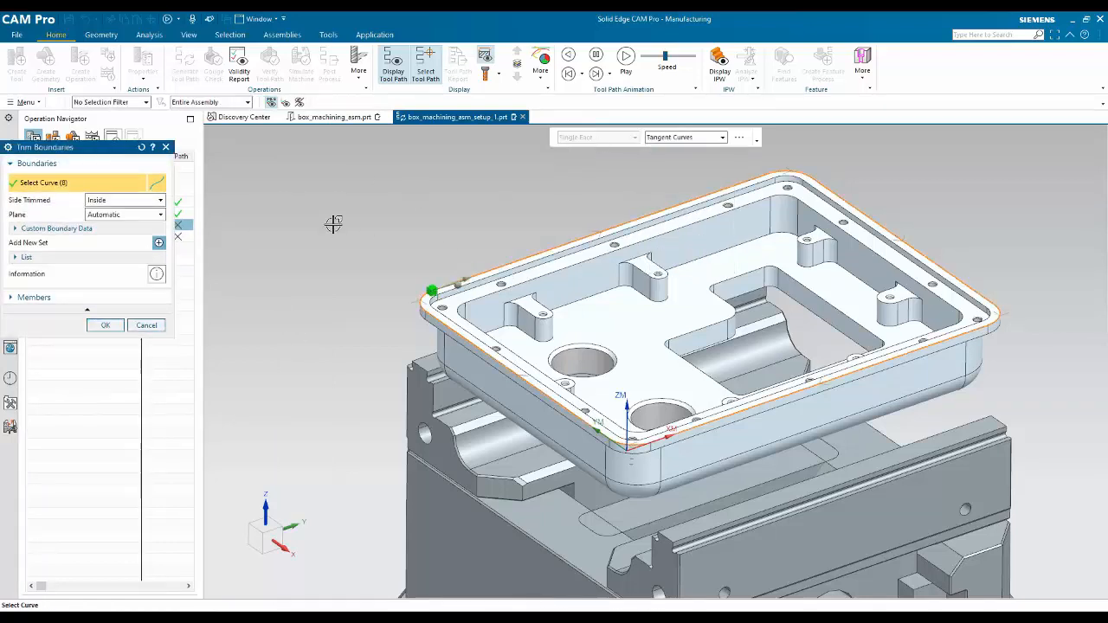
left_click(97, 201)
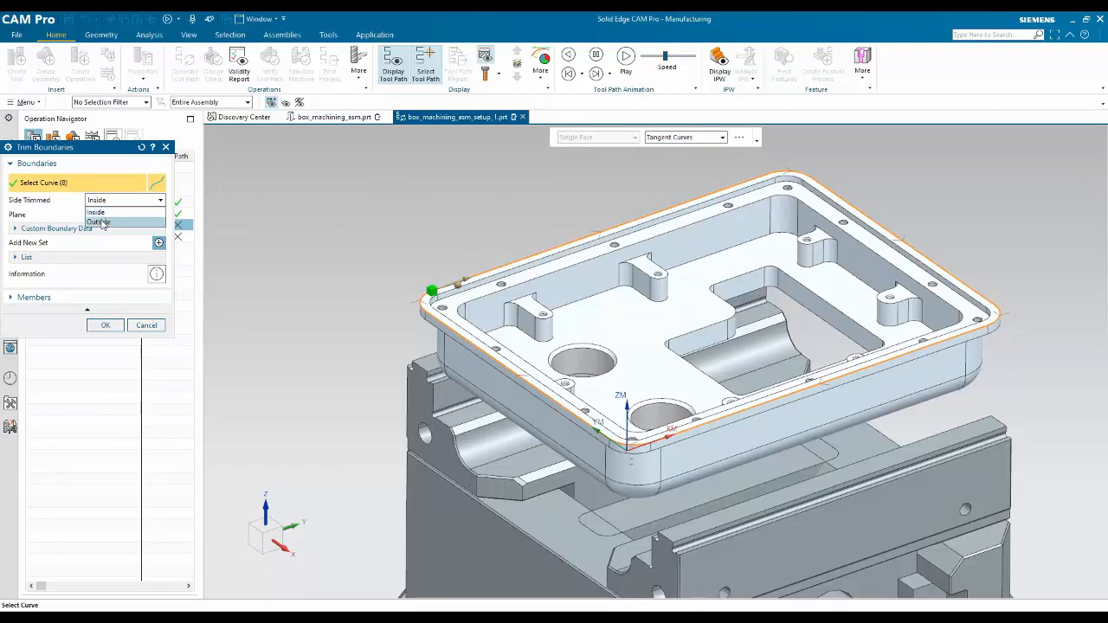
left_click(102, 222)
left_click(104, 325)
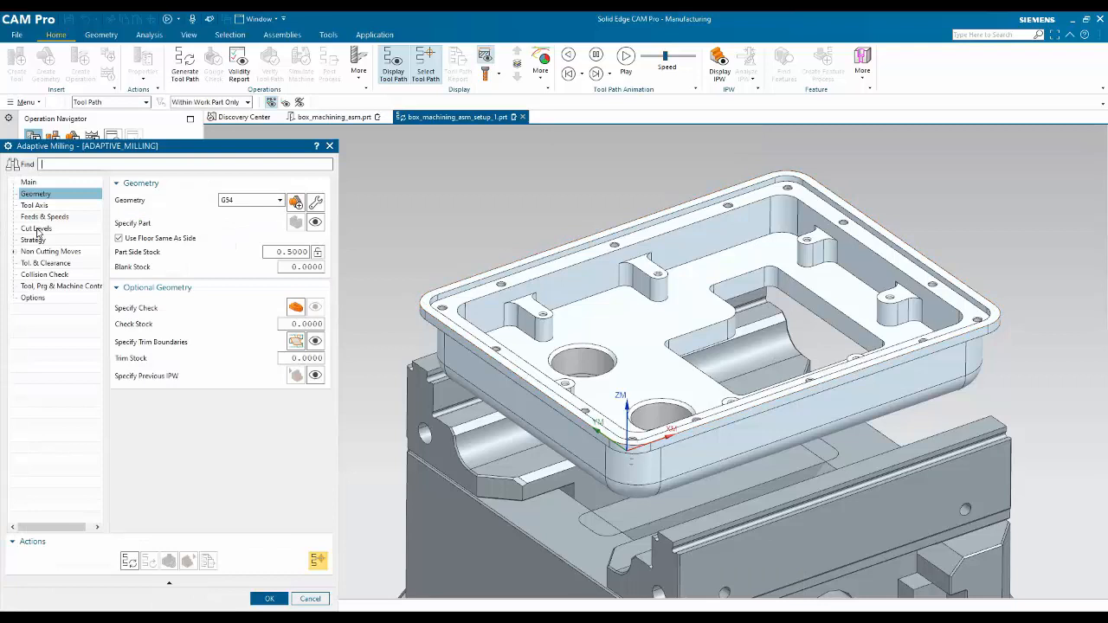
Step: Set ADAPTIVE_MILLING's cut level range to end at the box's inner pocket floor and generate the tool path
left_click(37, 229)
left_click(149, 286)
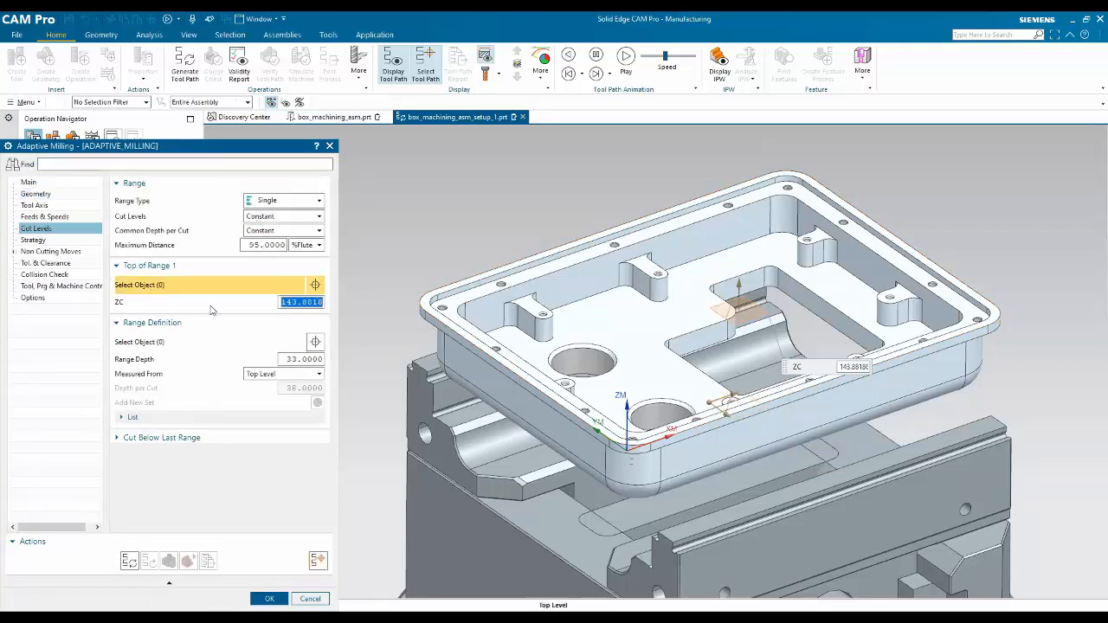
left_click(424, 299)
left_click(140, 345)
left_click(634, 339)
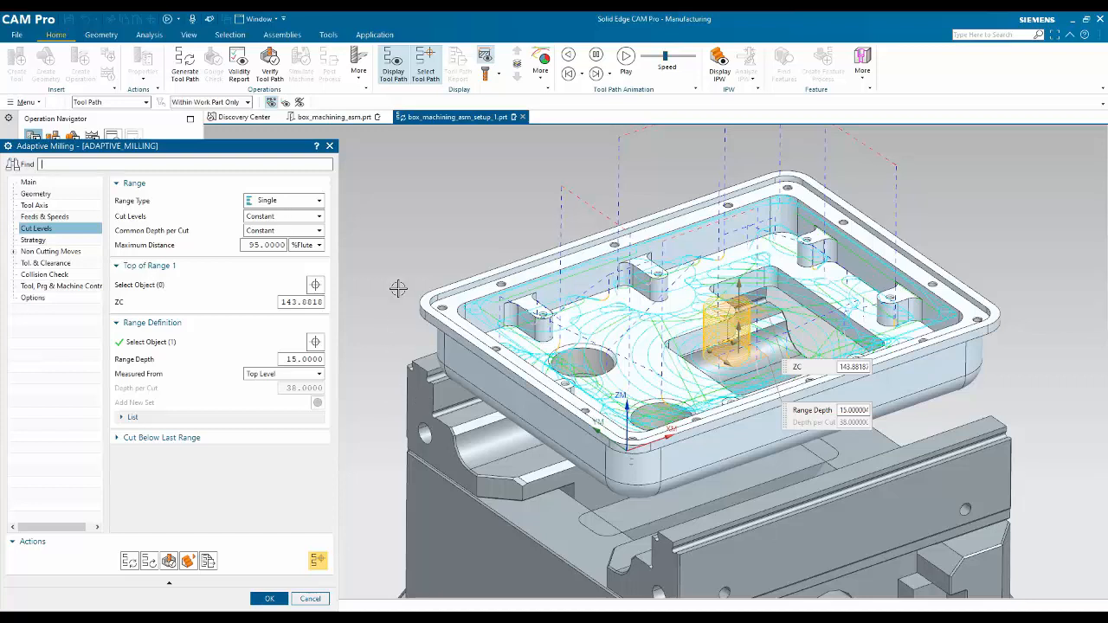
Step: Display the in-process workpiece for ADAPTIVE_MILLING and play the tool path animation
left_click_drag(244, 154, 274, 135)
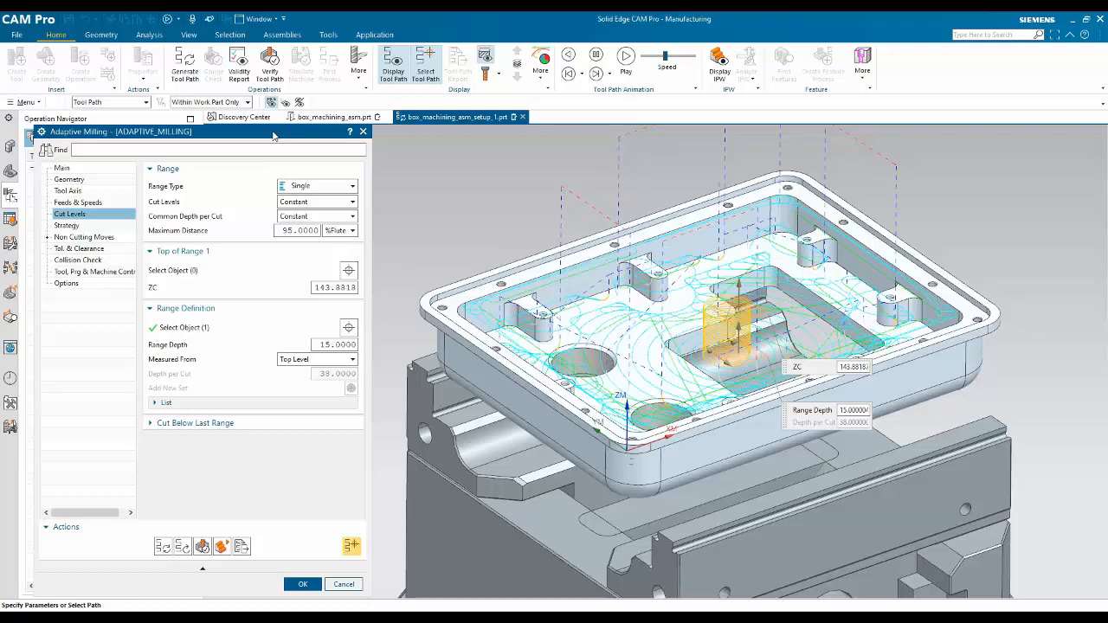
left_click(75, 168)
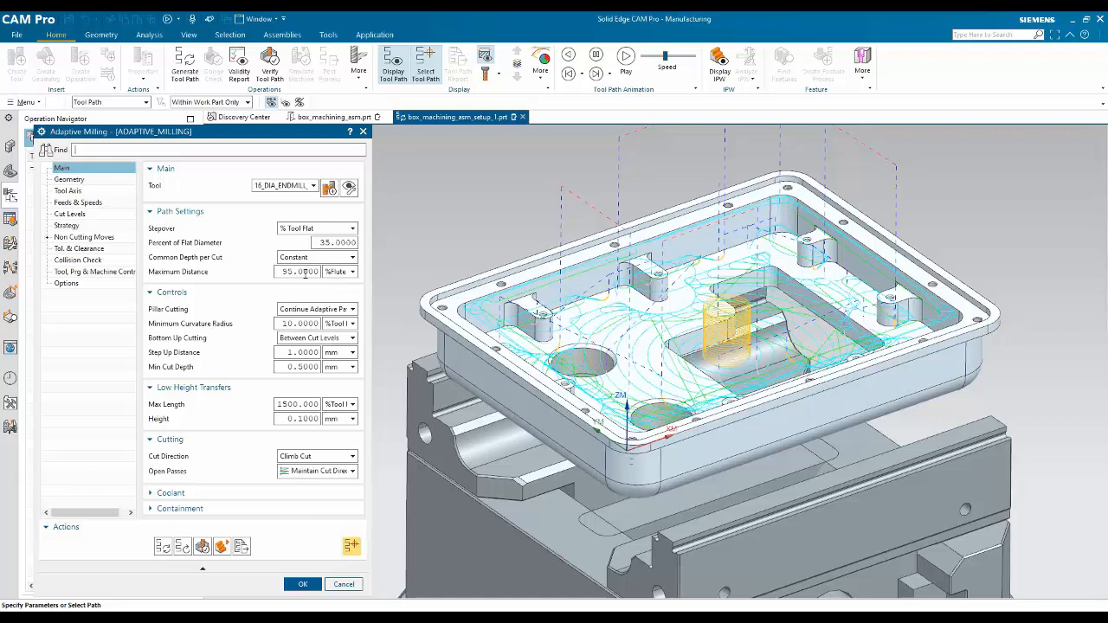
left_click(726, 61)
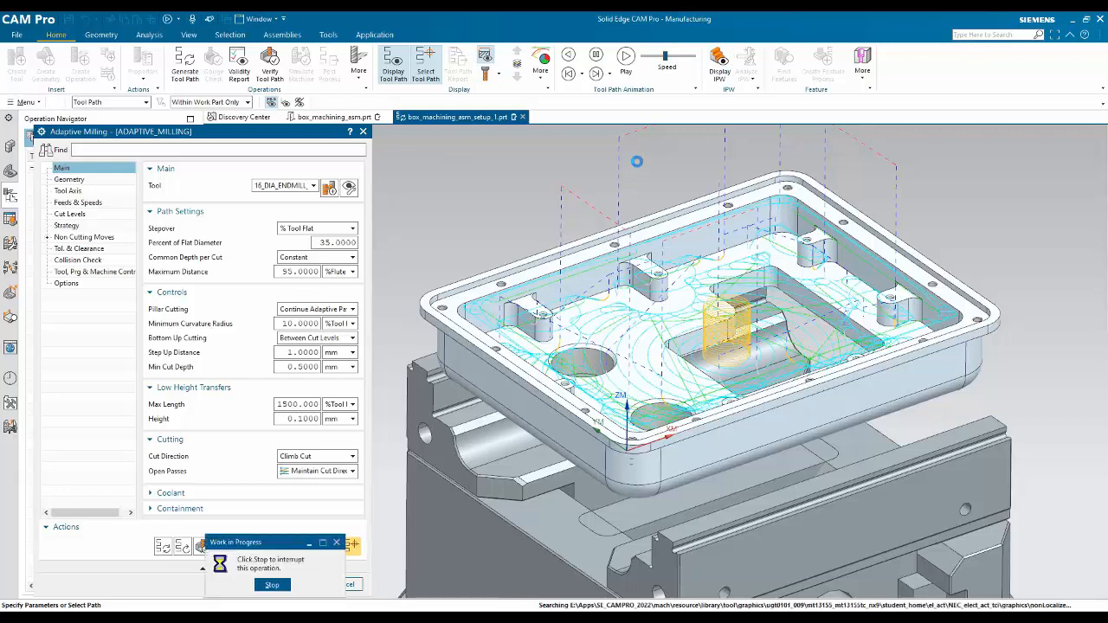
left_click(626, 56)
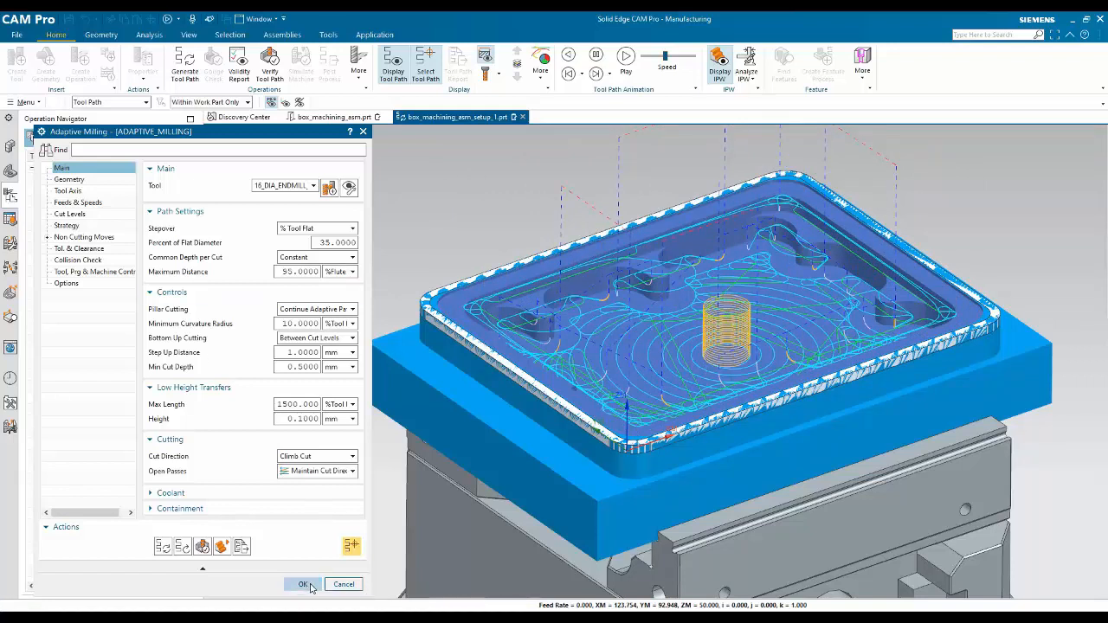
Step: Analyze the remaining stock on the pocket floor, side wall and far corner, and accept the ADAPTIVE_MILLING operation
left_click(746, 59)
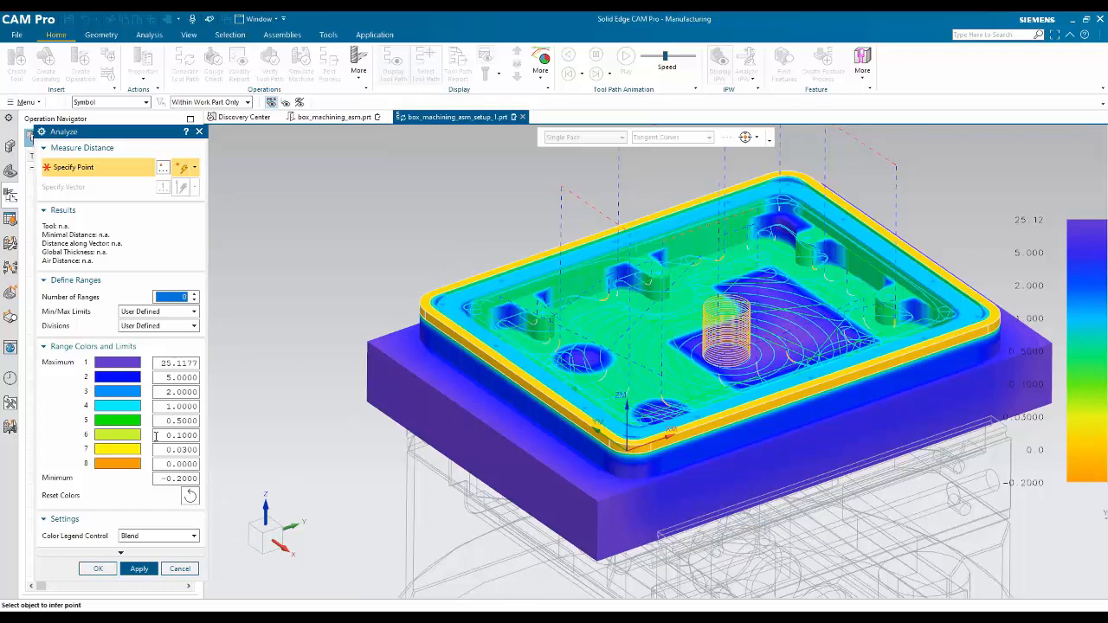
left_click(647, 374)
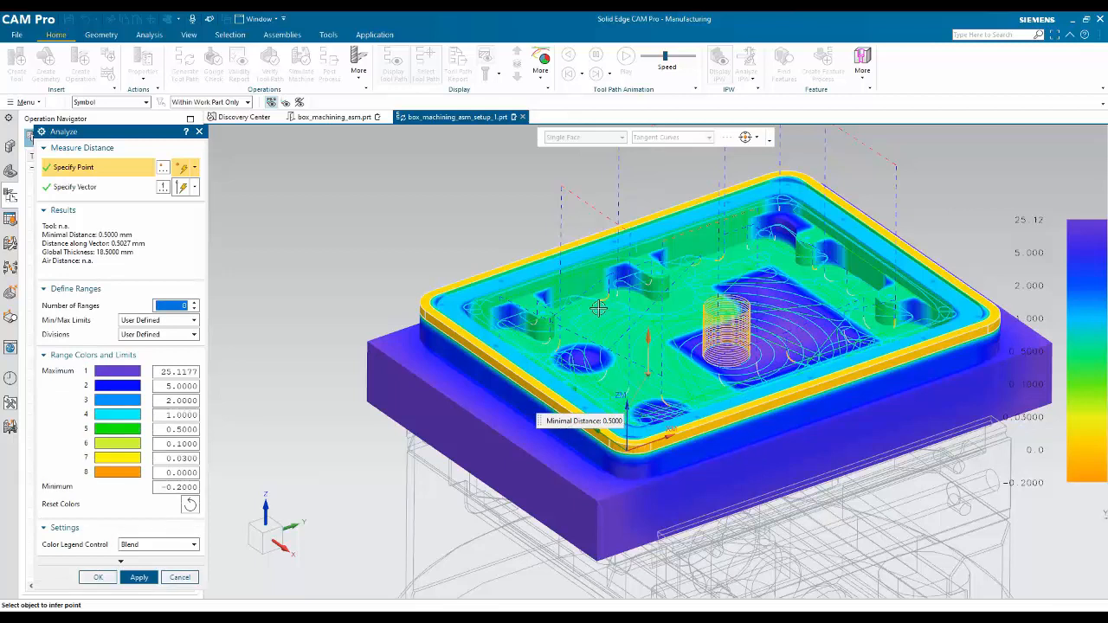
left_click(577, 285)
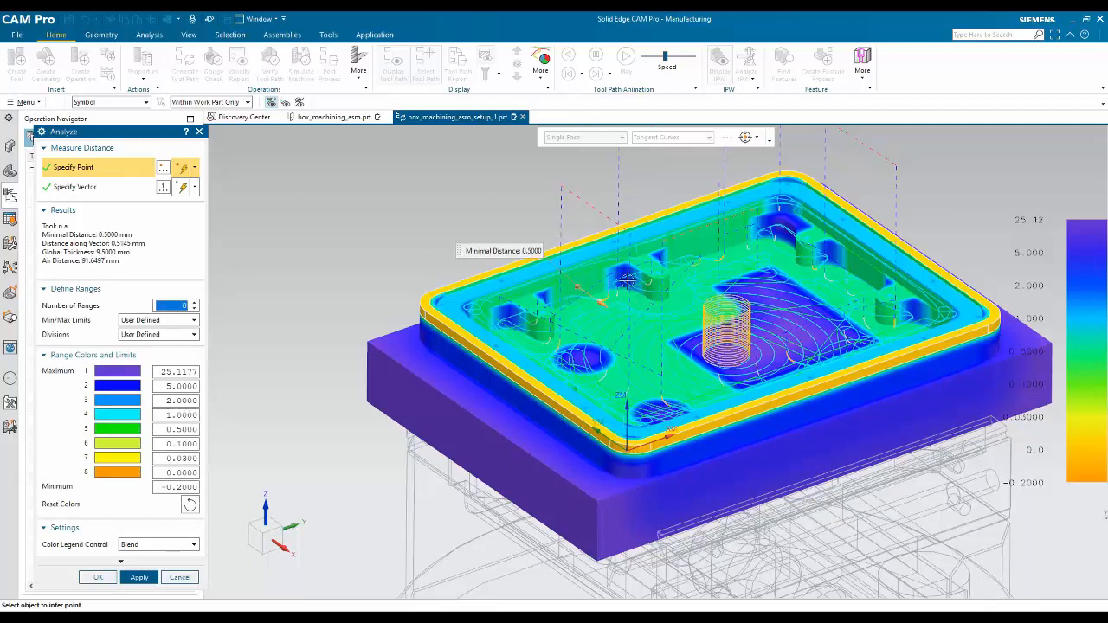
left_click(783, 227)
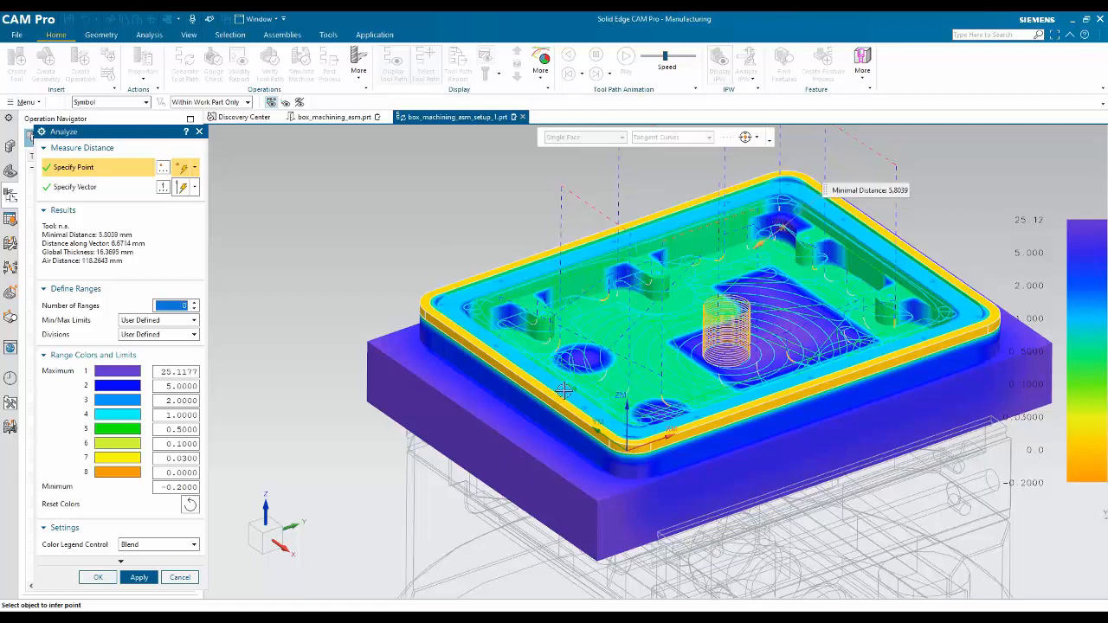
left_click(179, 578)
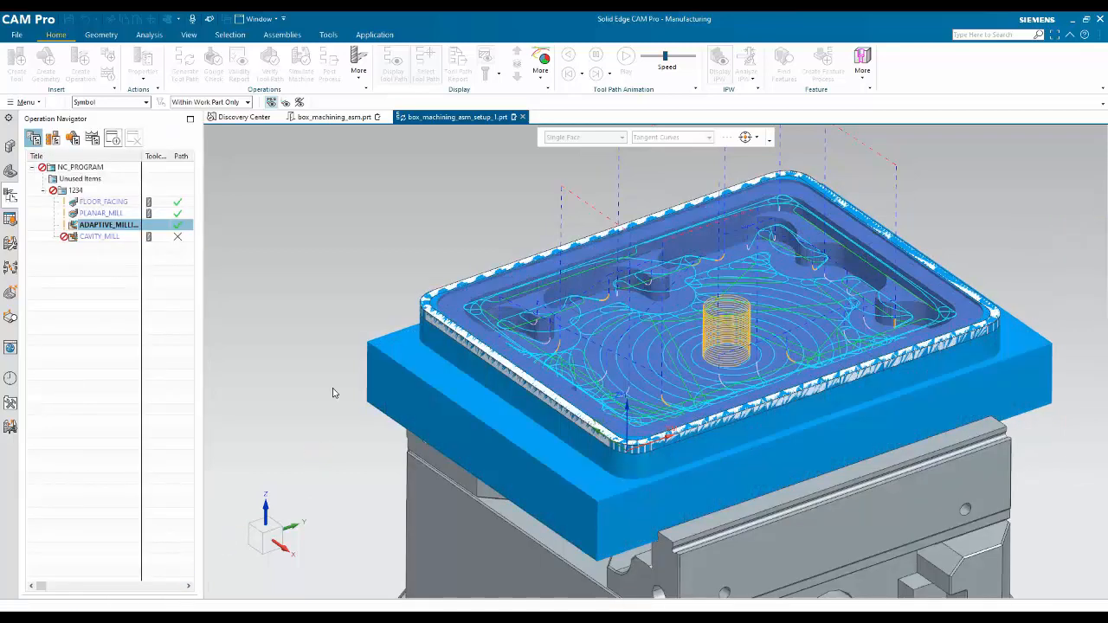
left_click(302, 585)
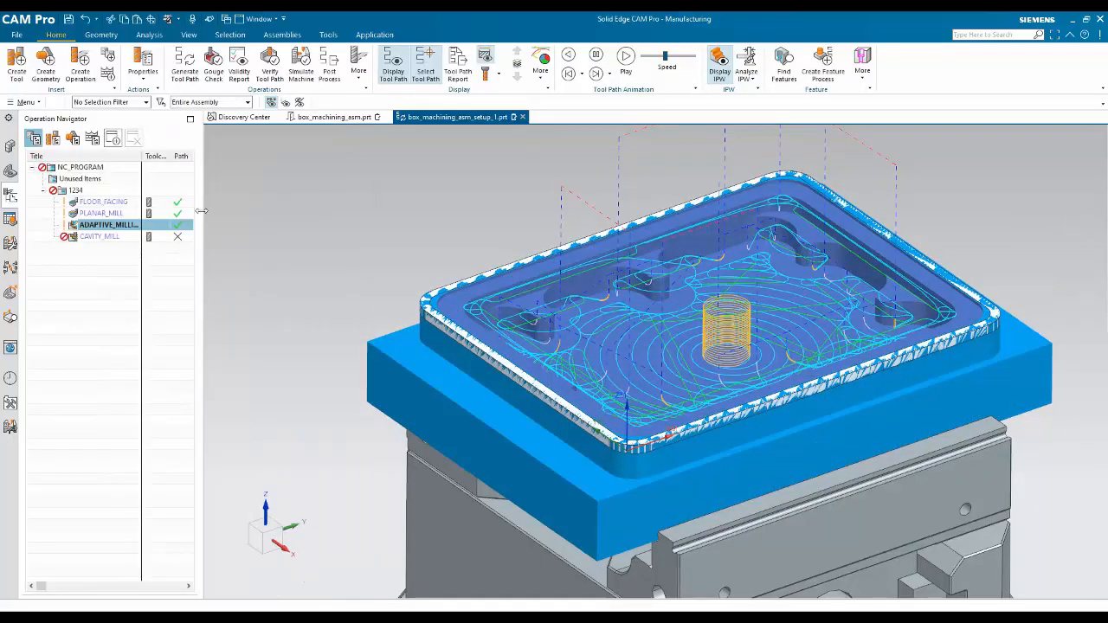
Step: Start an edge-bounded cut area for CAVITY_MILL with the box's inner pocket floor as the seed face
double_click(107, 237)
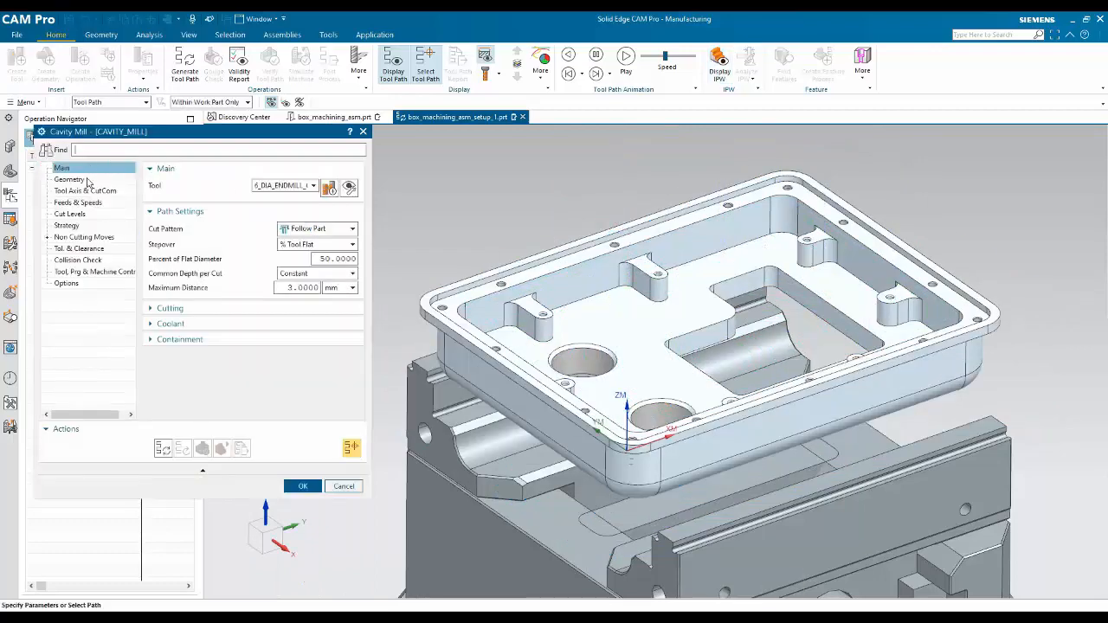
left_click(85, 180)
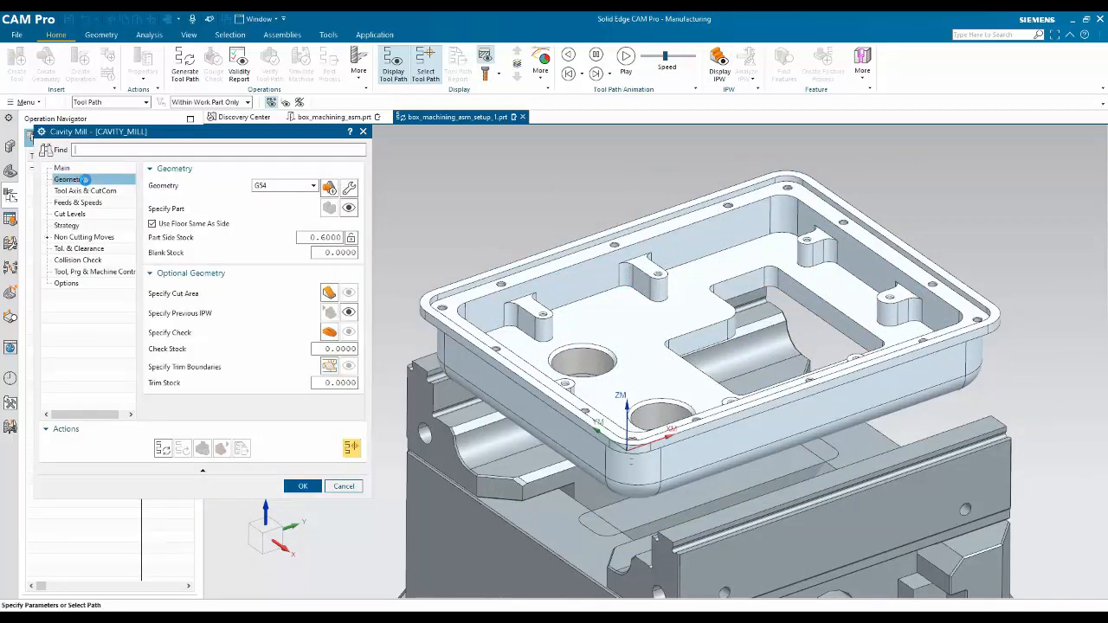
left_click(329, 293)
left_click(166, 164)
left_click(161, 188)
left_click(649, 320)
Step: Bound the cut area with the top rim loop, the round holes and the large floor opening, generate the tool path and accept CAVITY_MILL
left_click(497, 275)
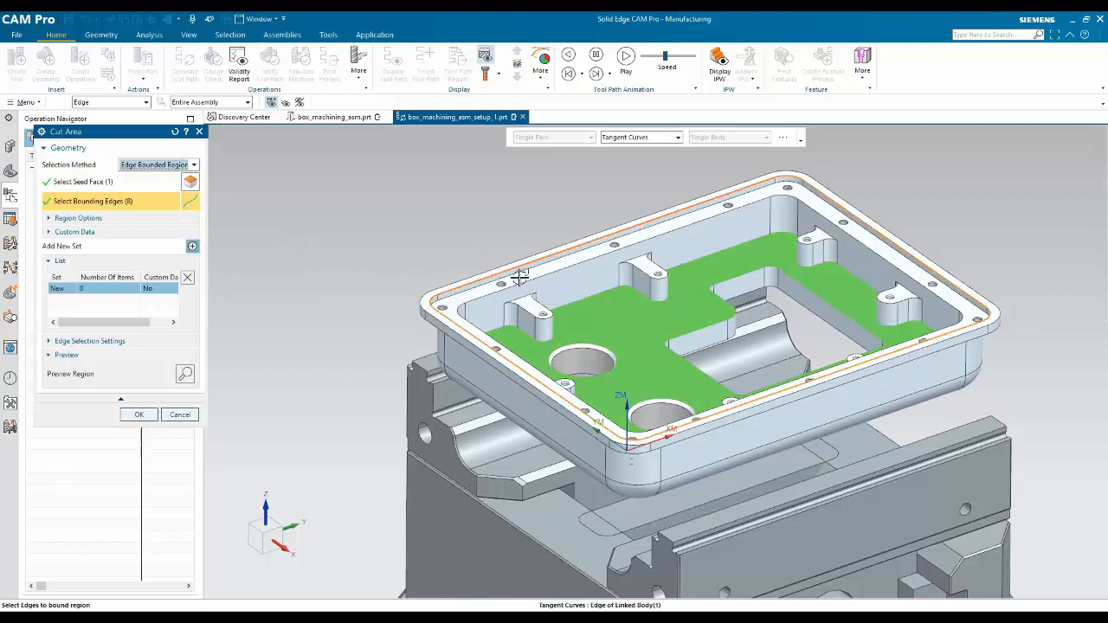
left_click(616, 350)
left_click(675, 351)
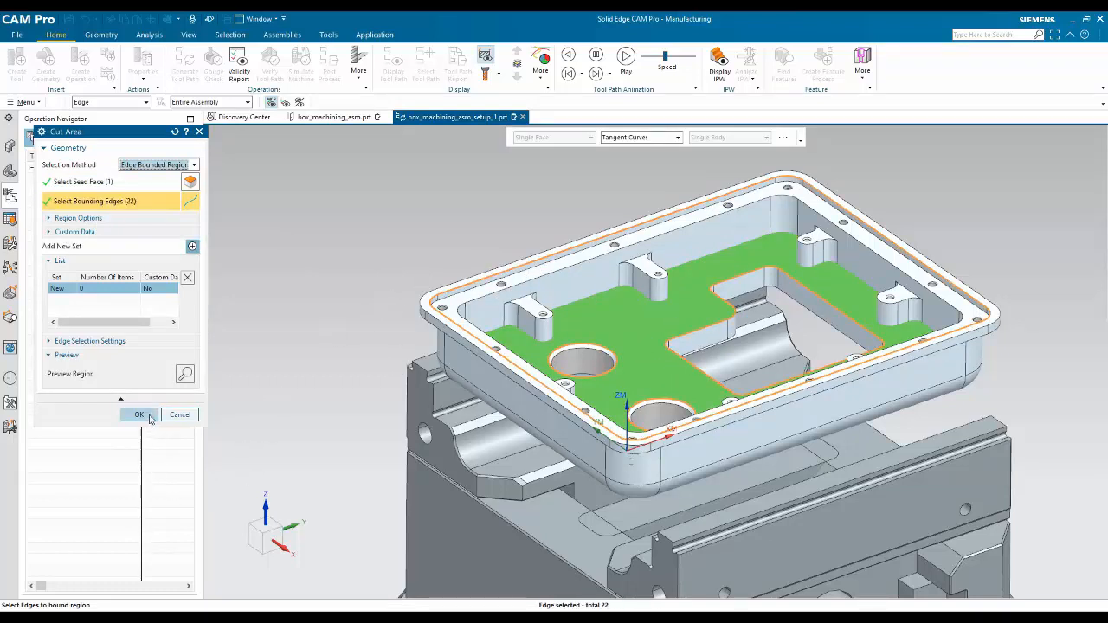
left_click(140, 414)
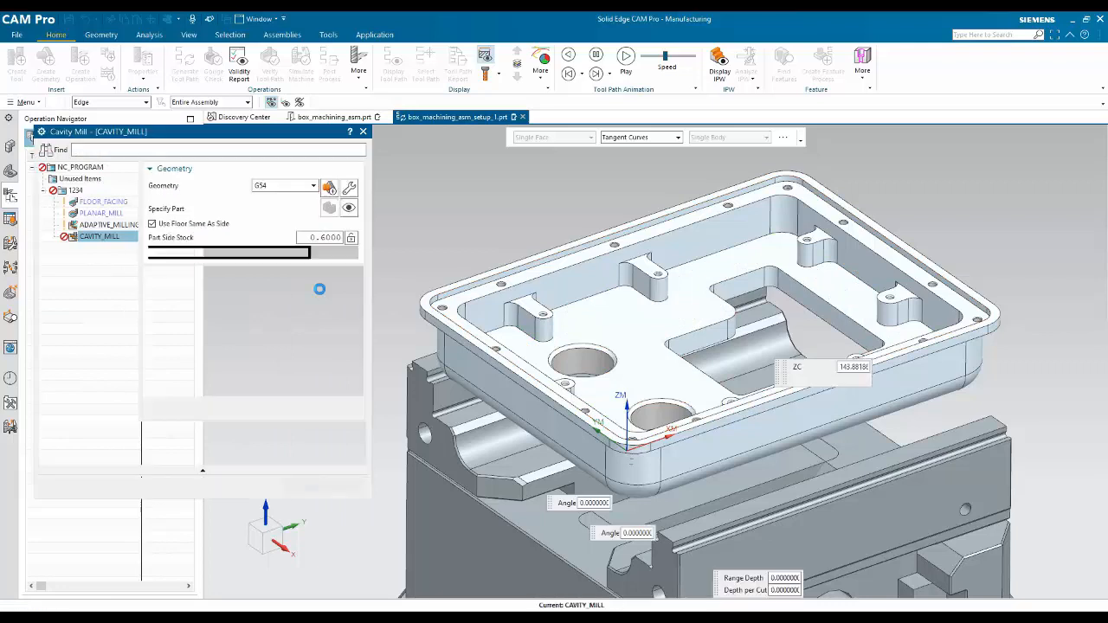
left_click(163, 448)
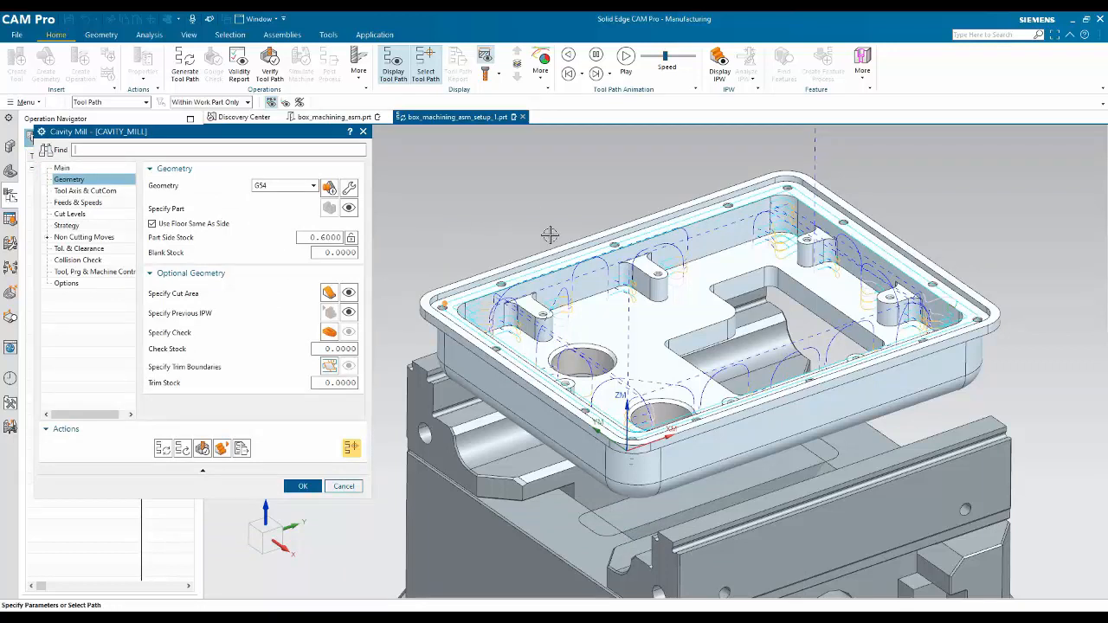
left_click(296, 485)
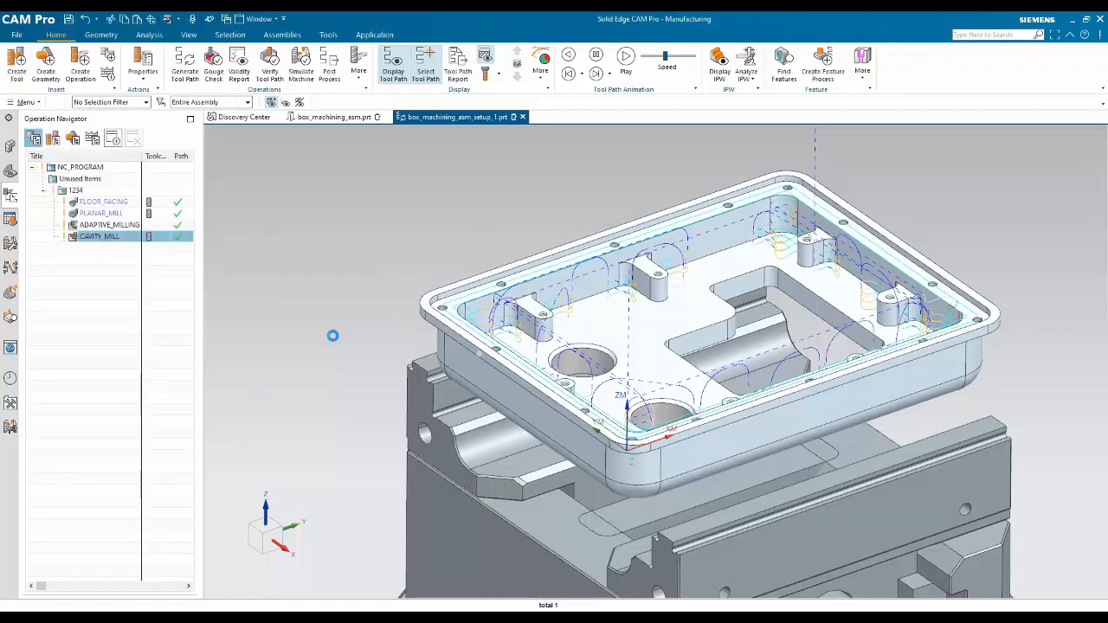
Step: Duplicate the CAVITY_MILL operation directly below the original in program 1234
right_click(78, 239)
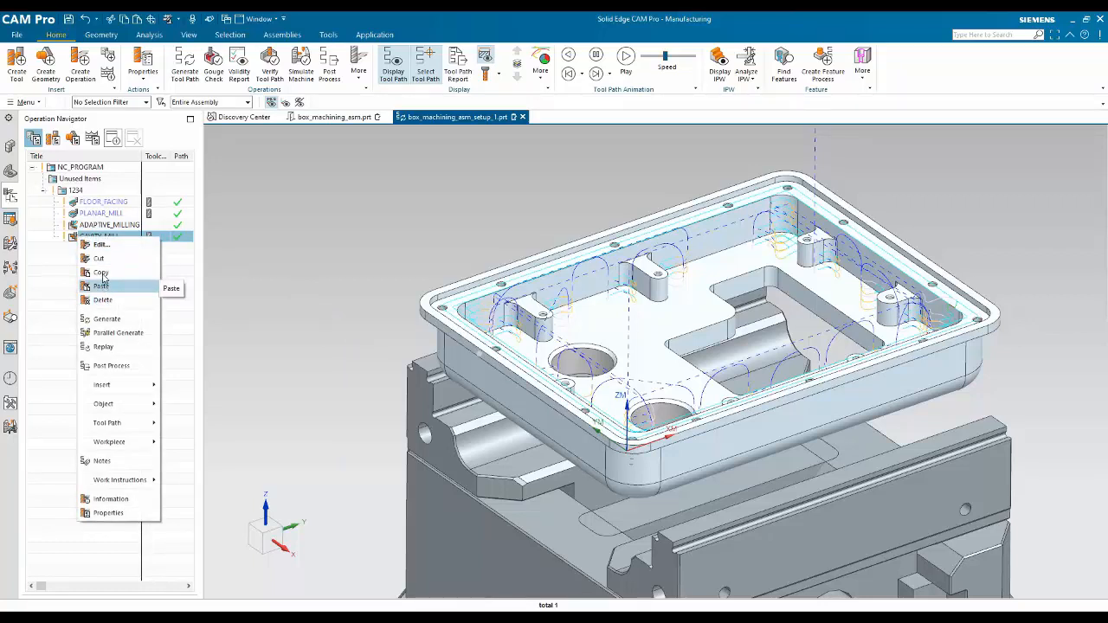
left_click(100, 274)
right_click(93, 242)
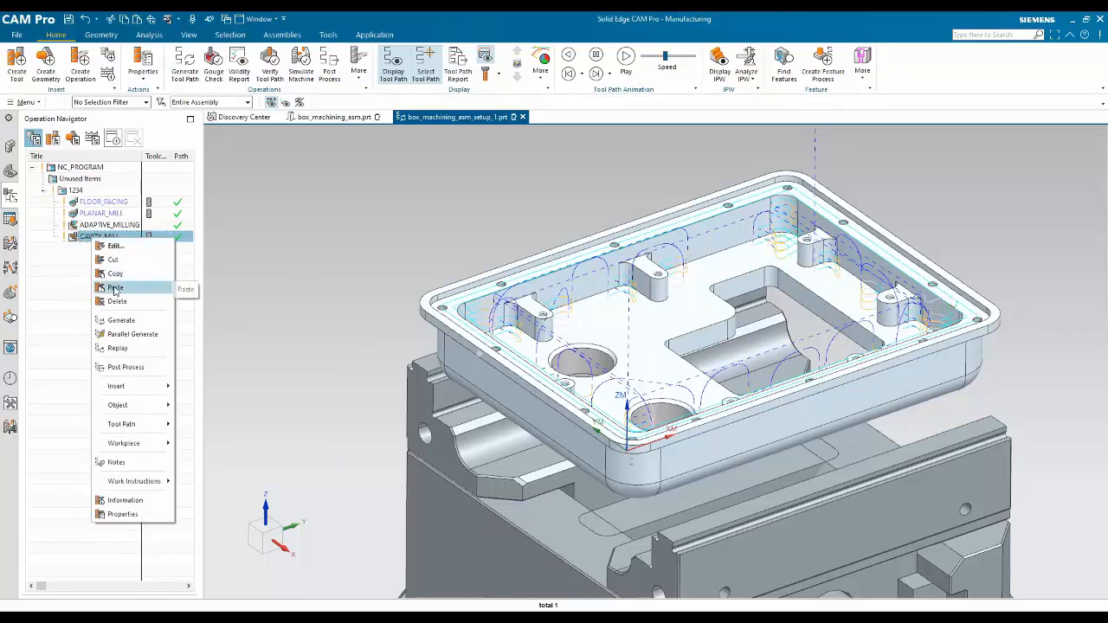
left_click(110, 286)
Step: Add finish passes to the copied cavity mill operation with a finish stepover of 0.5 mm
double_click(102, 248)
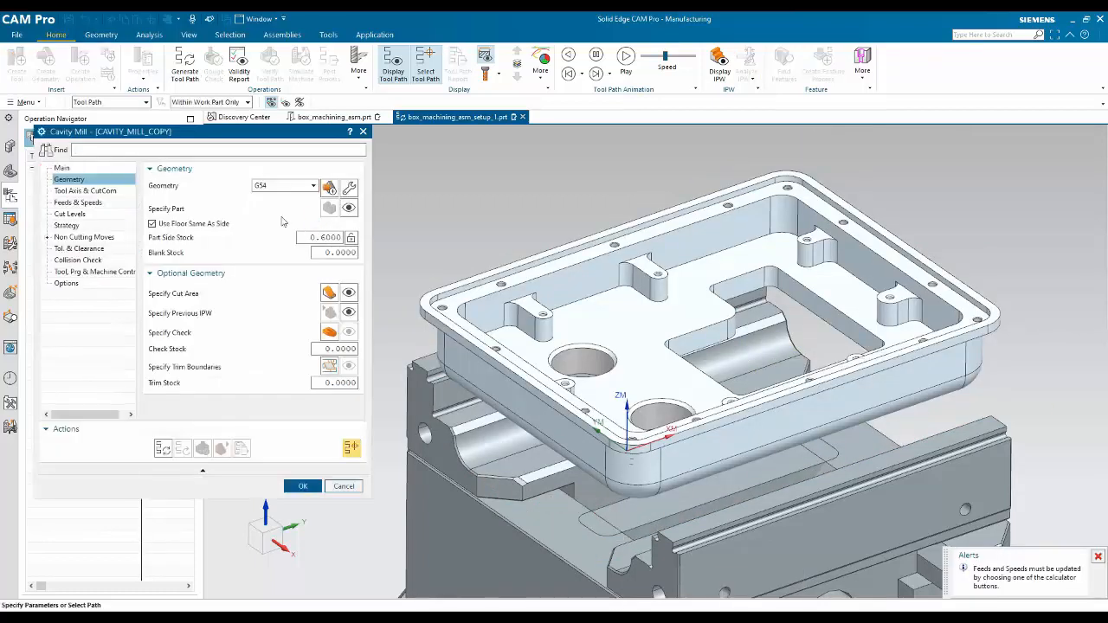
left_click(69, 225)
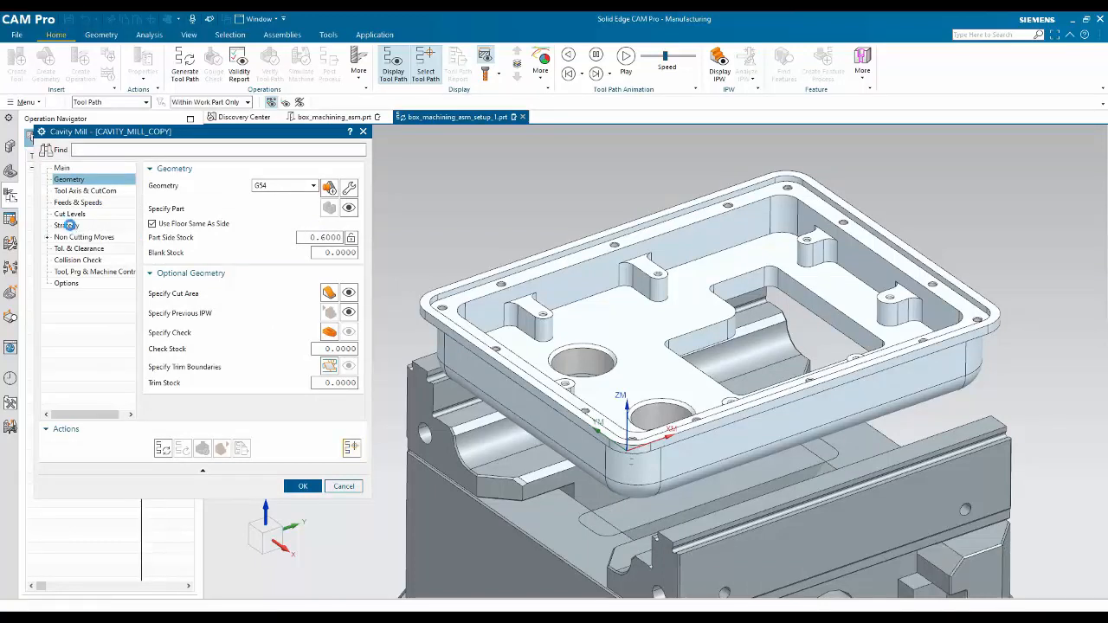
scroll(199, 270, "down", 2)
left_click(152, 369)
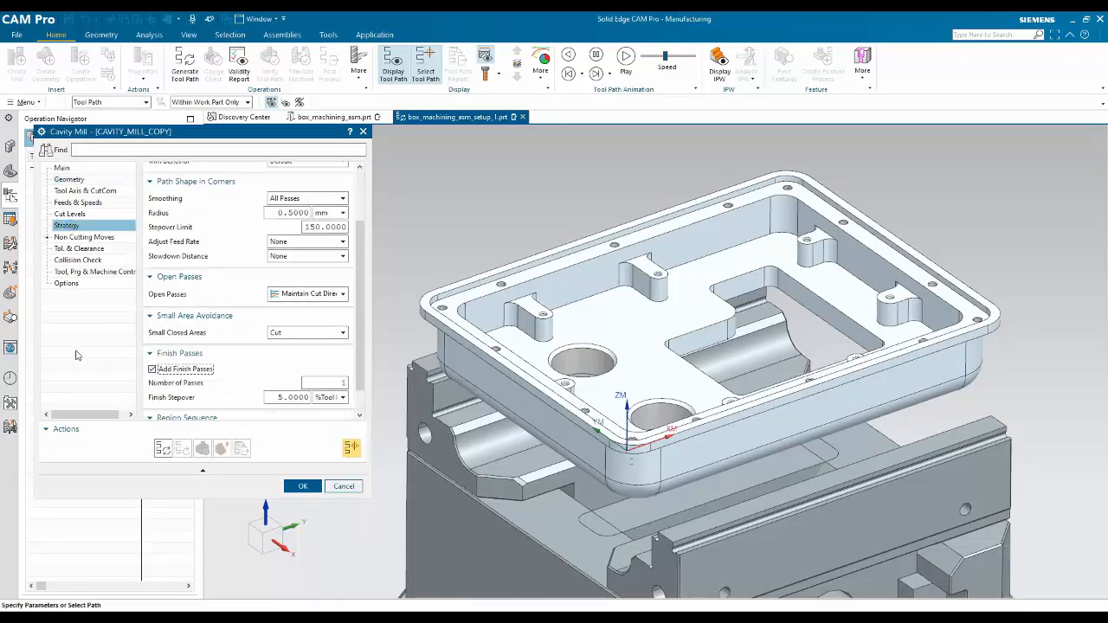
left_click(329, 398)
left_click(324, 416)
double_click(299, 397)
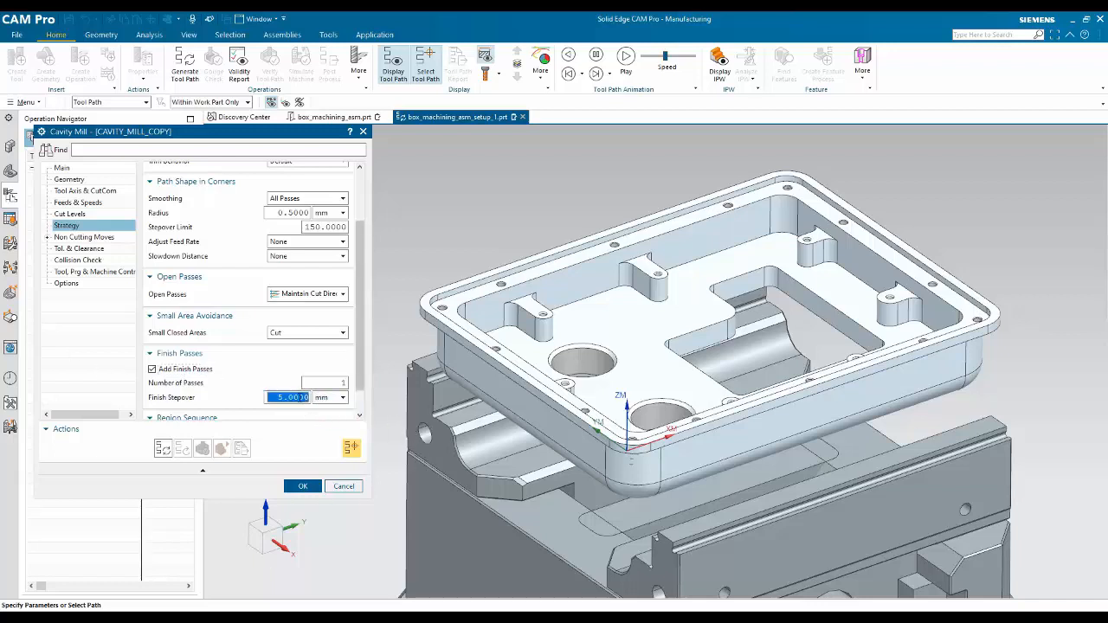
type(".5")
Step: Set the copied cavity mill's part side stock to 0, generate its tool path and accept the operation
left_click(68, 168)
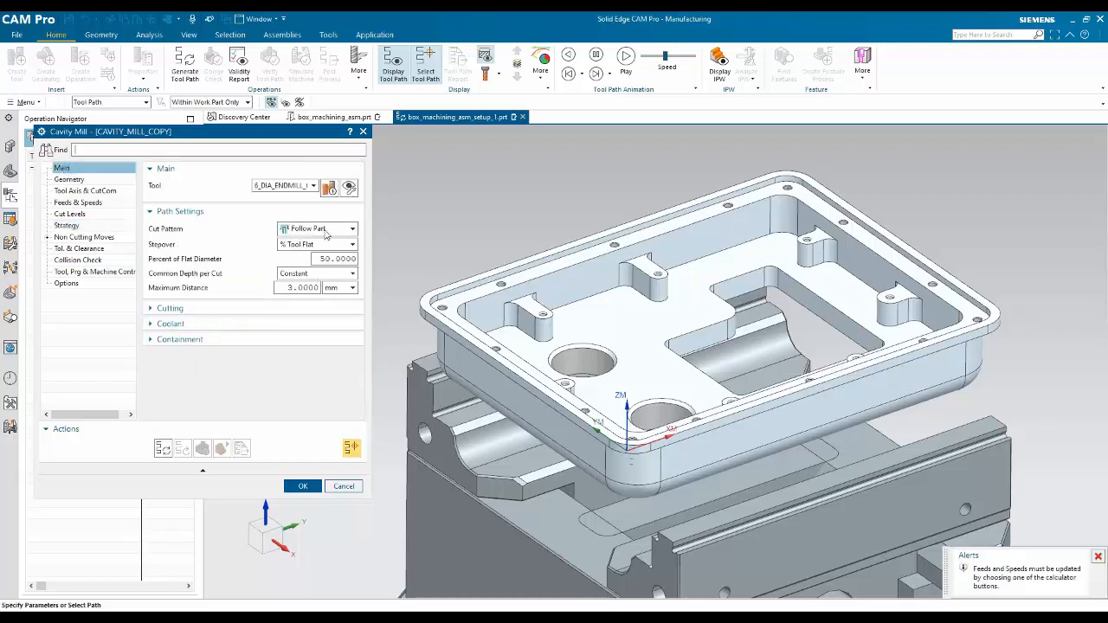
left_click(70, 179)
double_click(322, 237)
type("0")
left_click(162, 448)
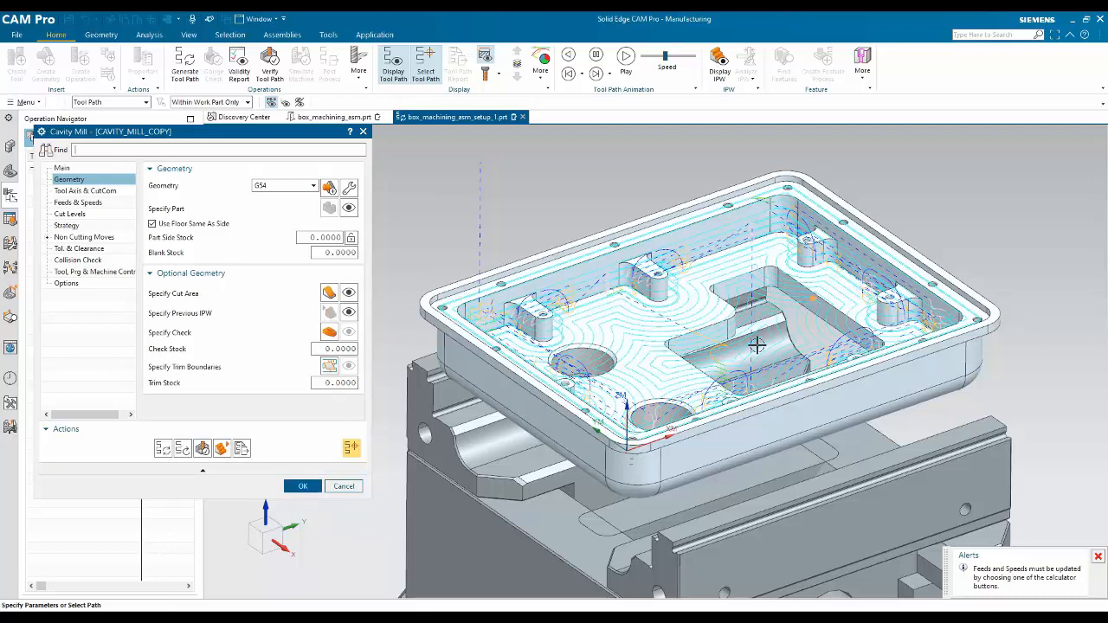
left_click(302, 486)
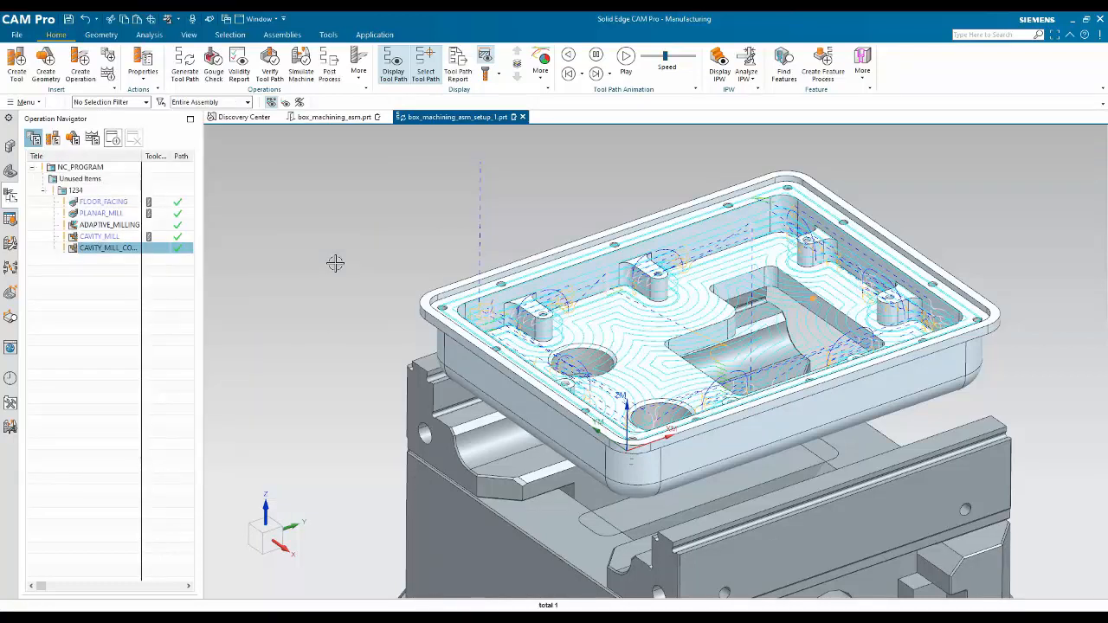
Step: Create a mill_planar Planar Mill operation in program 1234 using the 6_DIA_ENDMILL tool and G54 geometry
left_click(80, 65)
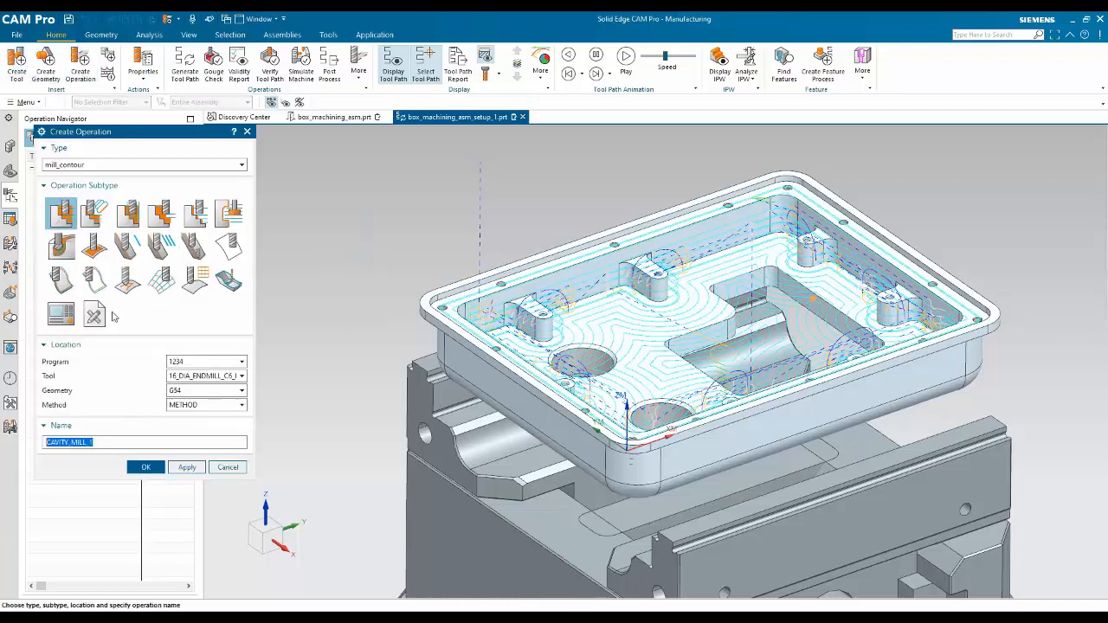
left_click(93, 165)
left_click(117, 184)
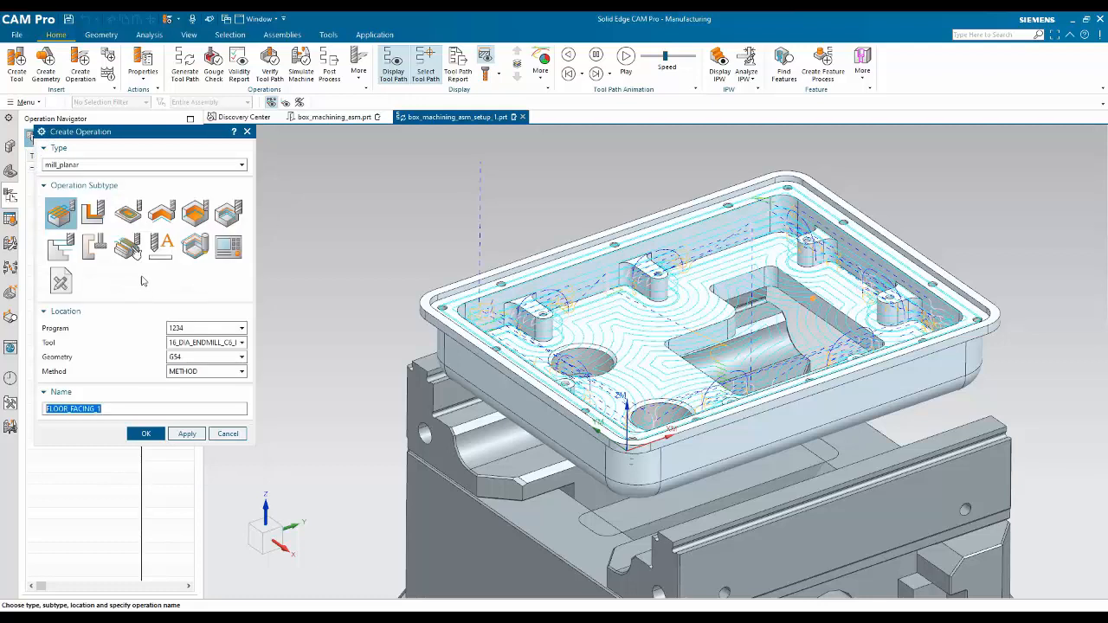
left_click(62, 248)
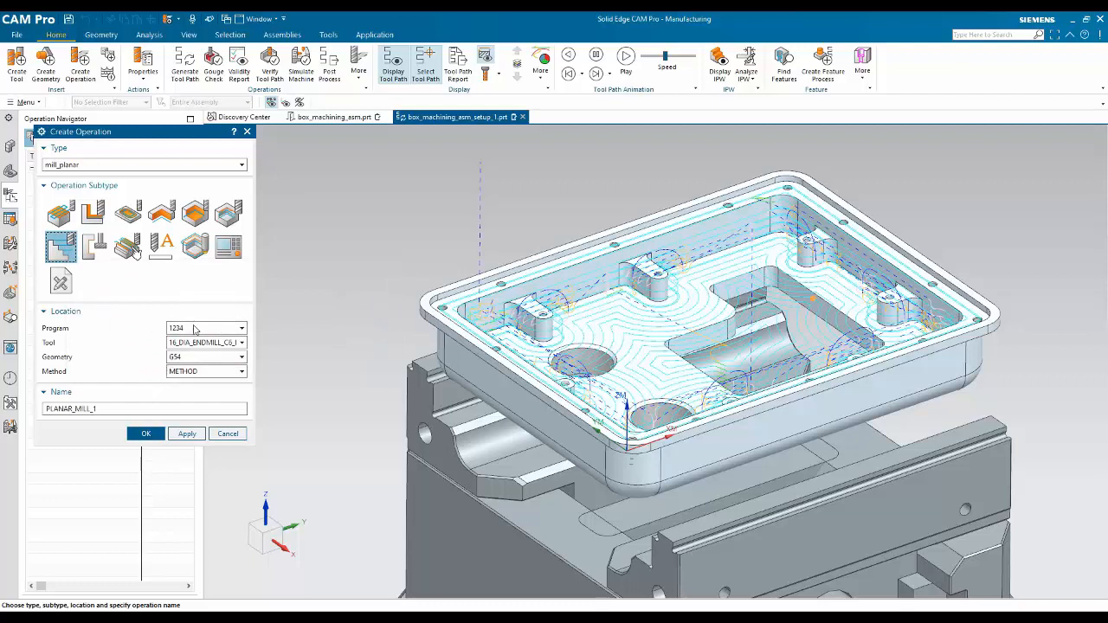
left_click(199, 343)
left_click(192, 397)
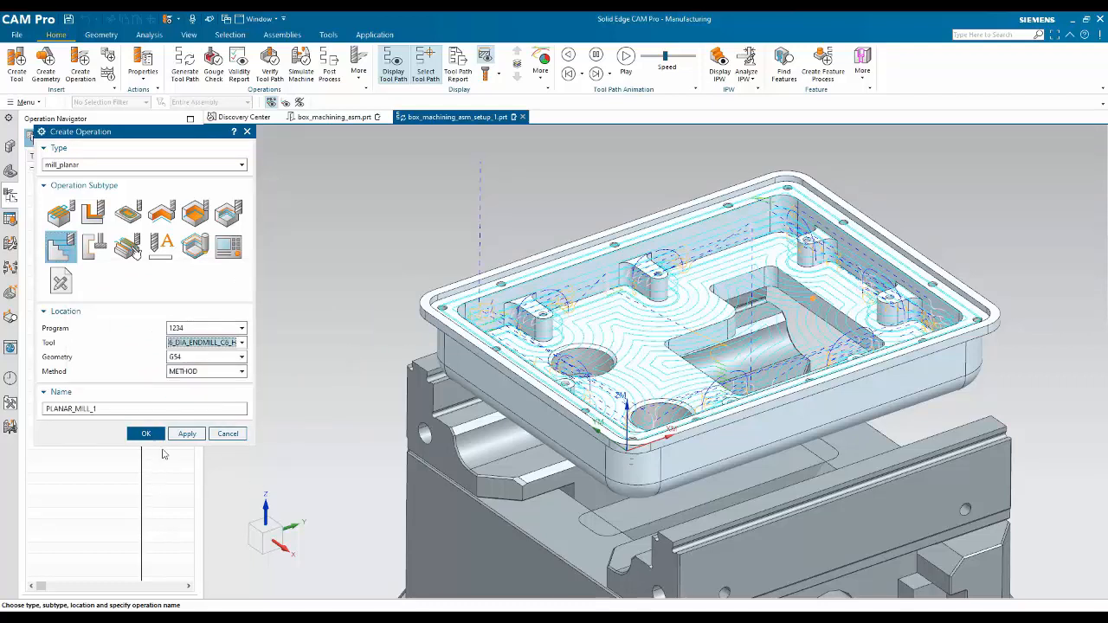
left_click(145, 434)
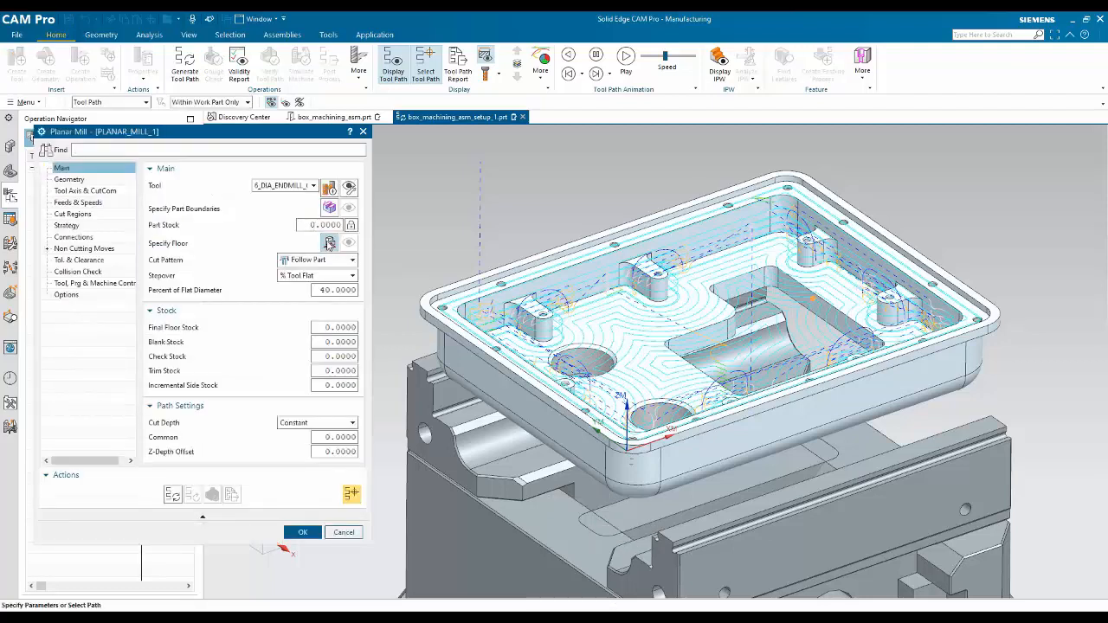
Step: Specify the new planar mill's floor plane at the bottom of the large opening in the box floor
left_click(327, 241)
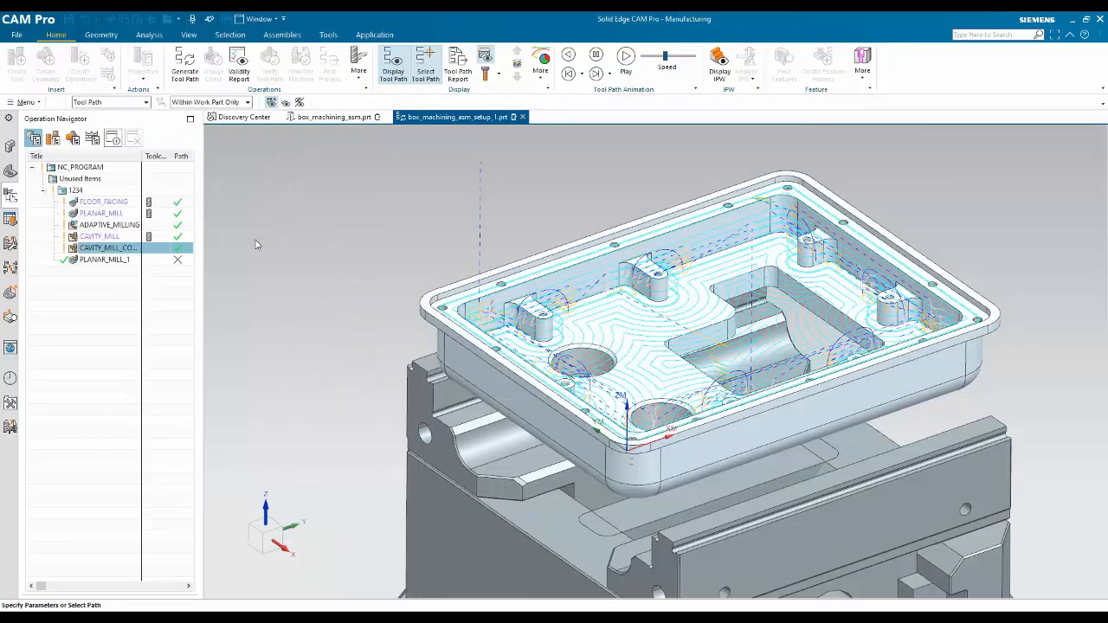
left_click(737, 266)
scroll(778, 273, "up", 5)
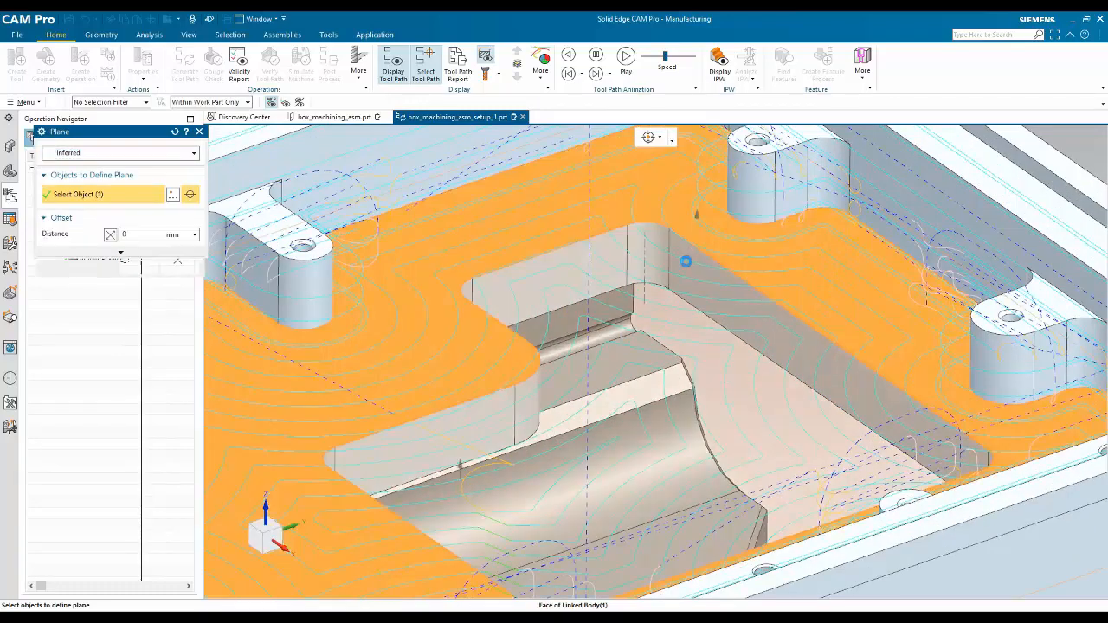
left_click(693, 228)
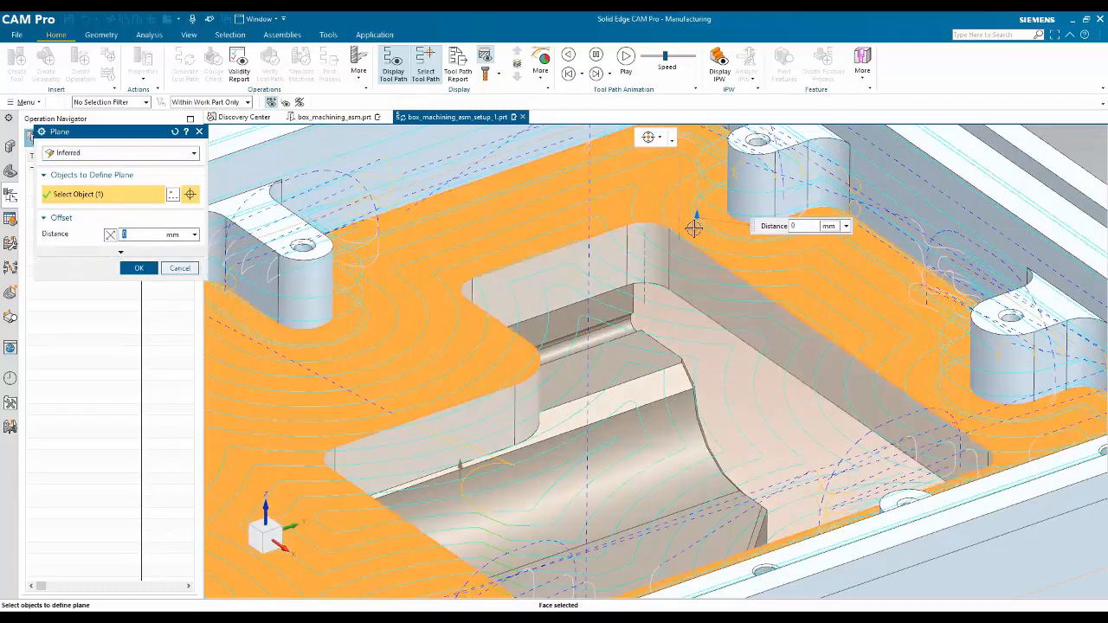
left_click(669, 289)
left_click(138, 245)
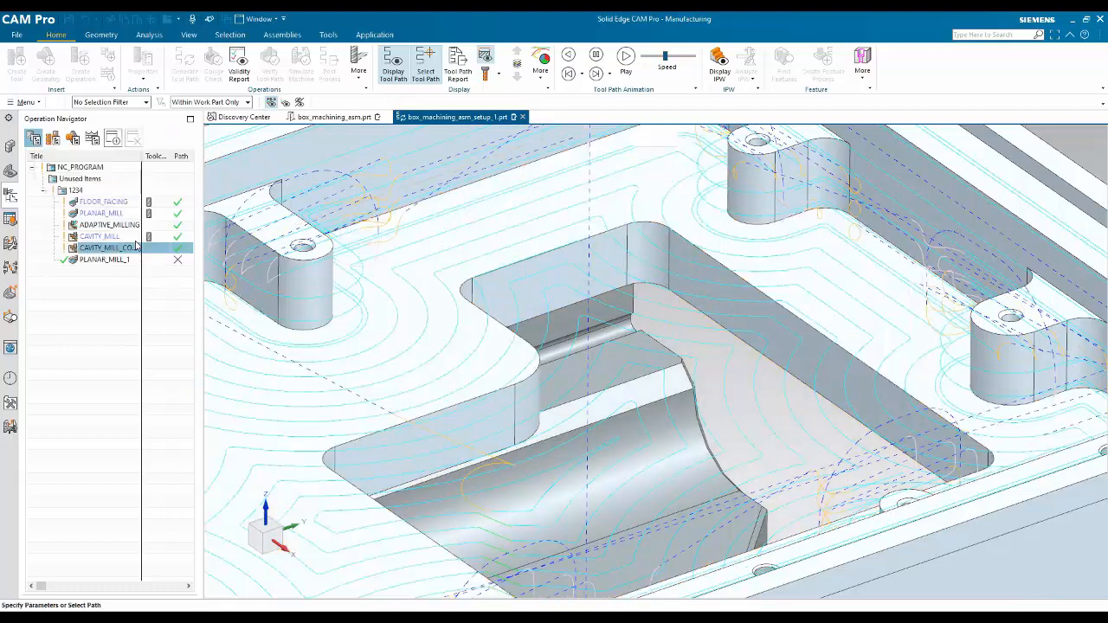
Step: Define a closed part boundary from the tangent curves around the large opening's upper edge, with the tool side set to Inside
left_click(333, 209)
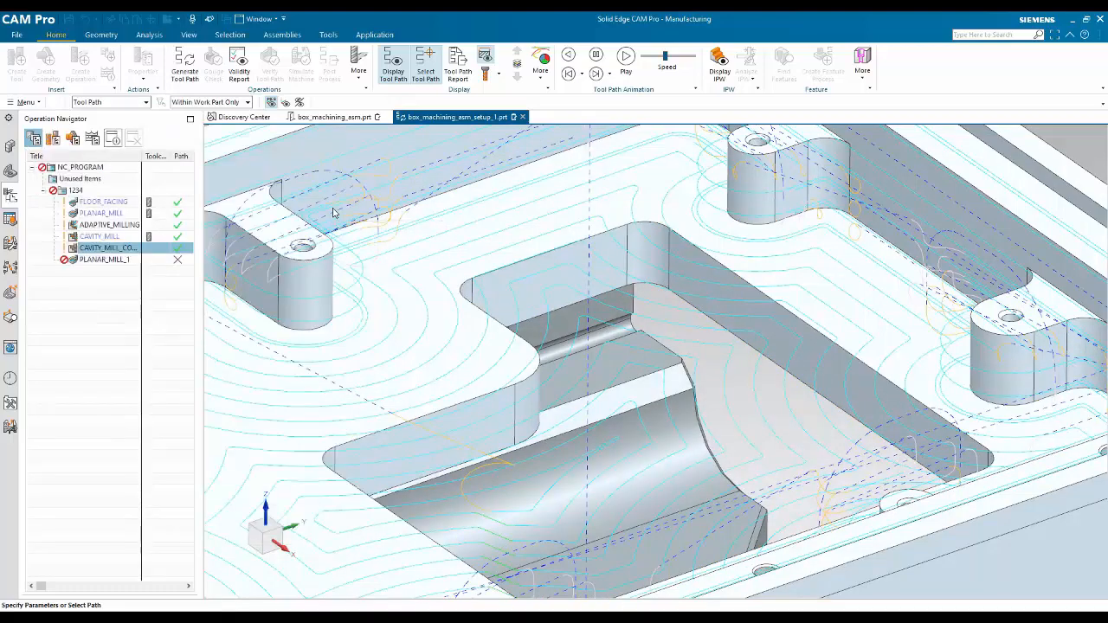
left_click(143, 165)
left_click(140, 191)
left_click(687, 139)
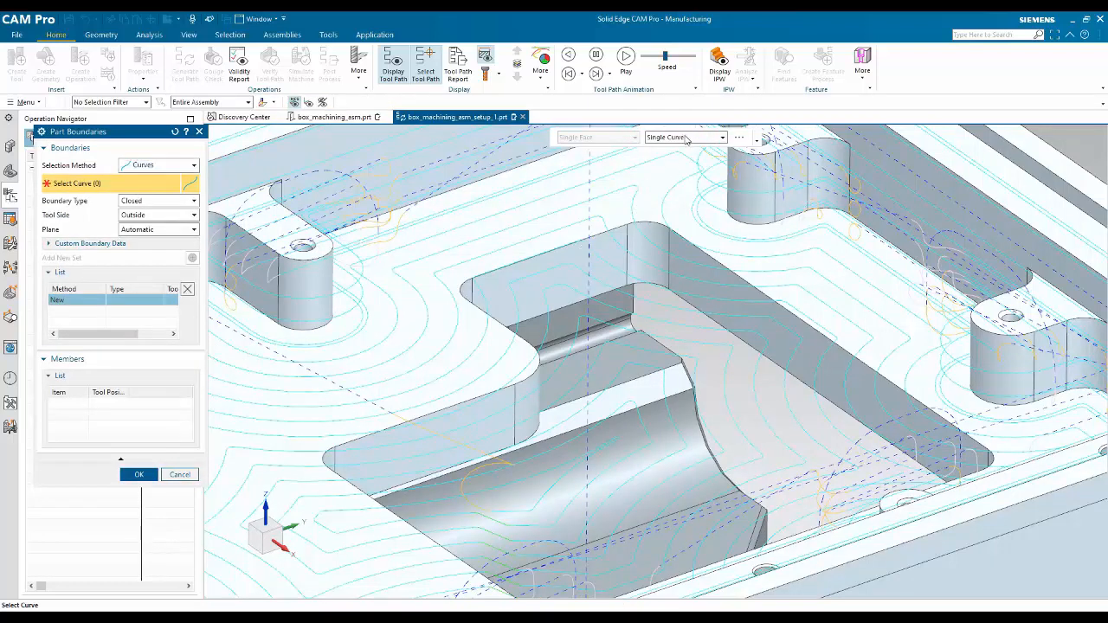
left_click(671, 163)
left_click(753, 287)
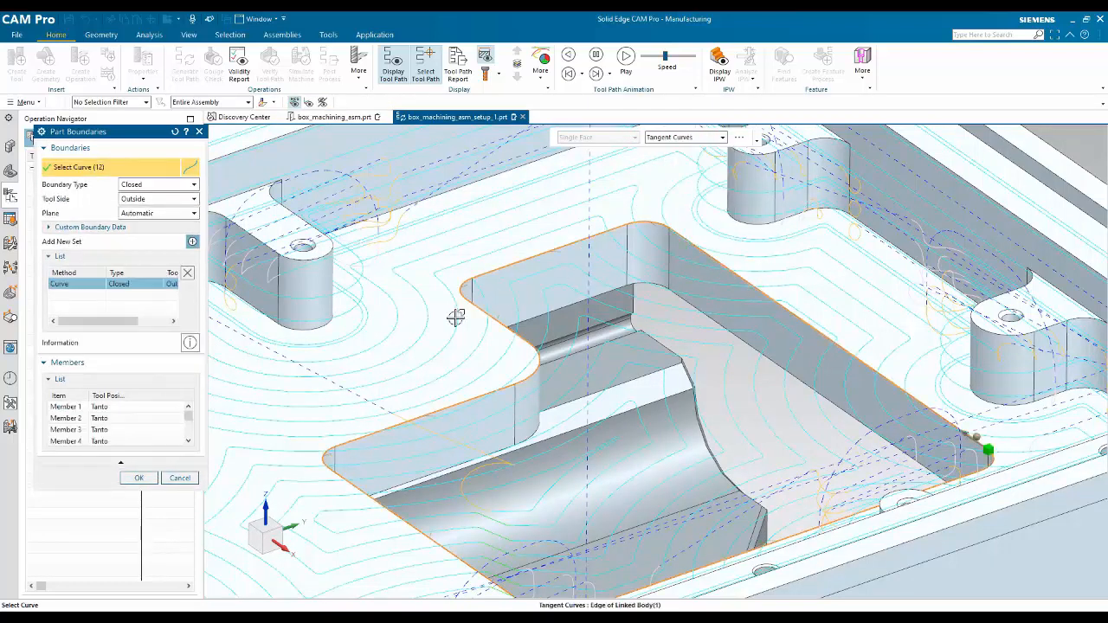
left_click(136, 200)
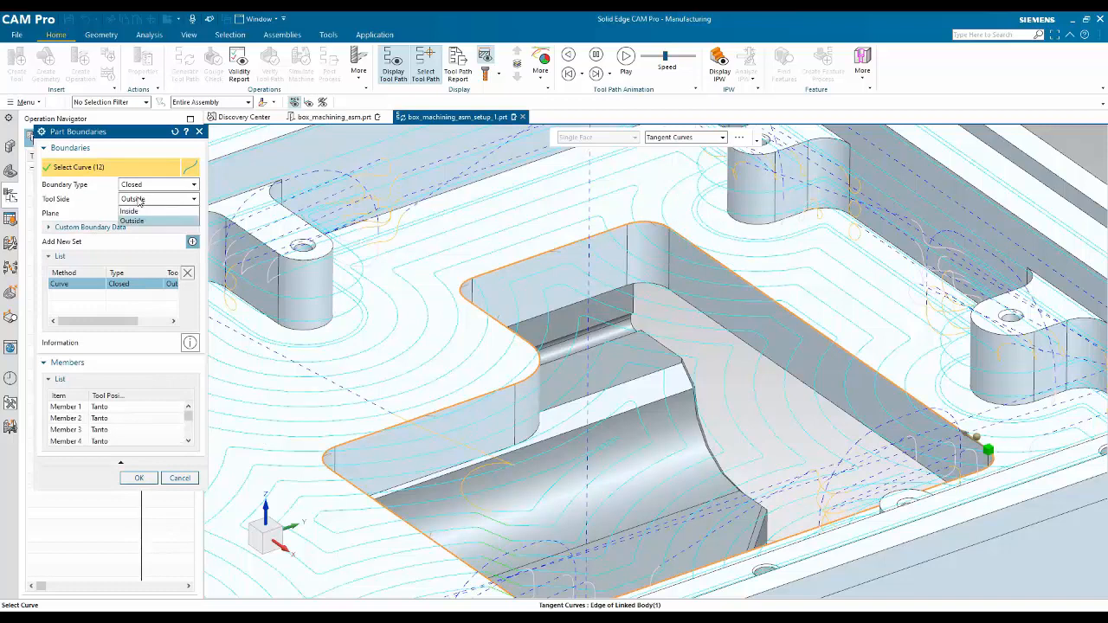
left_click(138, 221)
left_click(139, 479)
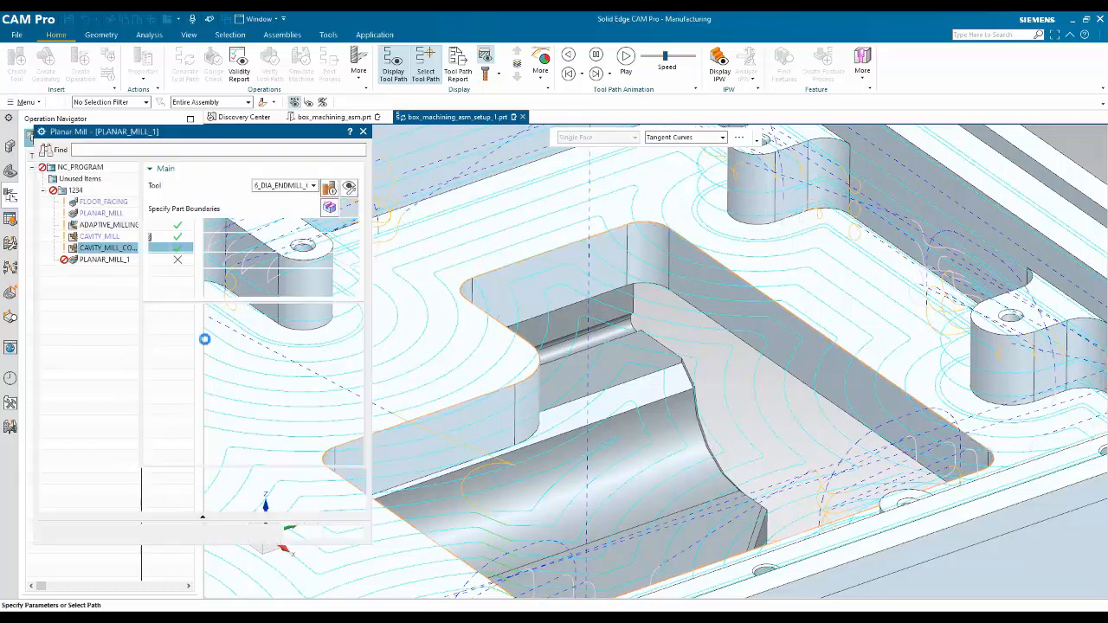
Step: Set the planar mill's cut pattern to Adaptive Milling, generate the tool path and accept the operation
left_click(308, 263)
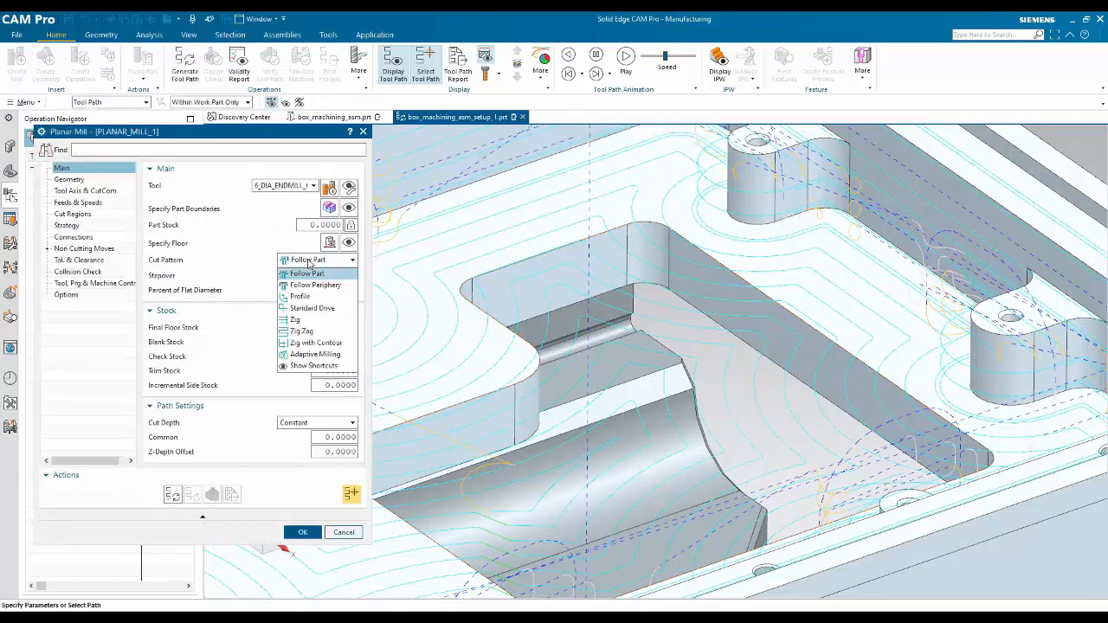
left_click(304, 355)
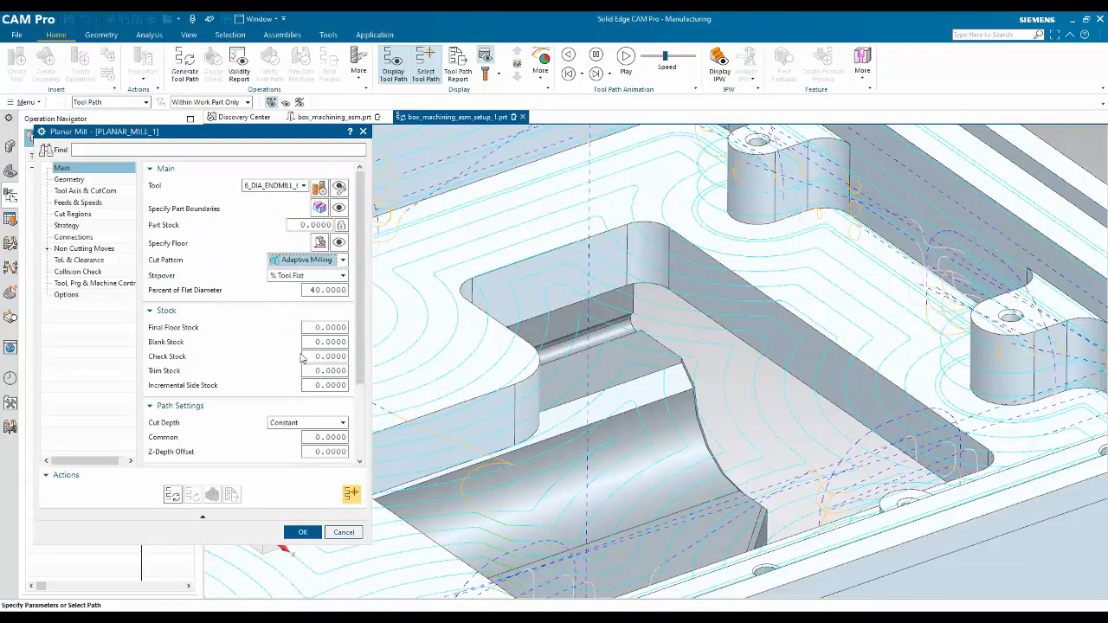
left_click(172, 496)
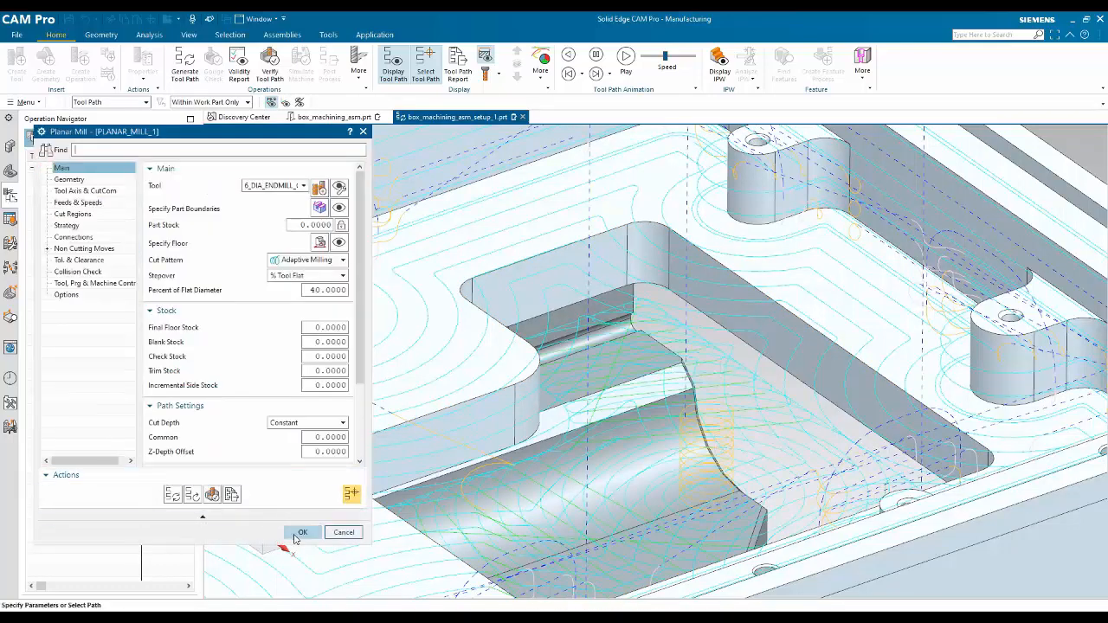
left_click(294, 531)
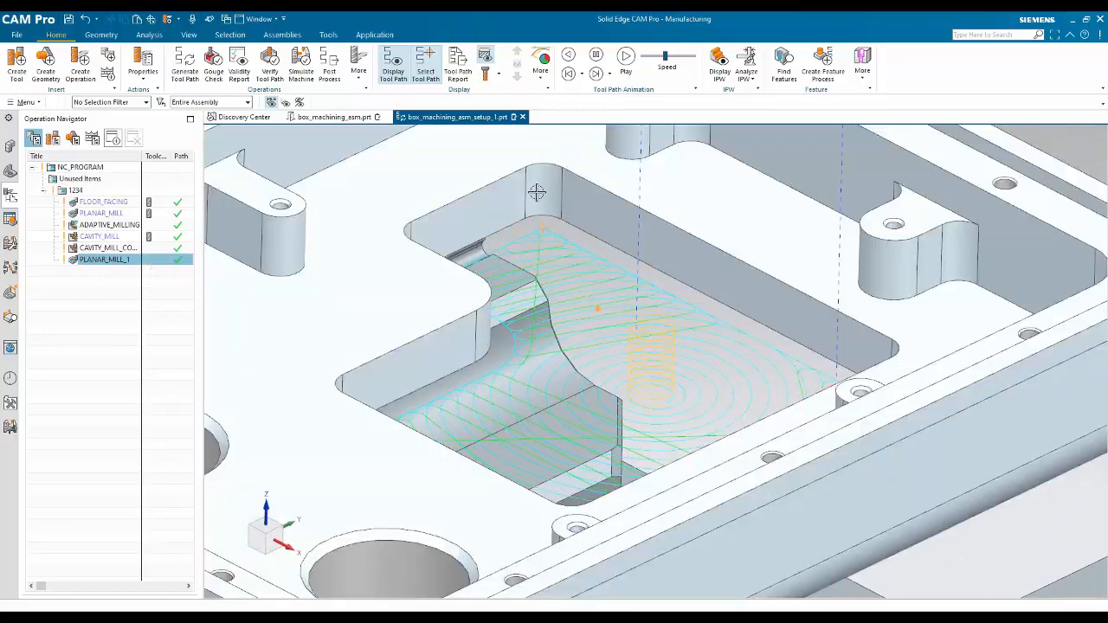
Step: Find features on the workpiece using Parametric Recognition limited to the STEPS category, and accept the recognized features
middle_click_drag(674, 351, 677, 362)
middle_click_drag(678, 360, 650, 389)
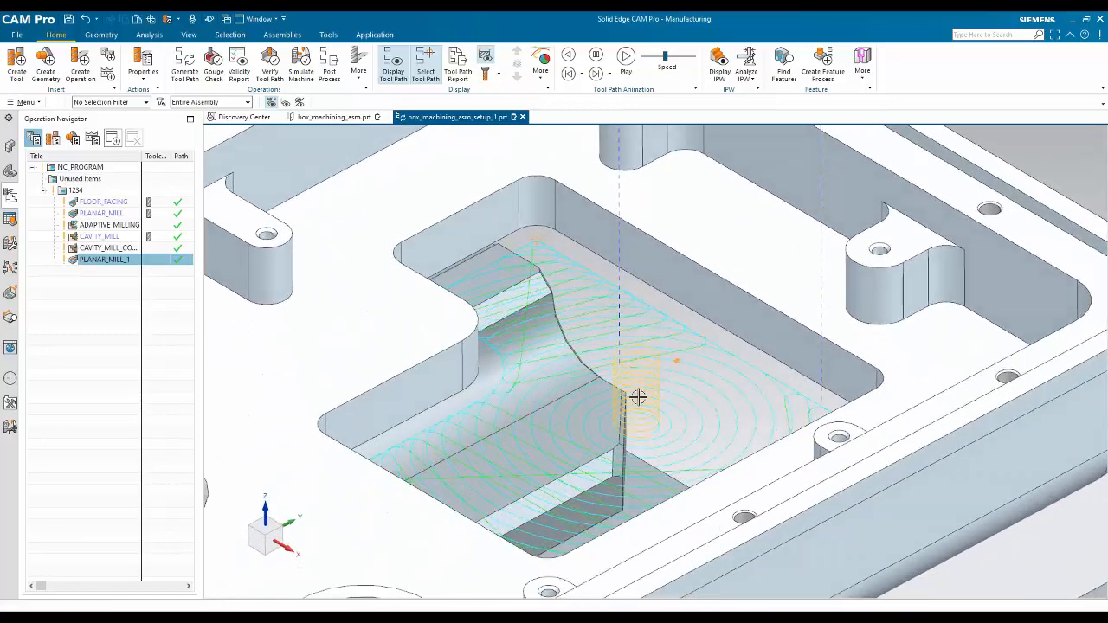
scroll(578, 378, "down", 3)
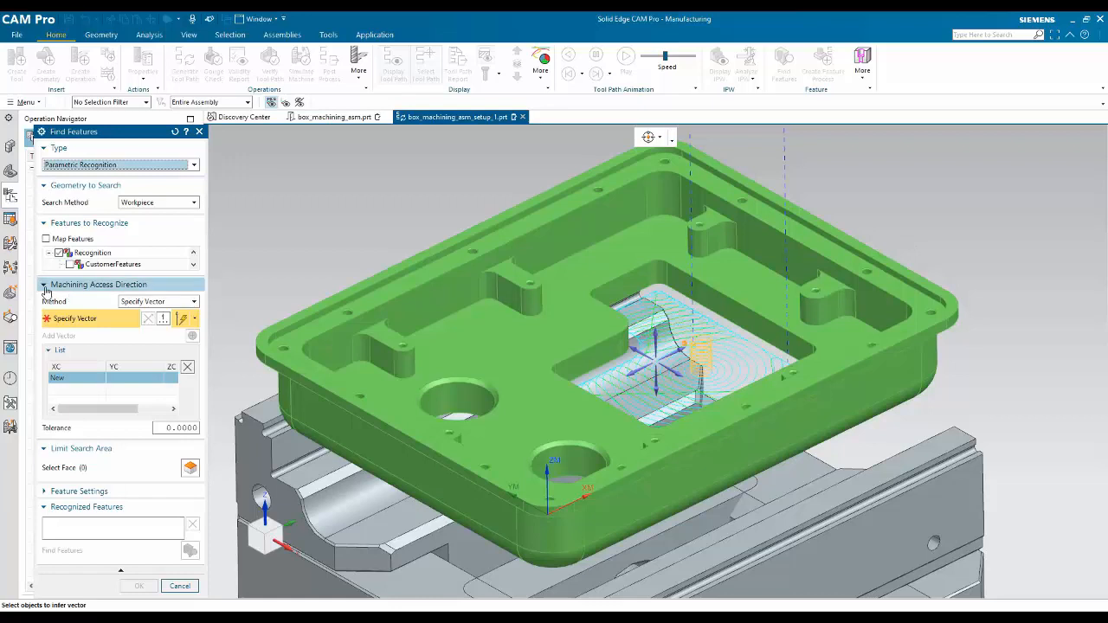
left_click(95, 284)
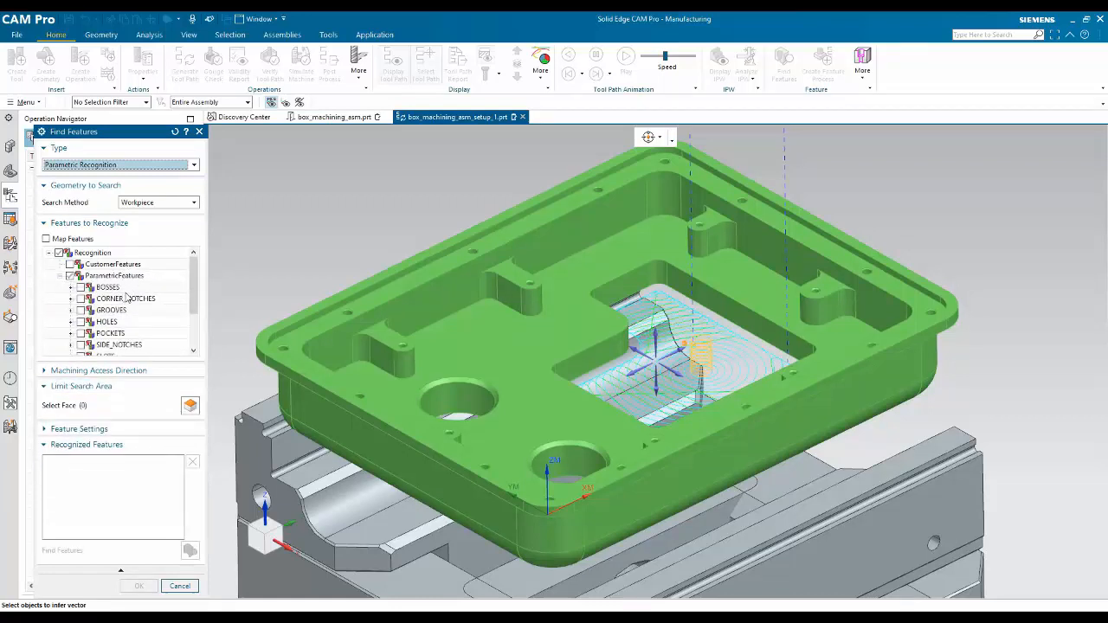
scroll(127, 299, "down", 1)
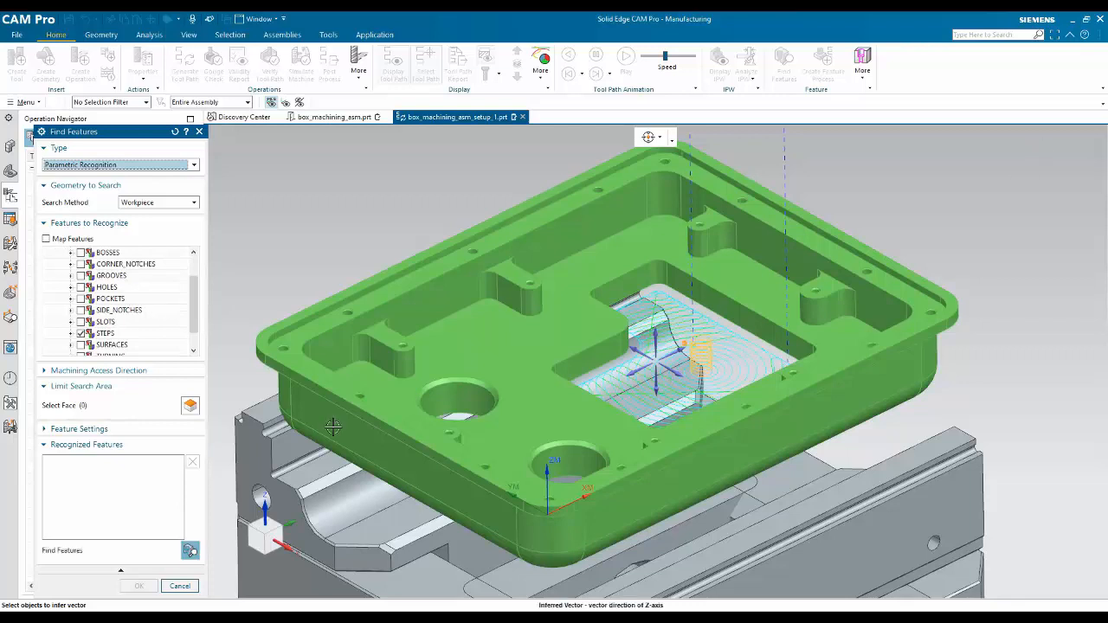
left_click(190, 550)
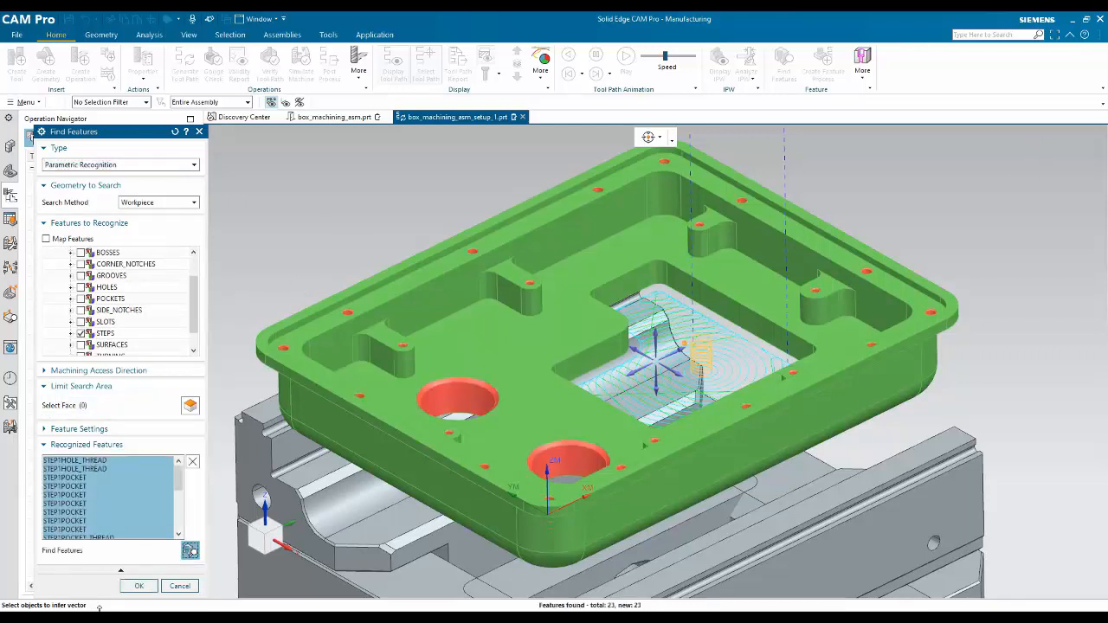
left_click(143, 589)
Step: Select all recognized hole and pocket features under box_machining_asm_setup_1 and create a Rule Based feature process with the MillDrill library
left_click(11, 219)
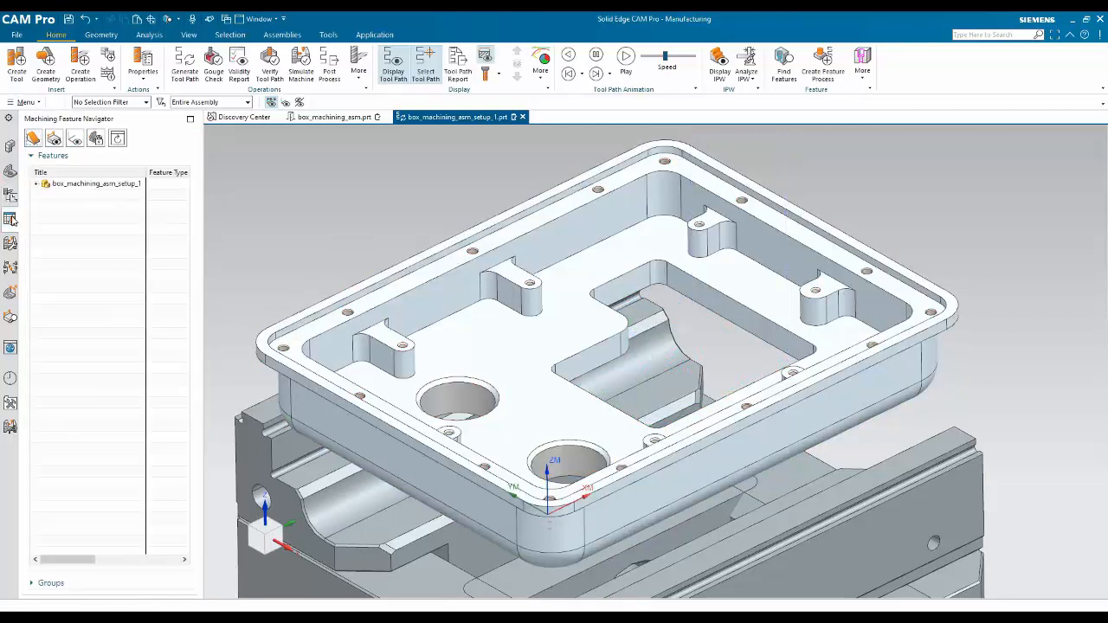
left_click(36, 184)
mouse_move(115, 385)
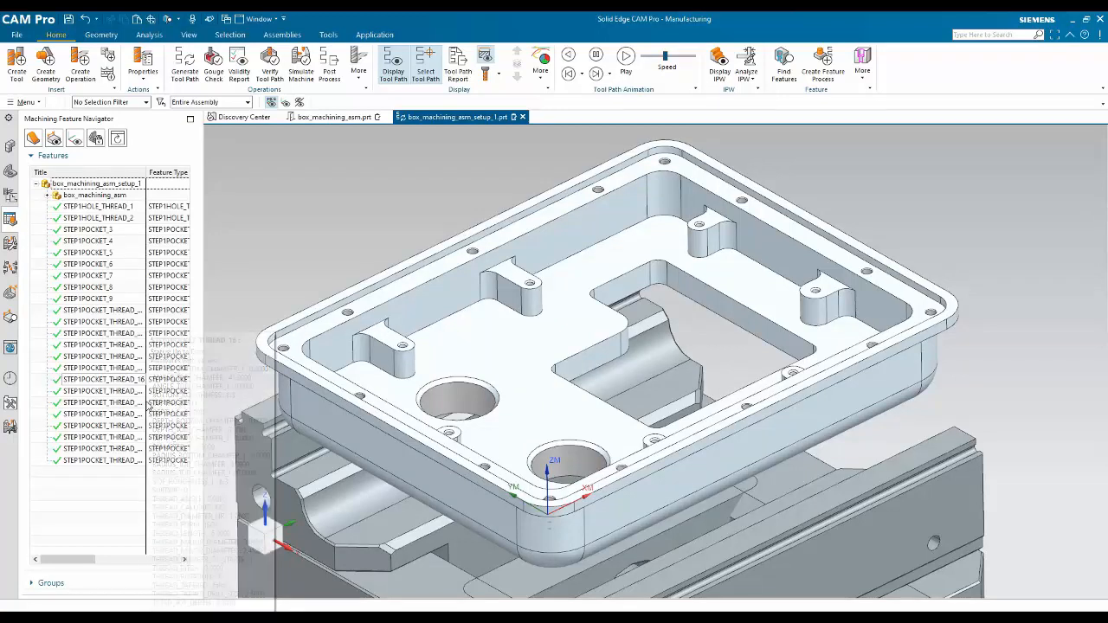
mouse_move(95, 223)
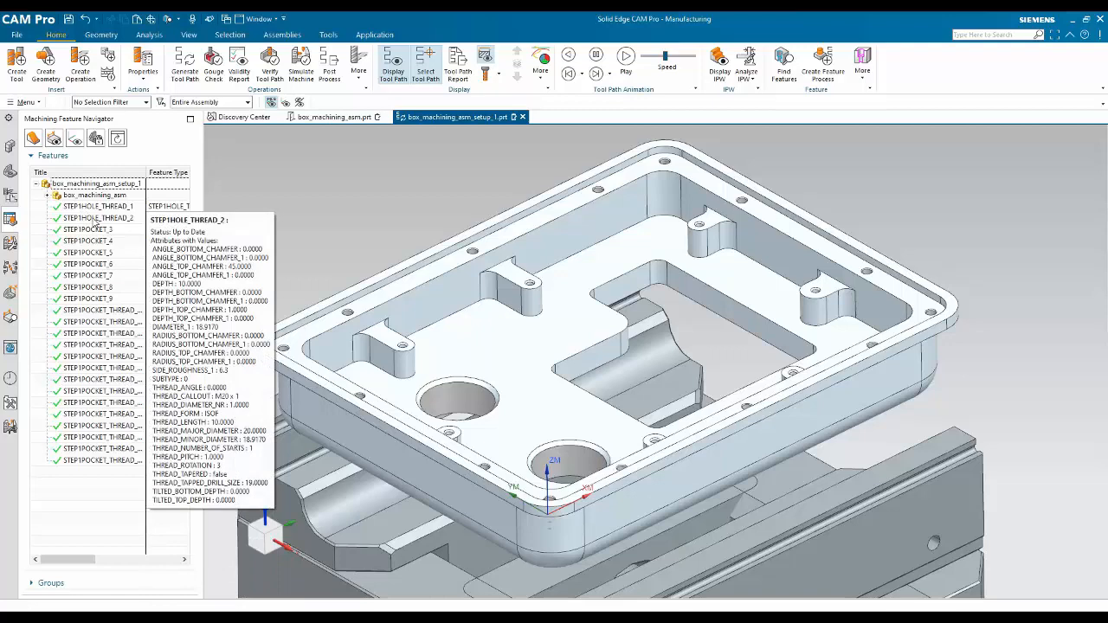
left_click(94, 207)
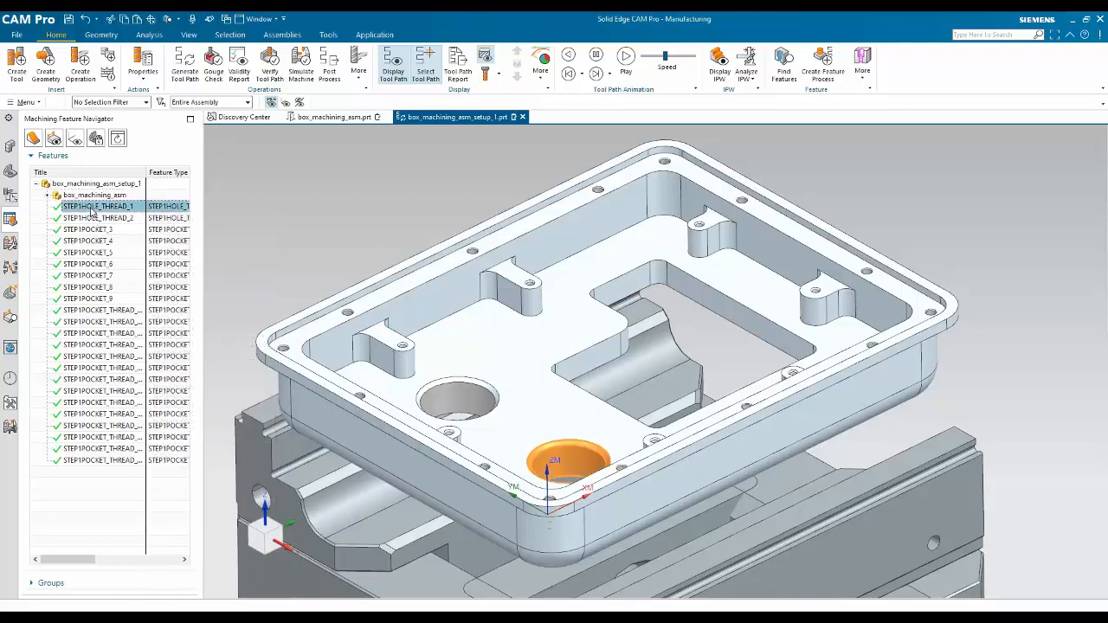
left_click(101, 460, "shift")
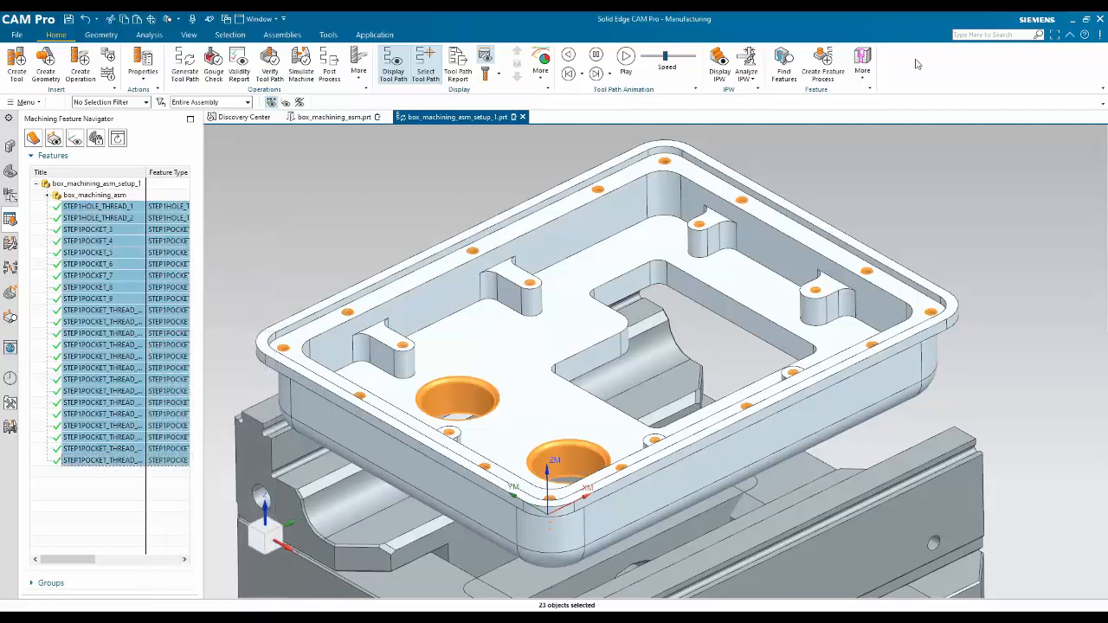
left_click(822, 65)
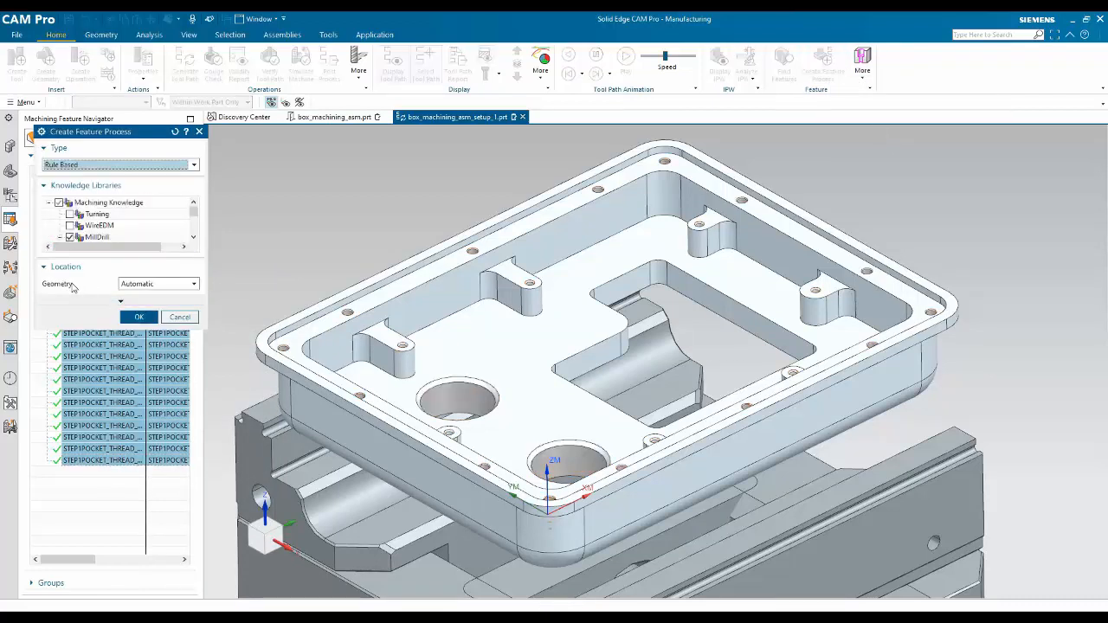
left_click(138, 317)
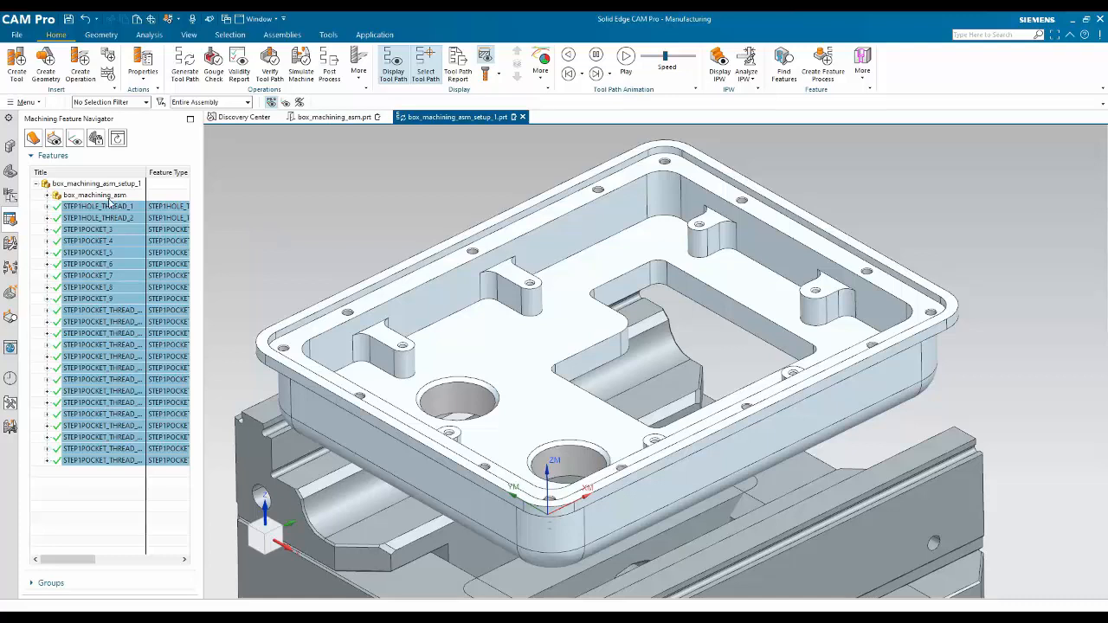
Step: Examine the operations in the CENTER, DRILL, COUNTERSINK, MILL_FINISH and TAP groups of program 1234 and the holes they cover
left_click(10, 194)
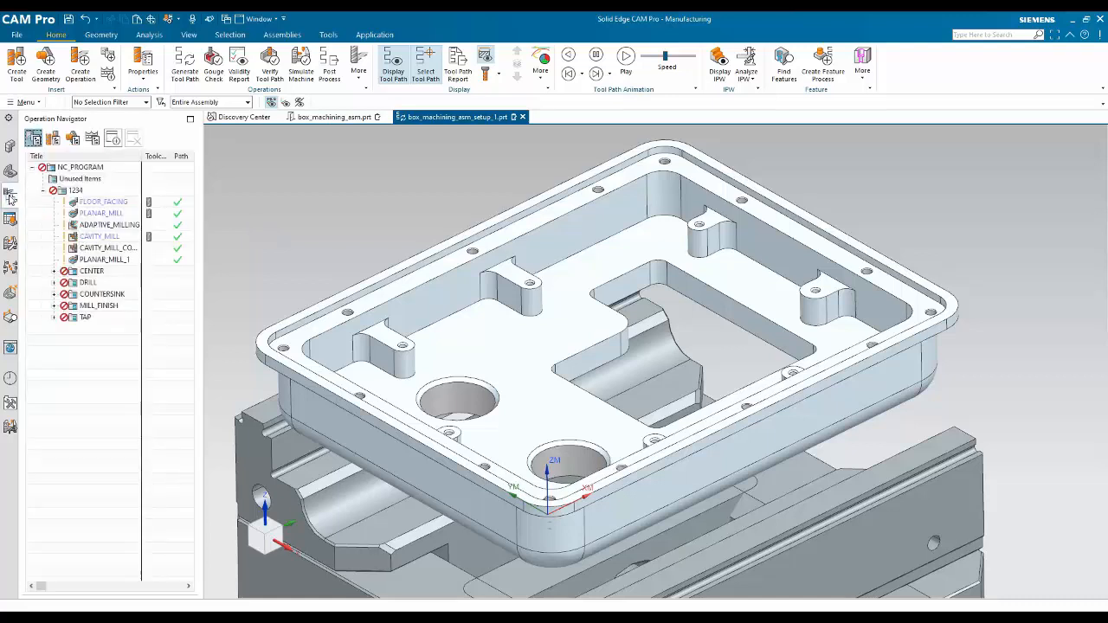
left_click(54, 271)
left_click(111, 295)
left_click(54, 317)
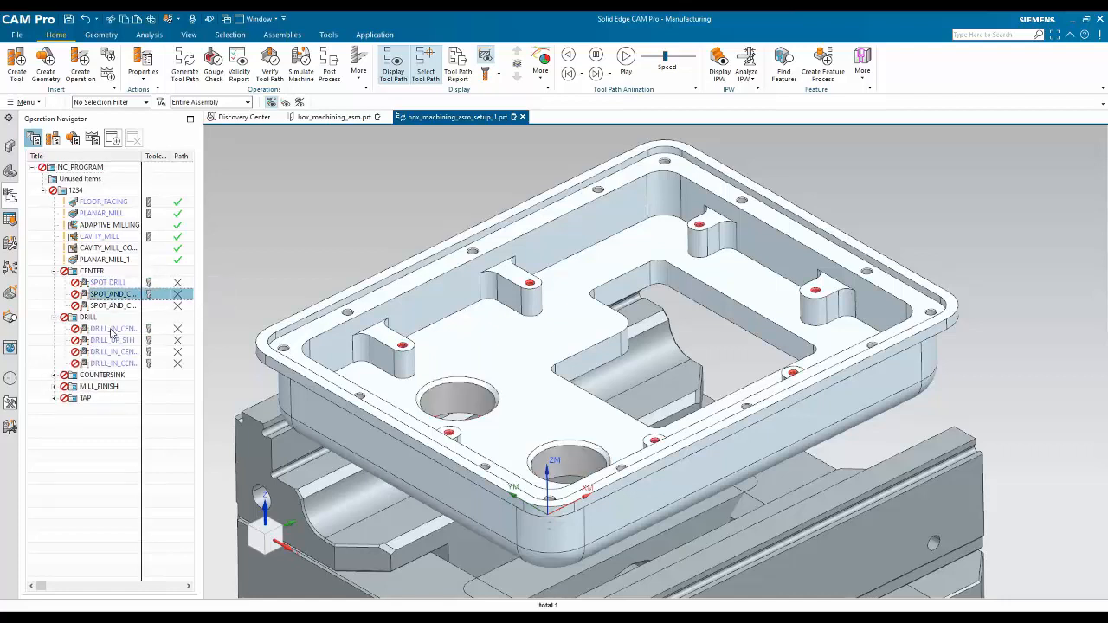
left_click(54, 375)
left_click(111, 386)
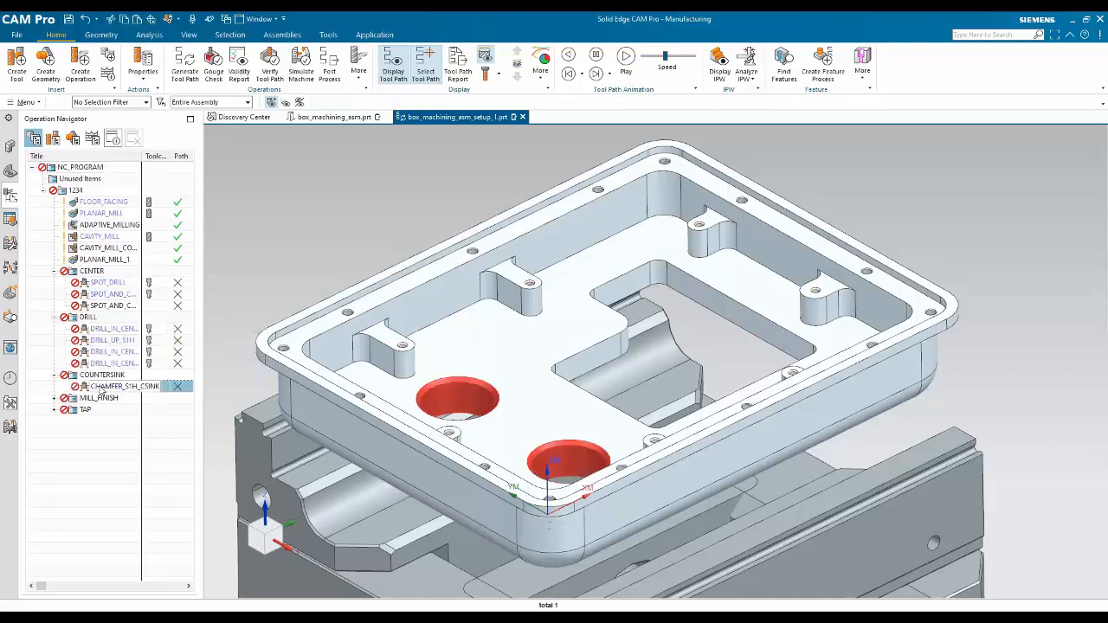
left_click(55, 398)
left_click(110, 410)
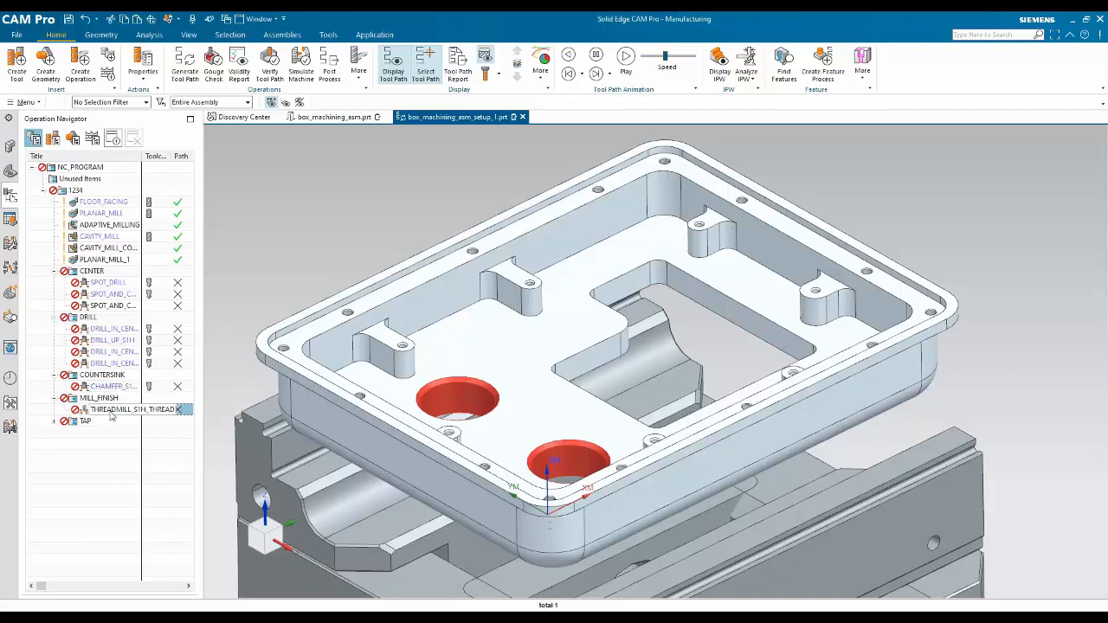
left_click(54, 421)
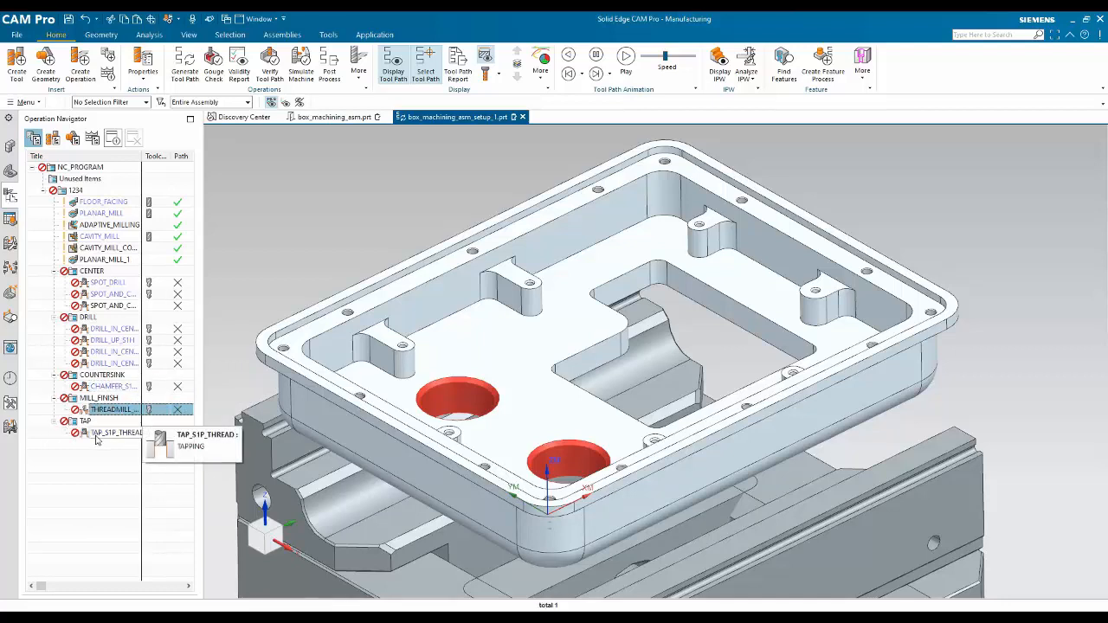
left_click(108, 285)
right_click(107, 285)
key("Escape")
Step: Generate the tool path for SPOT_AND_CHAMFER_1 in the CENTER group, review the warnings listing and close it
left_click(100, 305)
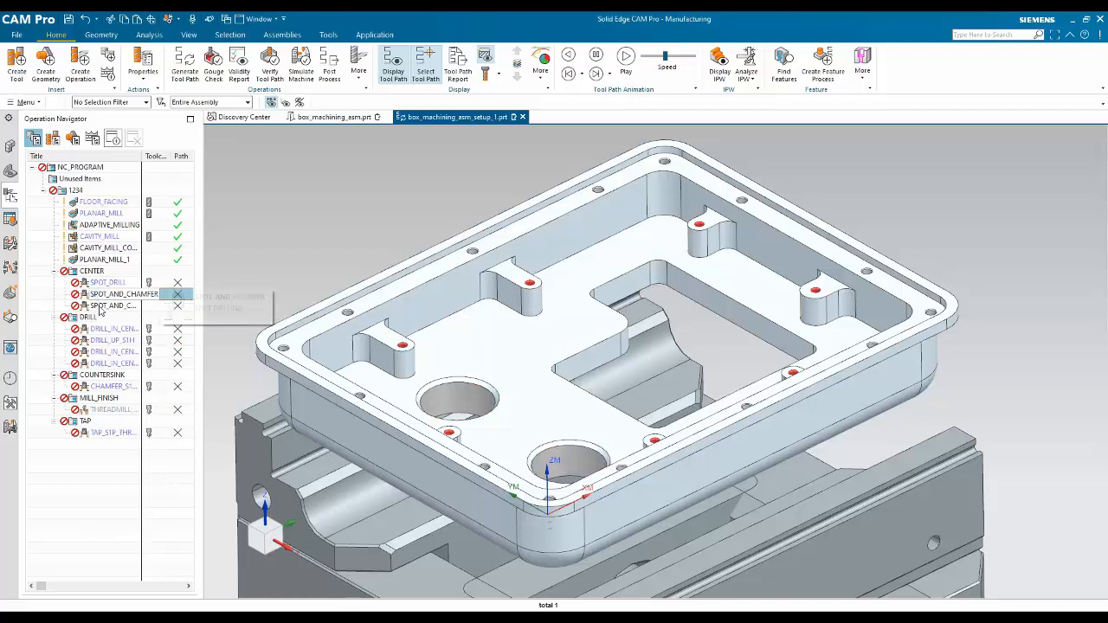
right_click(100, 305)
left_click(144, 375)
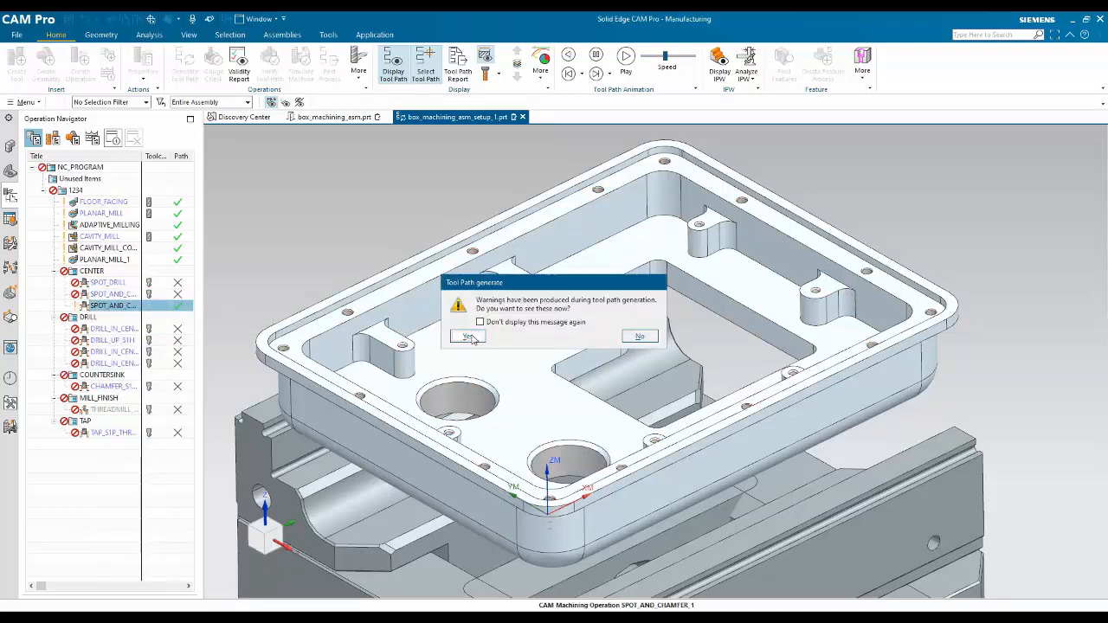
left_click(474, 337)
left_click_drag(426, 83, 460, 155)
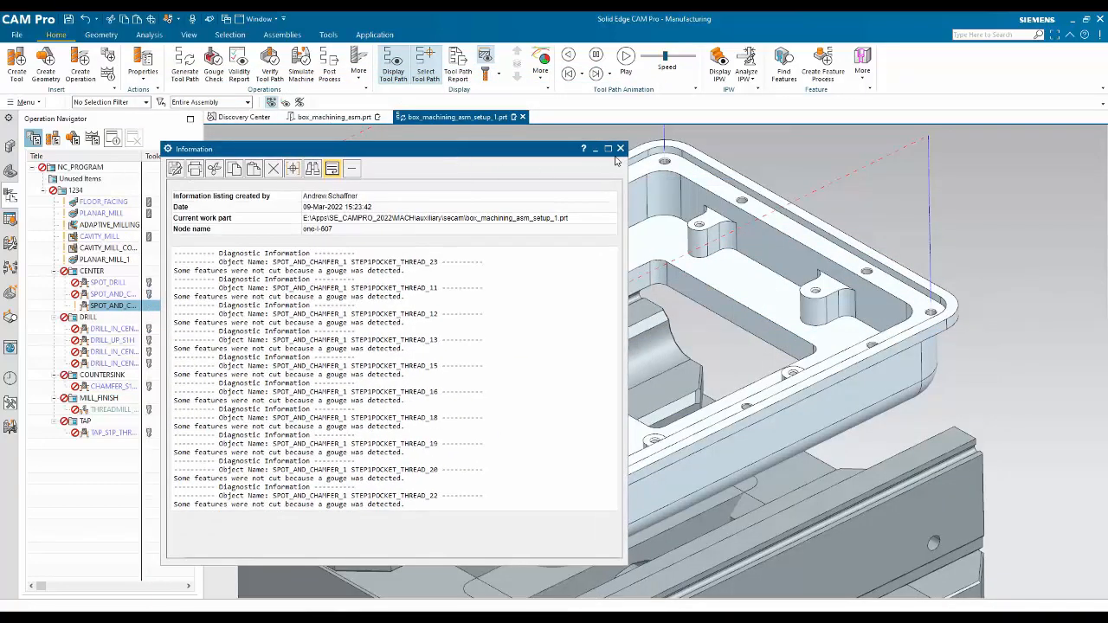
left_click(619, 148)
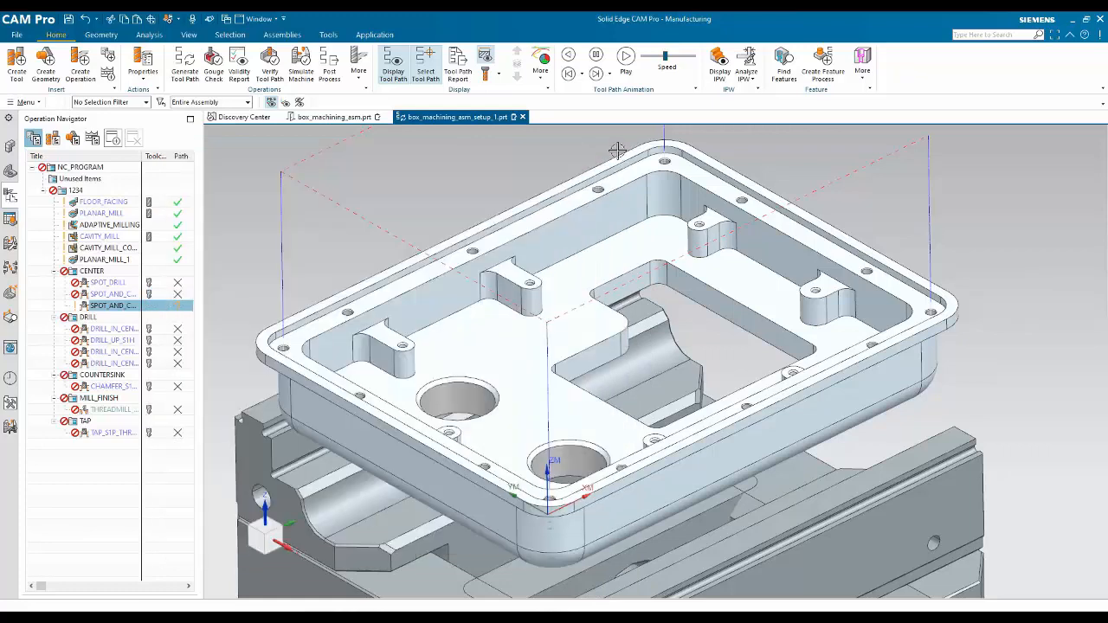
Step: Reassign the SPOT_AND_CHAMFER and SPOT_AND_CHAMFER_1 operations from tool UGT0321_008 to the CHAMFER_MILL tool in POCKET_07
left_click(105, 282, "shift")
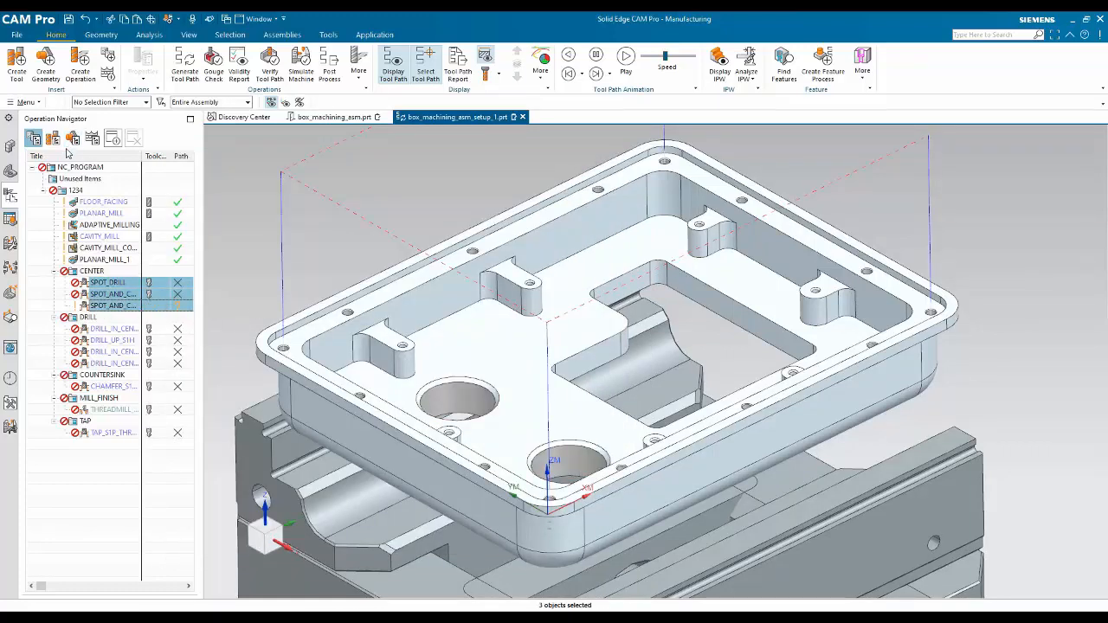
left_click(53, 138)
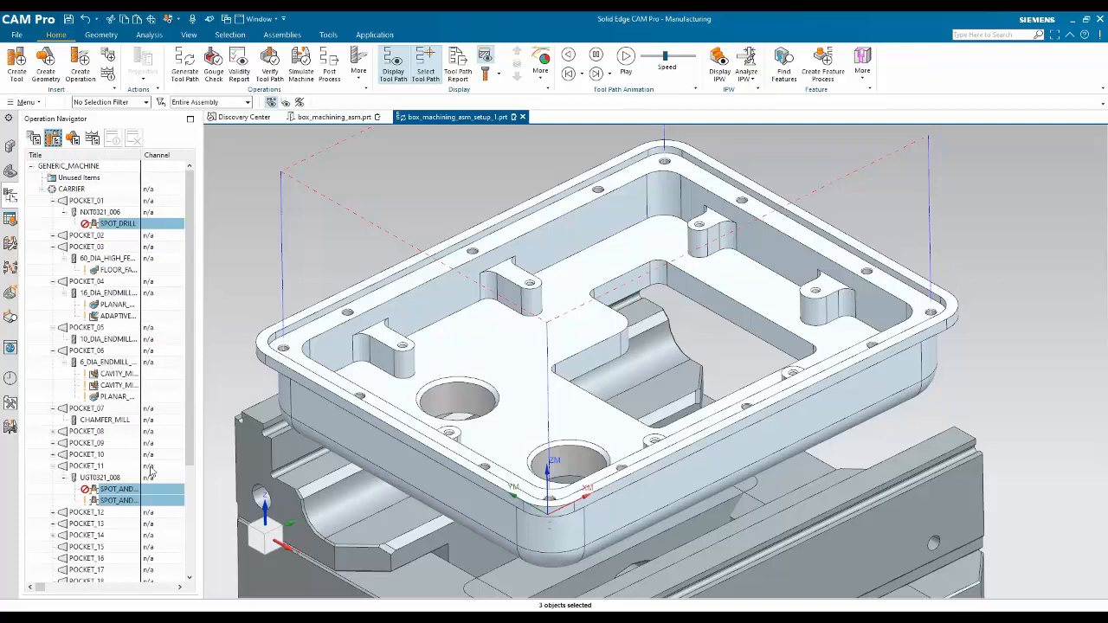
left_click(118, 490)
left_click(118, 501, "ctrl")
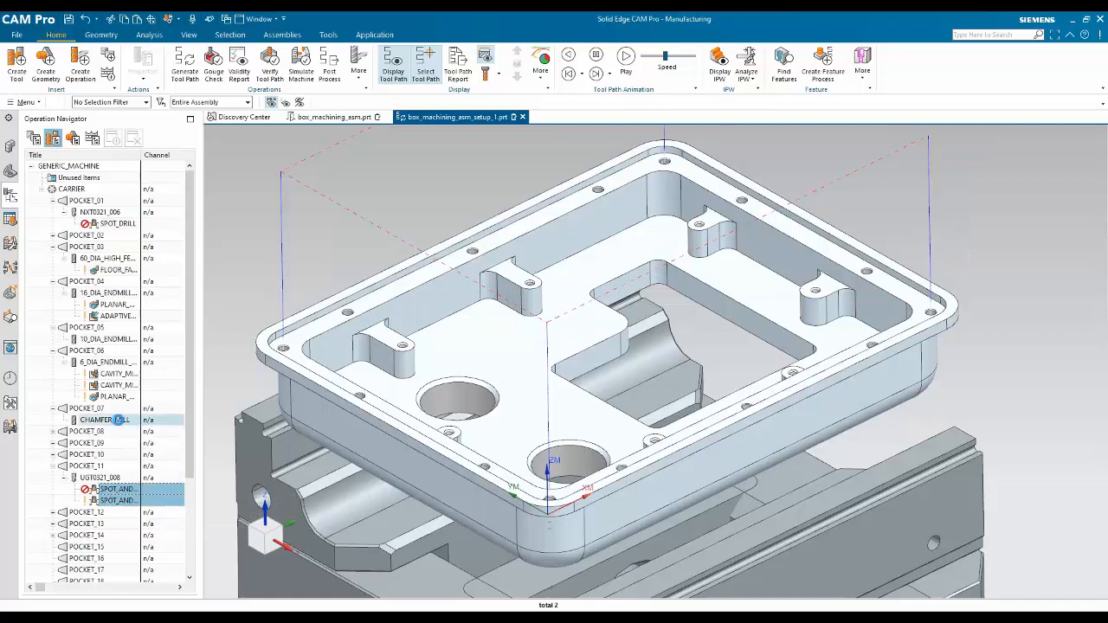
left_click_drag(117, 420, 118, 421)
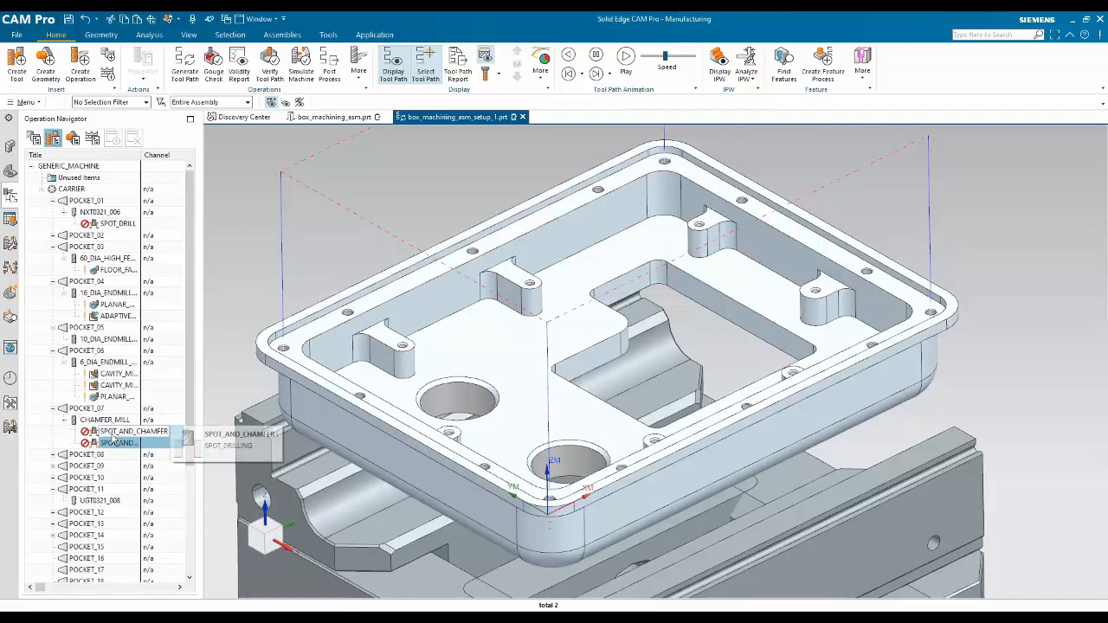
Step: Generate the tool paths for SPOT_AND_CHAMFER and SPOT_AND_CHAMFER_1 and accept both paths
right_click(114, 440)
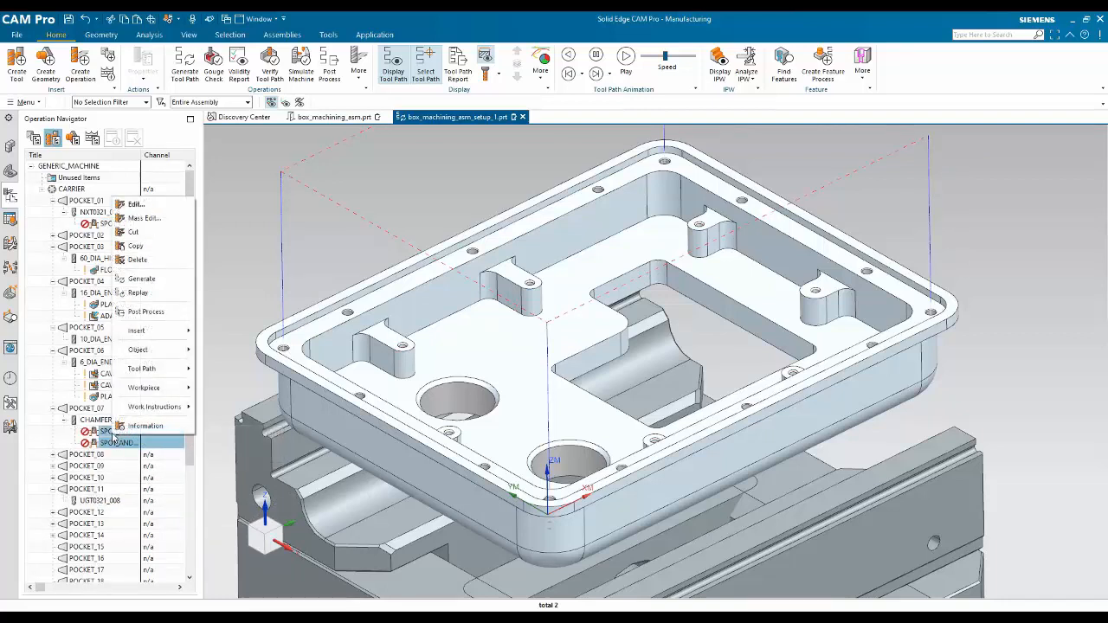
left_click(145, 279)
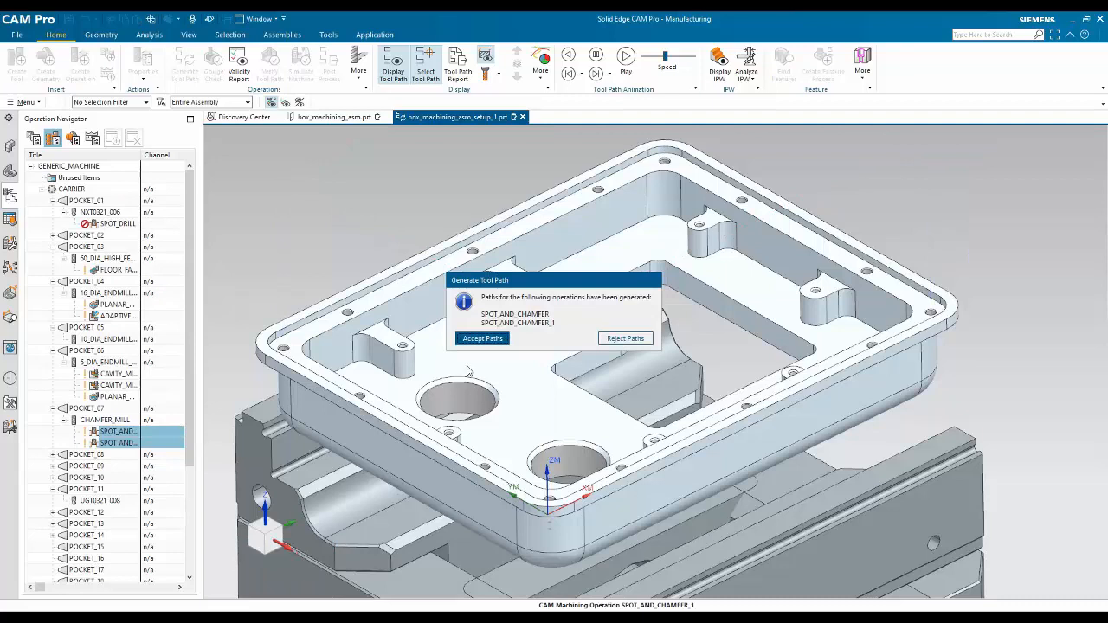
left_click(482, 338)
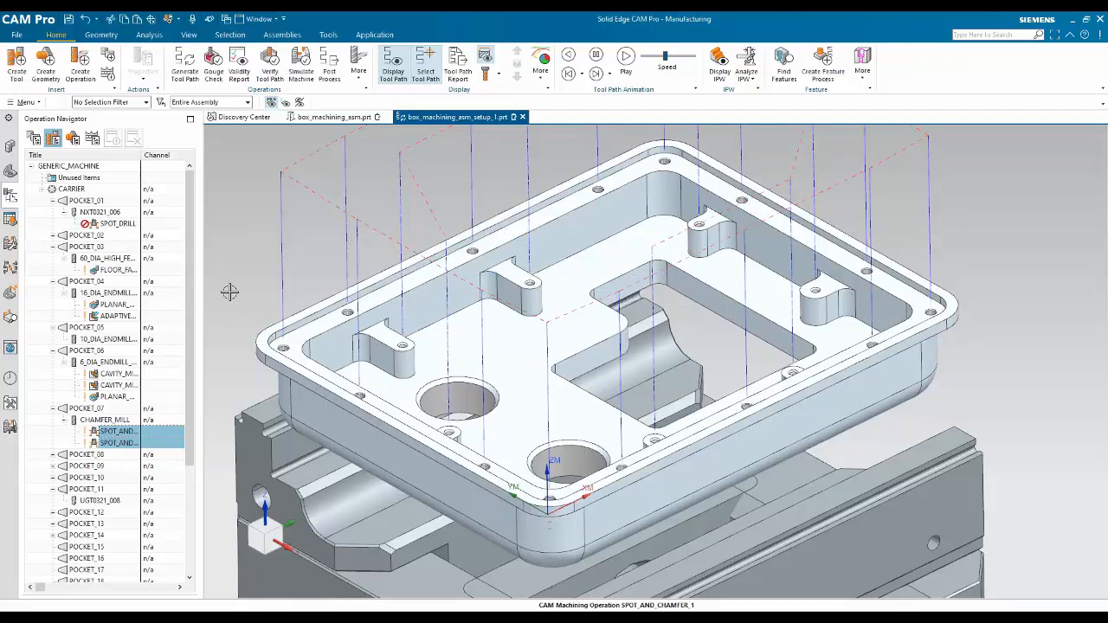
Step: Set SPOT_AND_CHAMFER_1's transfer between features to Lowest Safe Z Type with 3 mm safe clearance distance, and regenerate its tool path
left_click(117, 441)
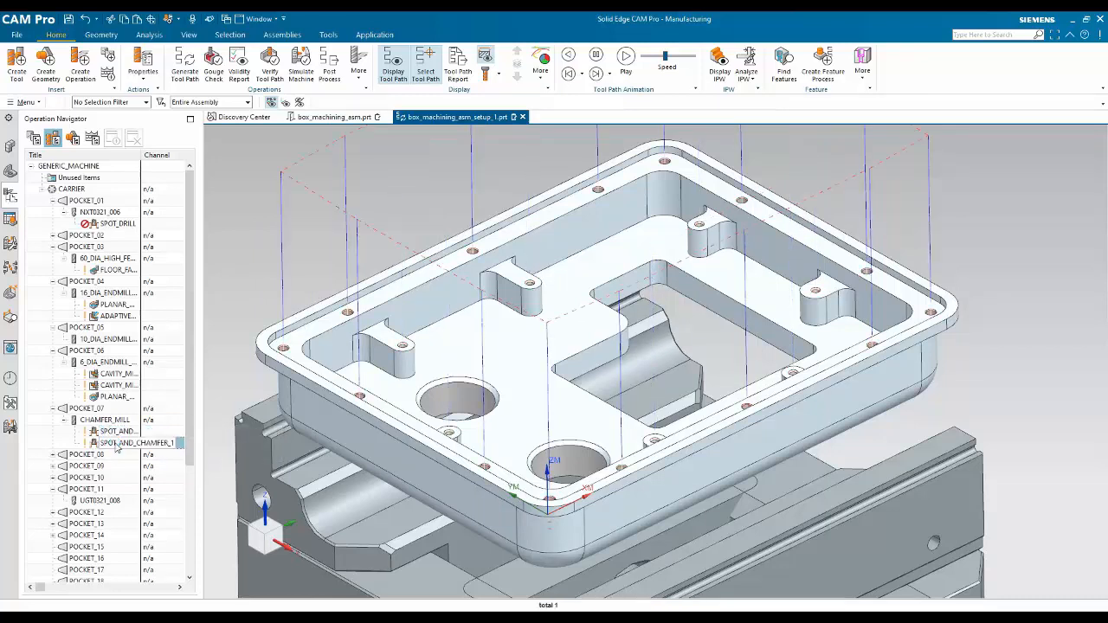
double_click(117, 443)
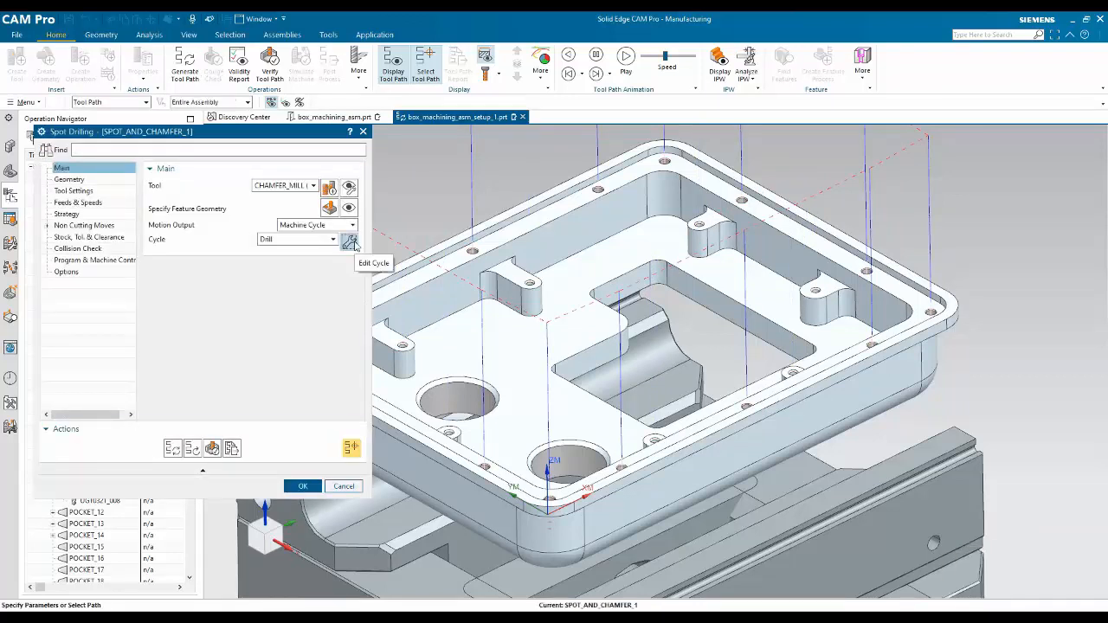
left_click(47, 226)
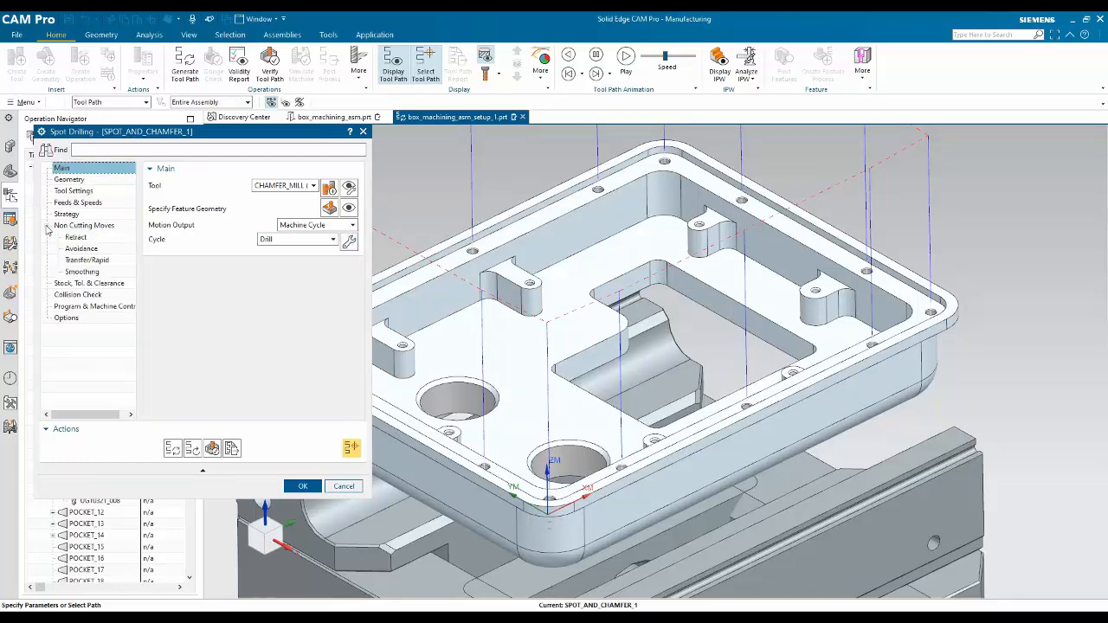
left_click(90, 259)
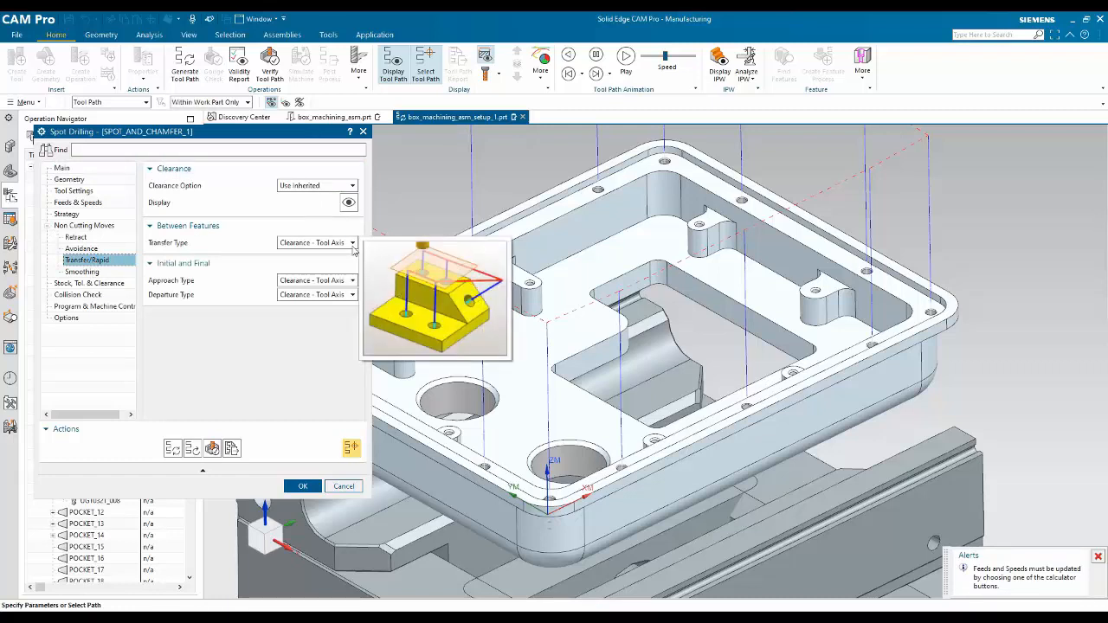
left_click(352, 244)
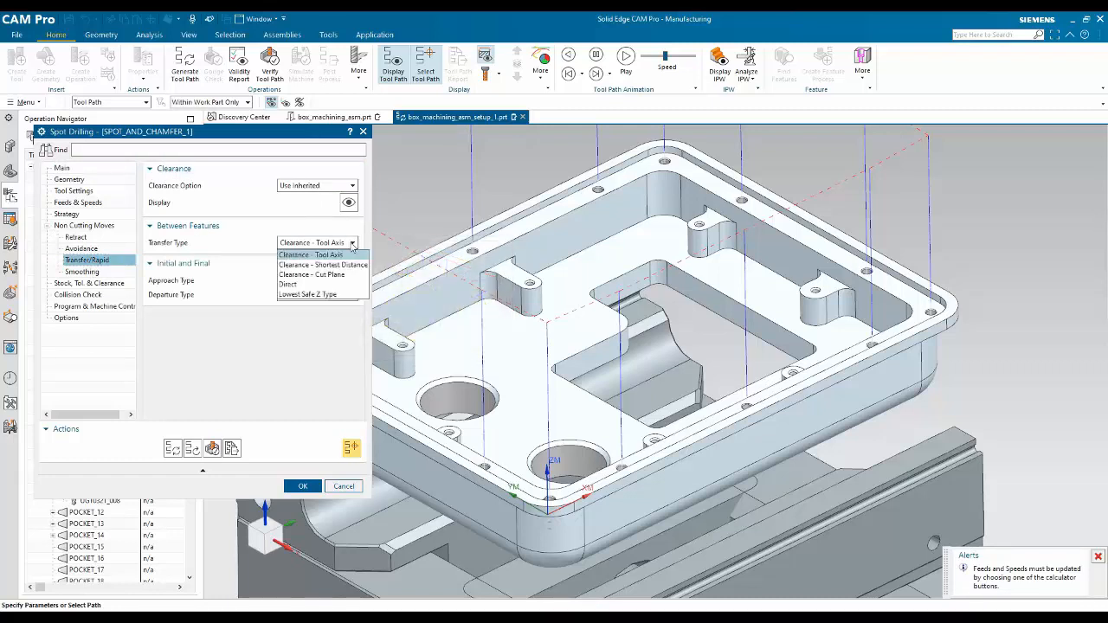
left_click(307, 295)
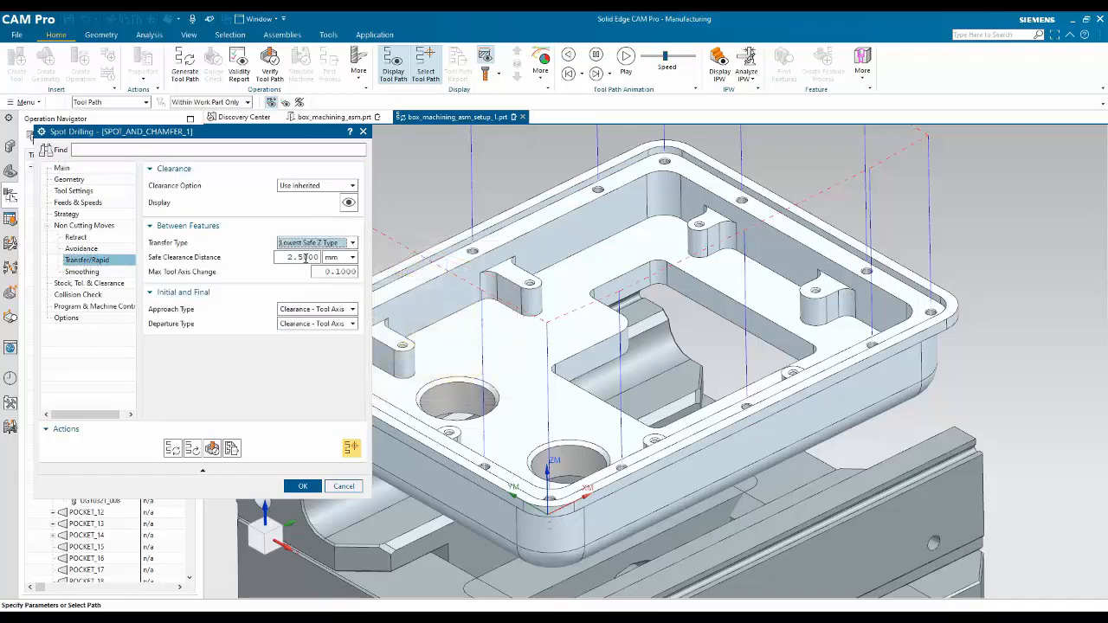
double_click(304, 257)
type("3")
left_click(171, 447)
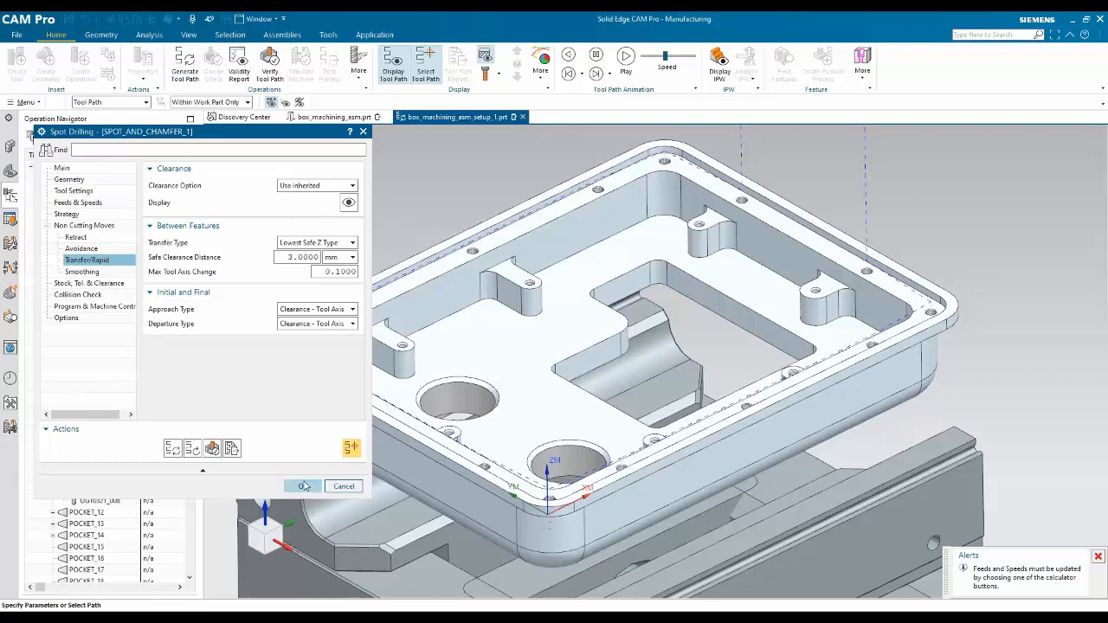
left_click(303, 487)
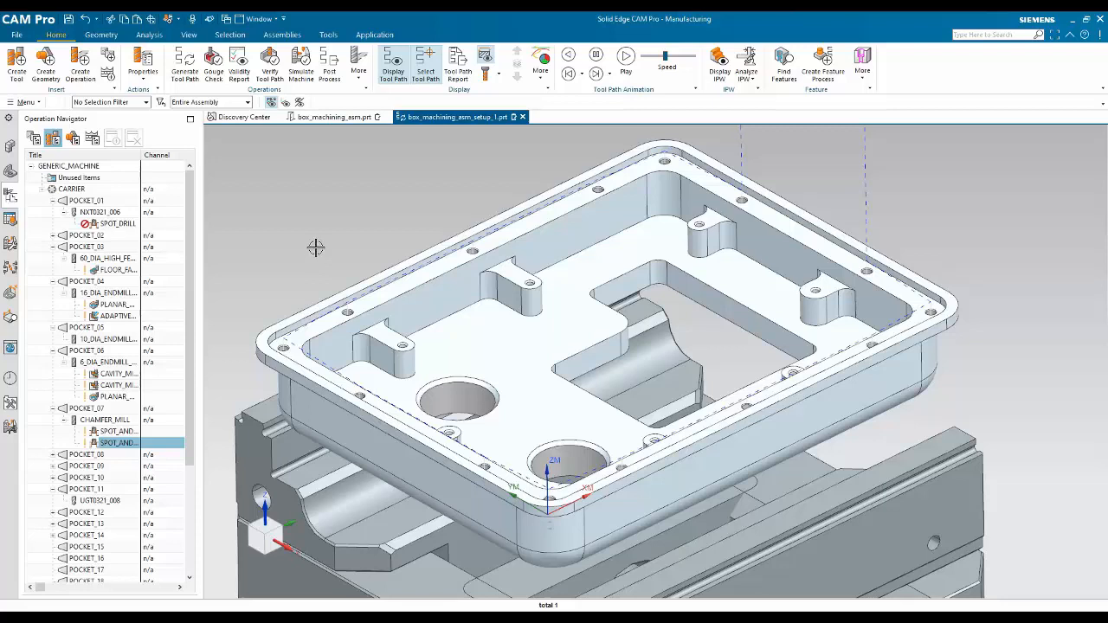
Step: Create a mill_planar Planar Deburring operation in program 1234 with the CHAMFER_MILL tool and G54 geometry
left_click(80, 62)
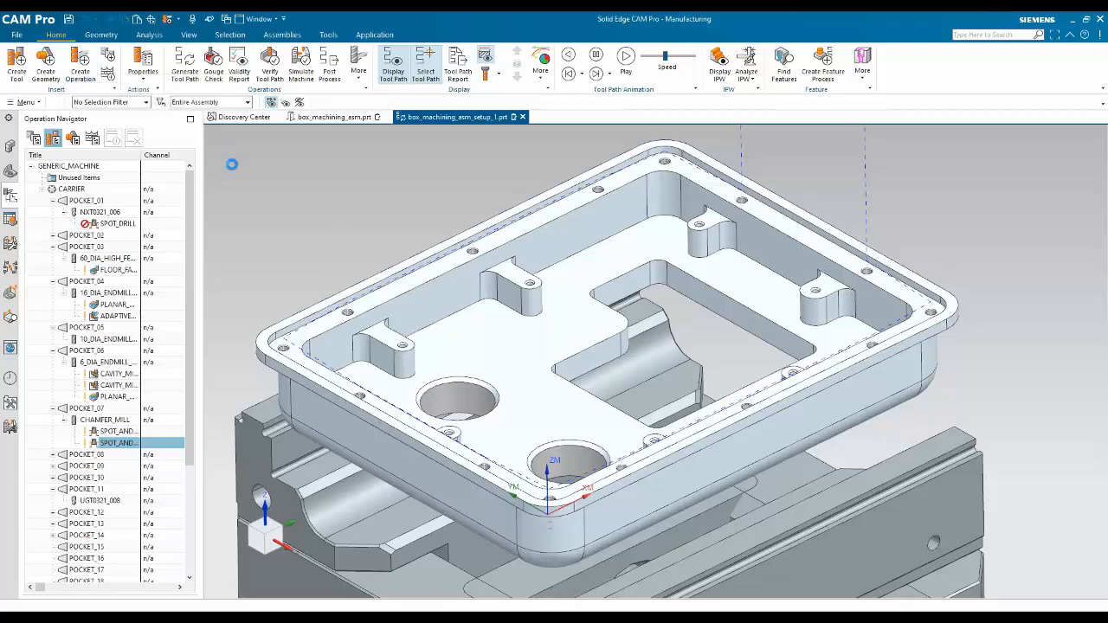
left_click(149, 167)
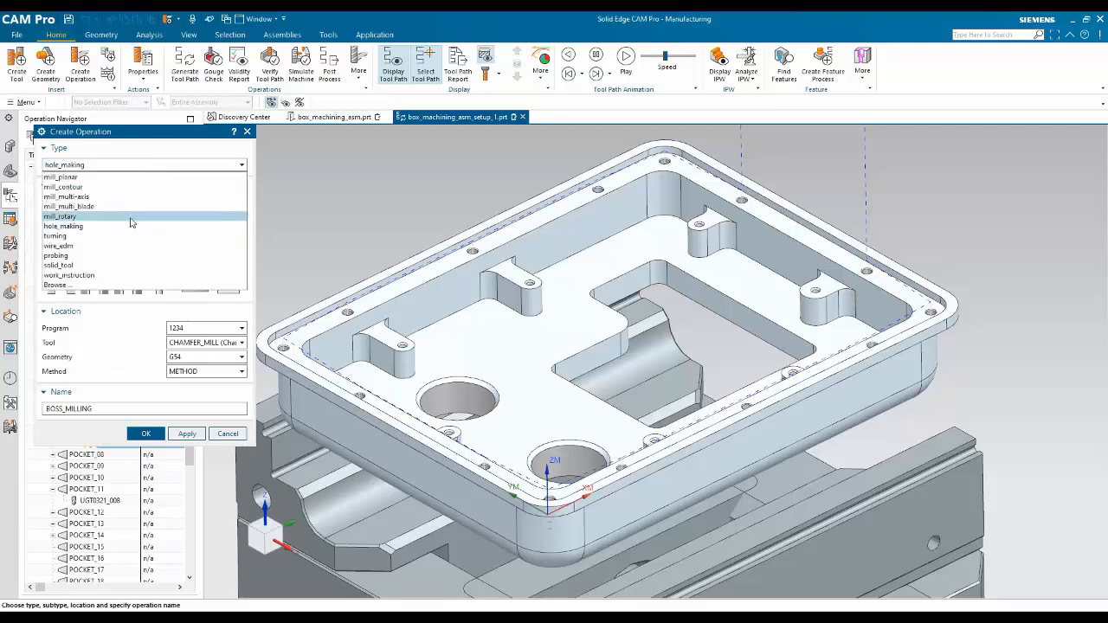
left_click(98, 177)
left_click(196, 248)
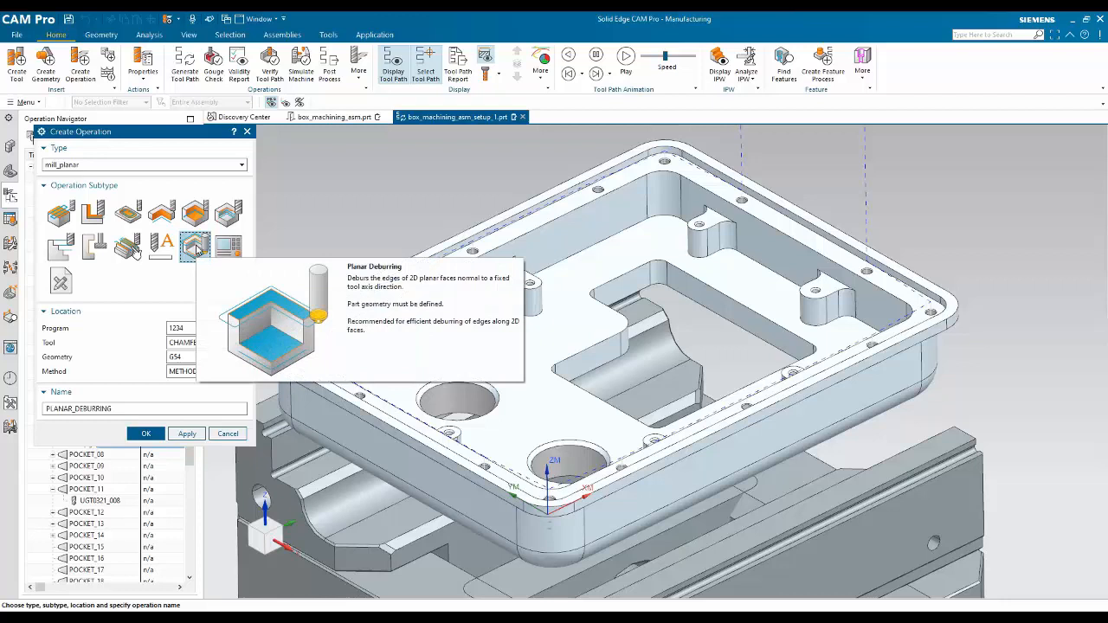
left_click(145, 434)
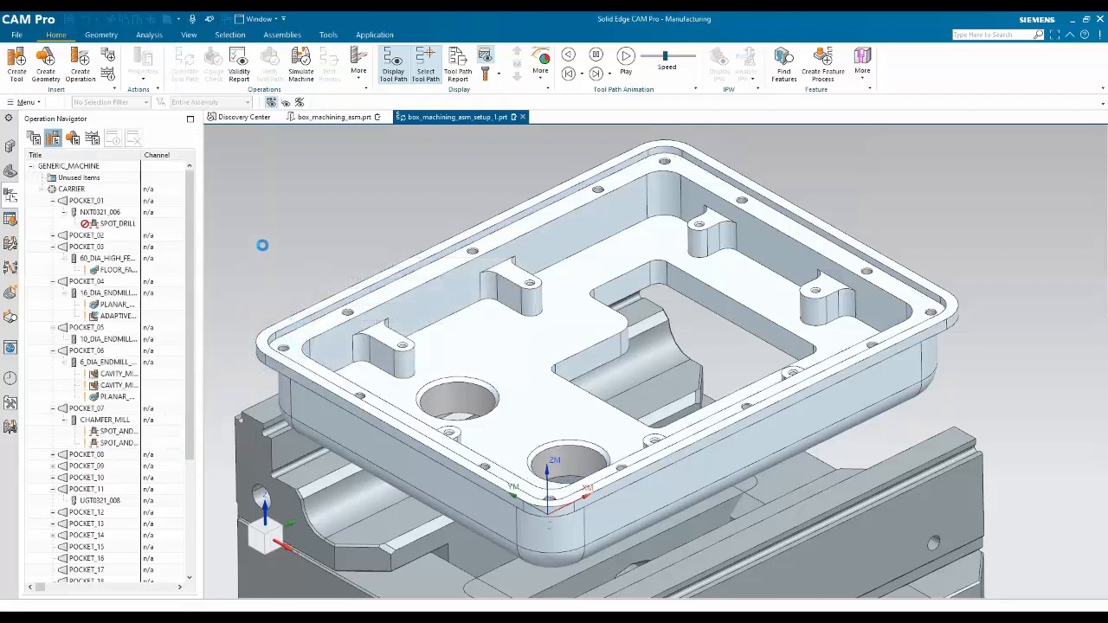
Step: Set the planar deburring chamfer Z-offset to 2 and chamfer size to 0.3, and generate the tool path
double_click(347, 228)
type("2")
double_click(339, 243)
type(".3")
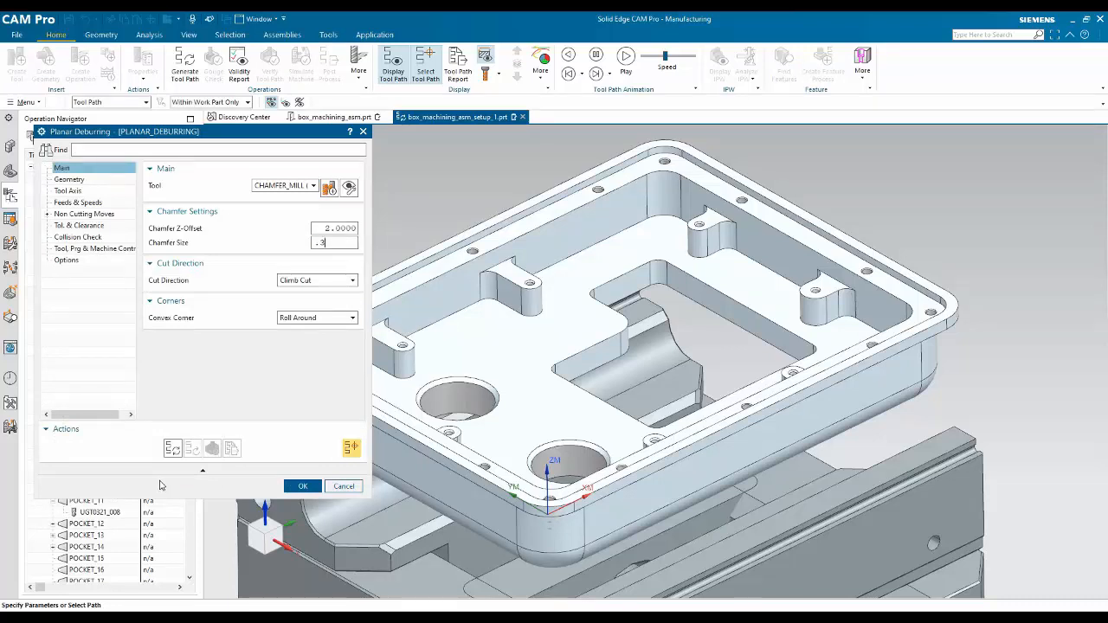
left_click(174, 449)
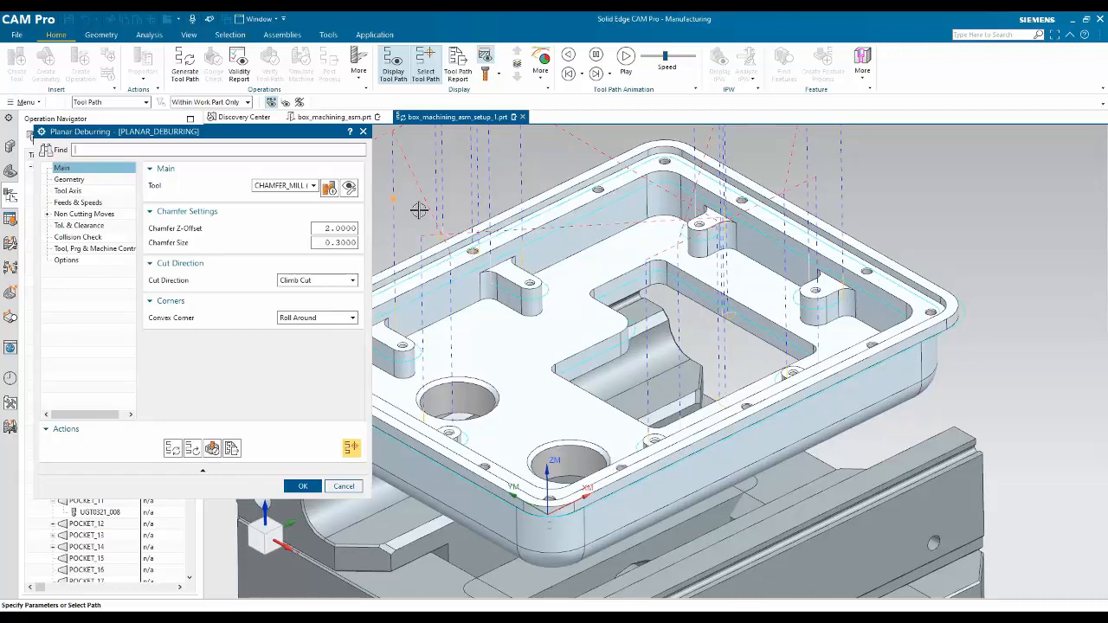
Step: Exclude the tangent edges around the large floor cutout from the planar deburring geometry
left_click(108, 180)
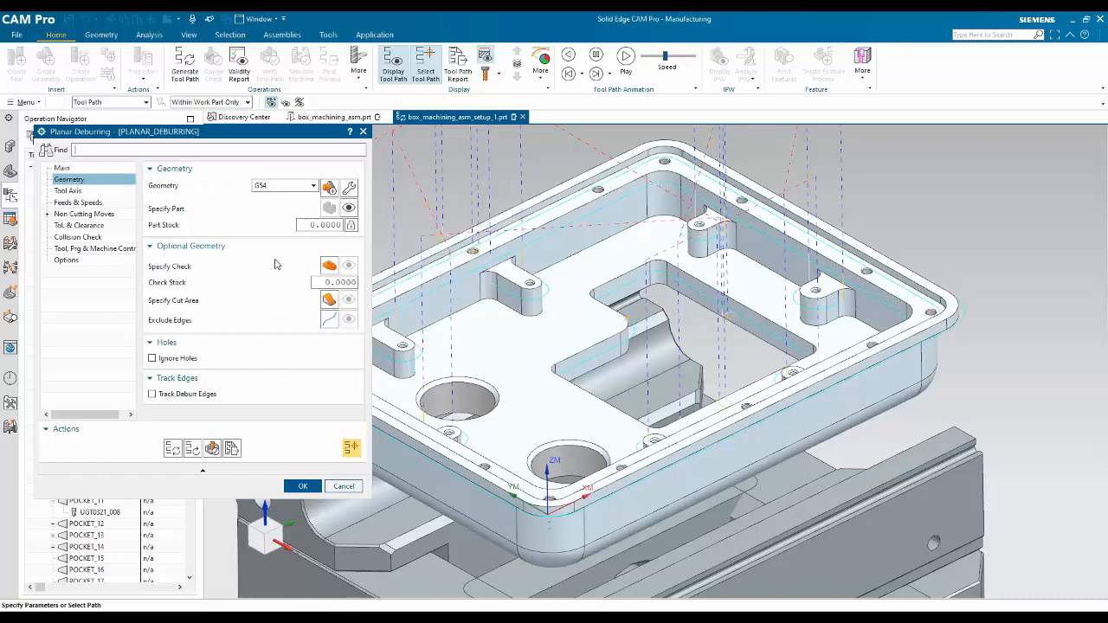
left_click(329, 319)
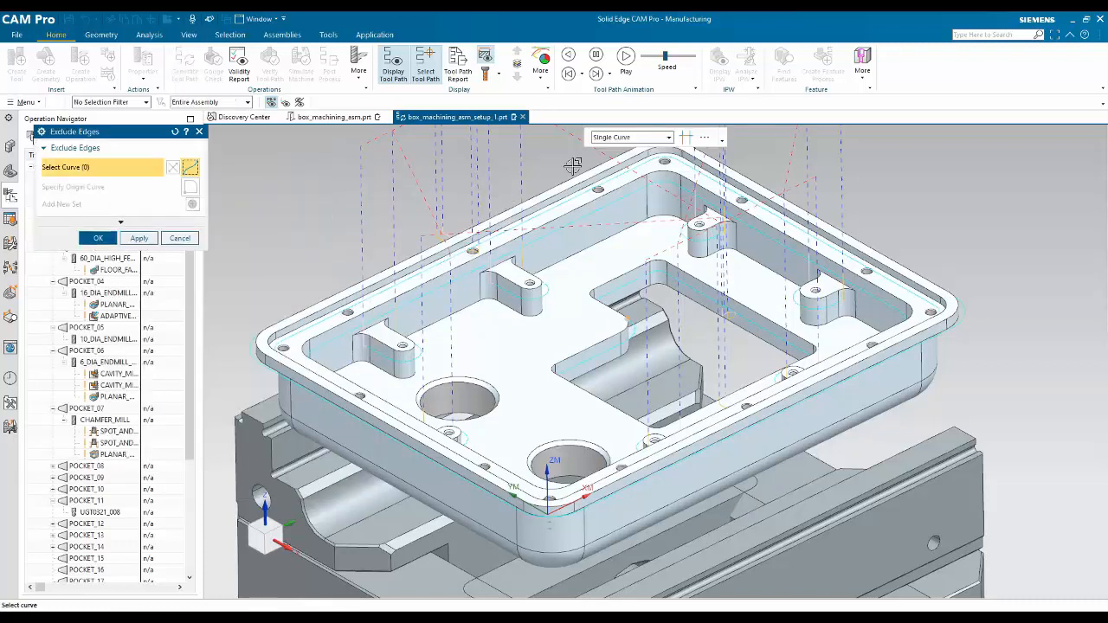
left_click(617, 176)
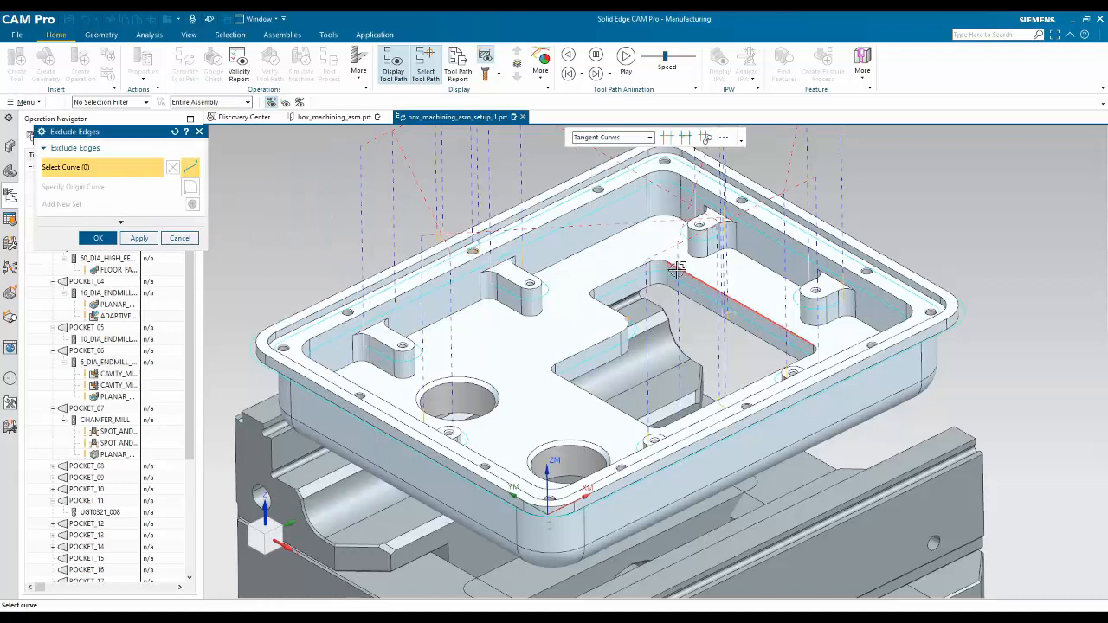
left_click(664, 260)
left_click(97, 238)
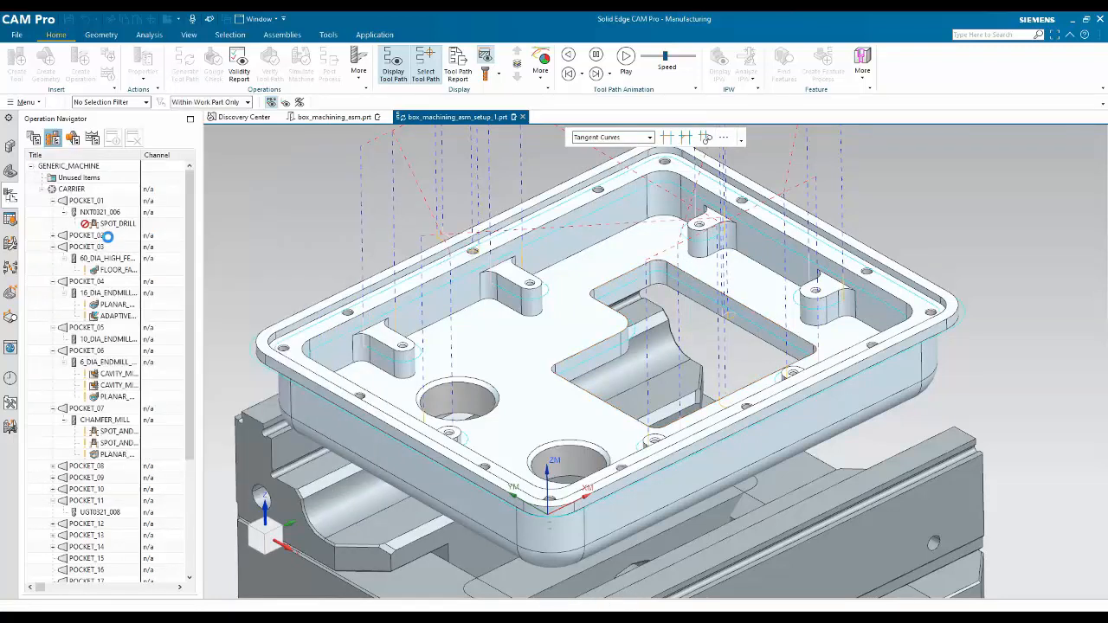
middle_click(447, 181)
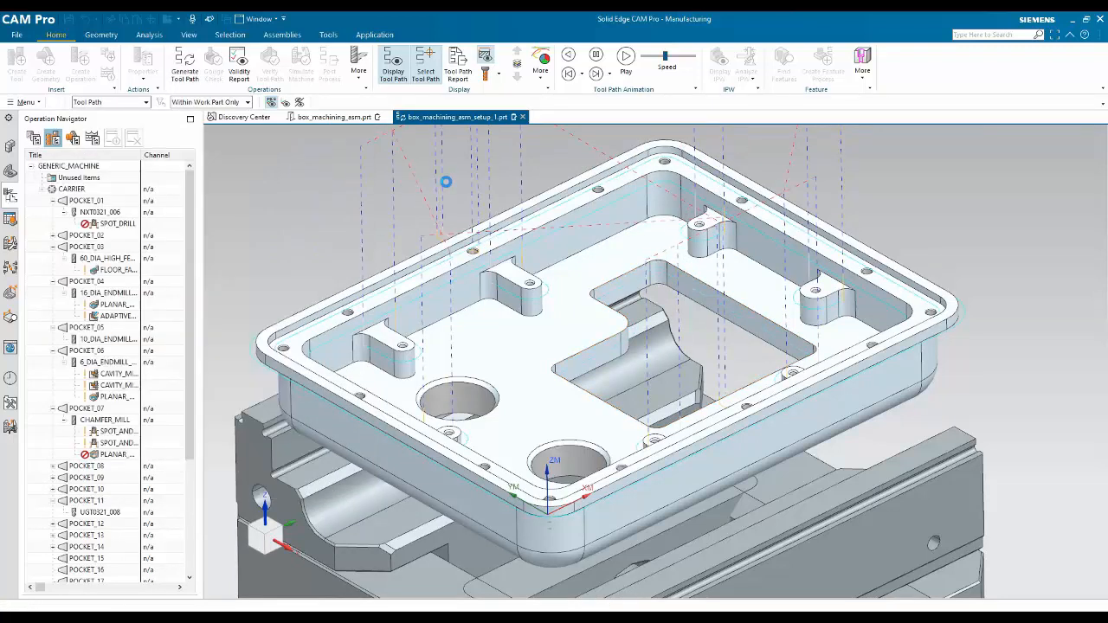
Step: Examine the chamfer tool along the boss deburring path and the collision check settings, and accept the planar deburring operation
scroll(817, 312, "up", 5)
scroll(935, 258, "up", 3)
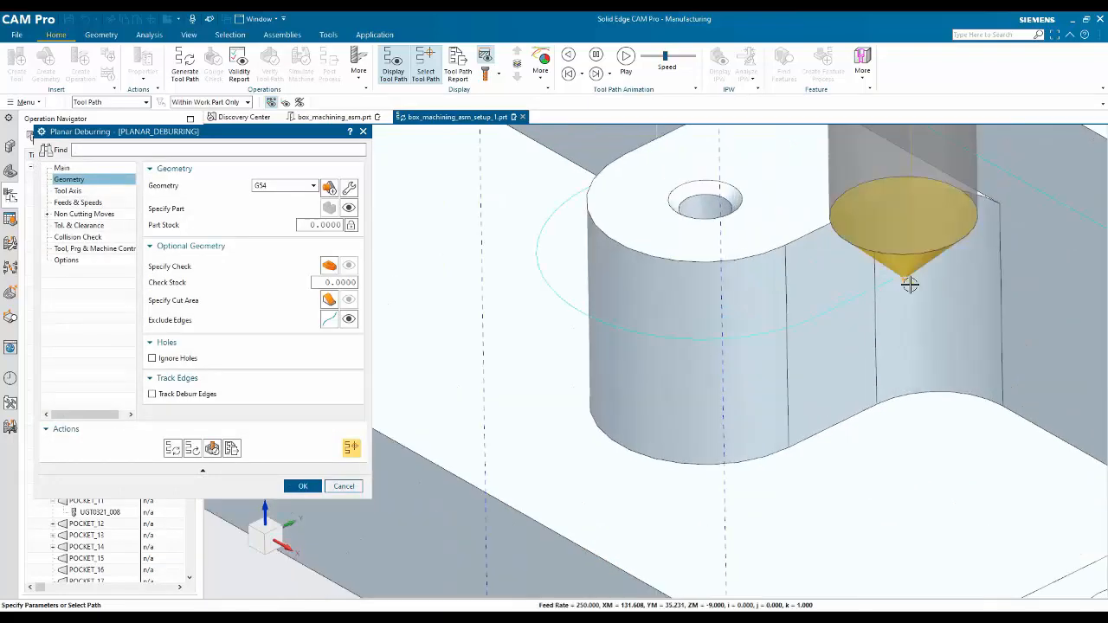
scroll(1042, 195, "down", 5)
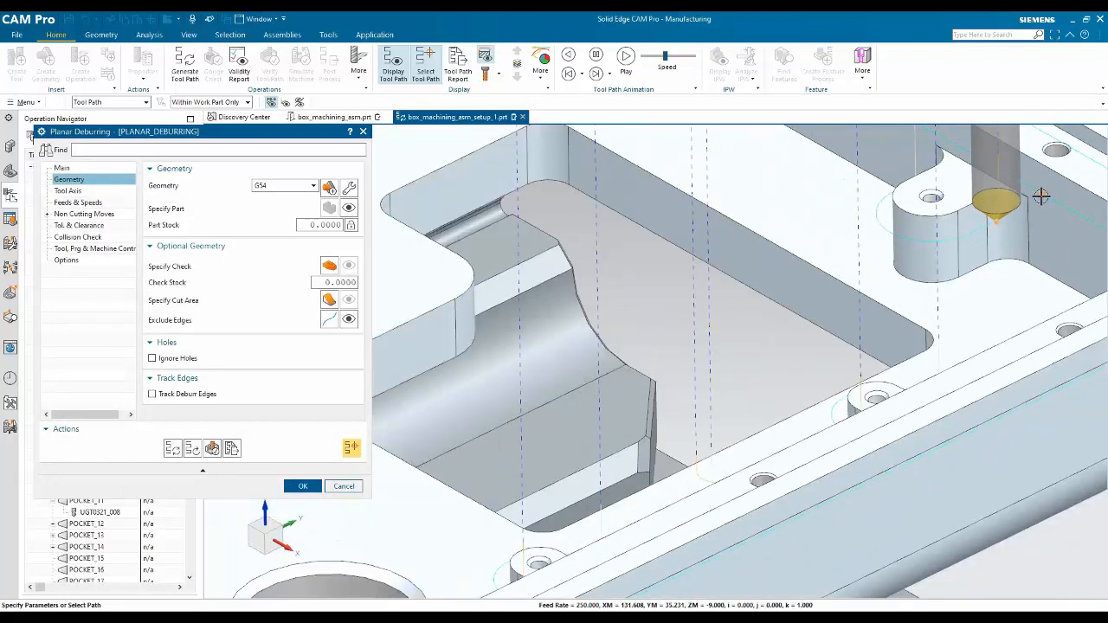
left_click(90, 239)
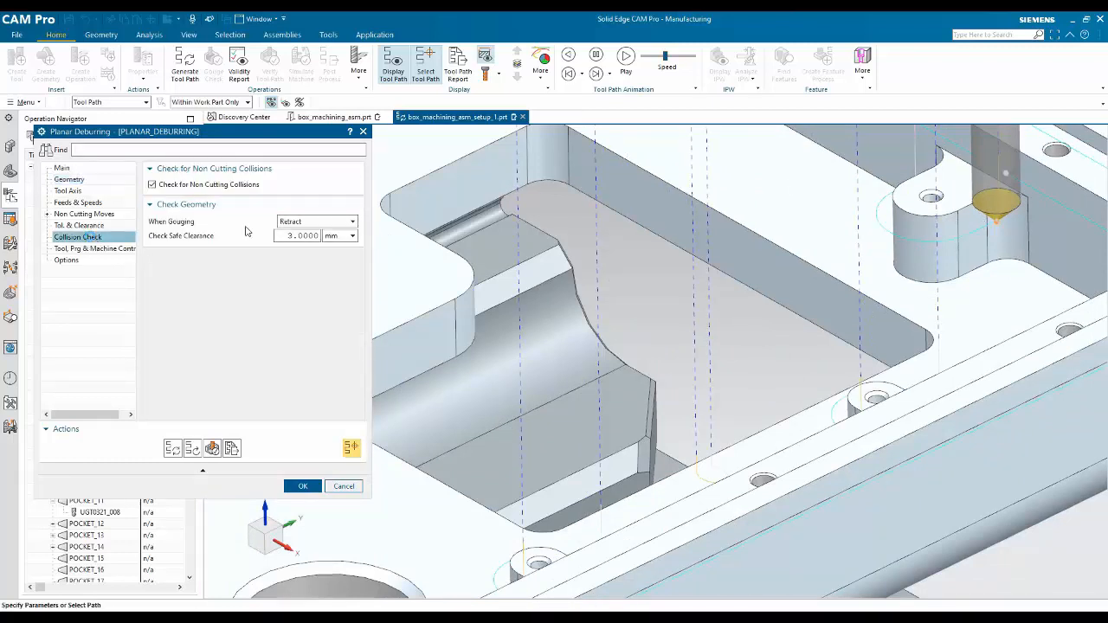
left_click(302, 486)
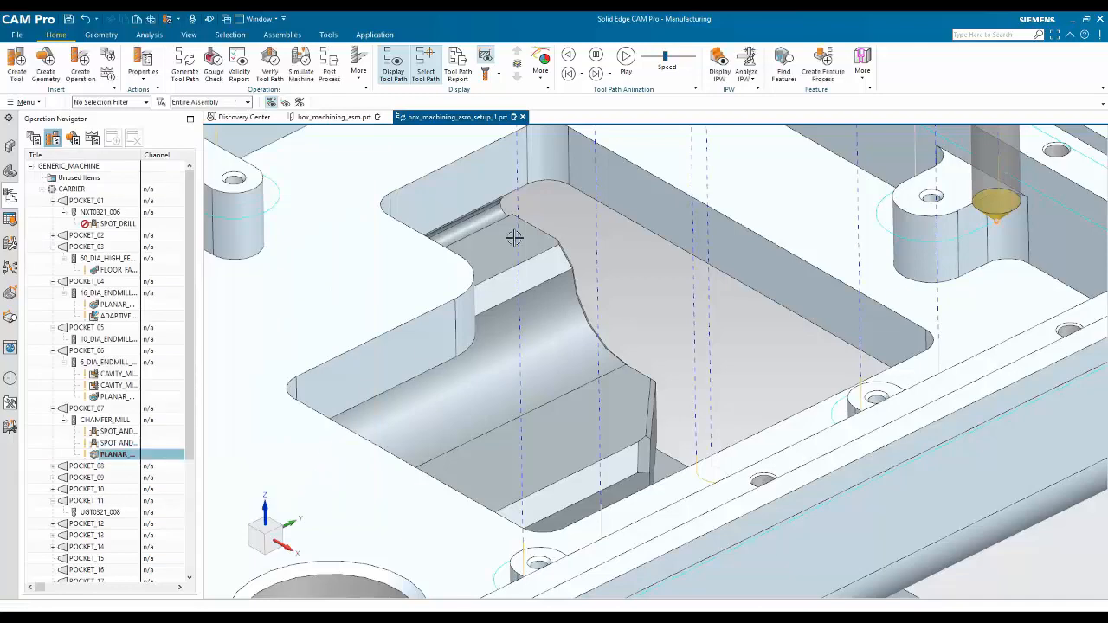
scroll(501, 317, "down", 5)
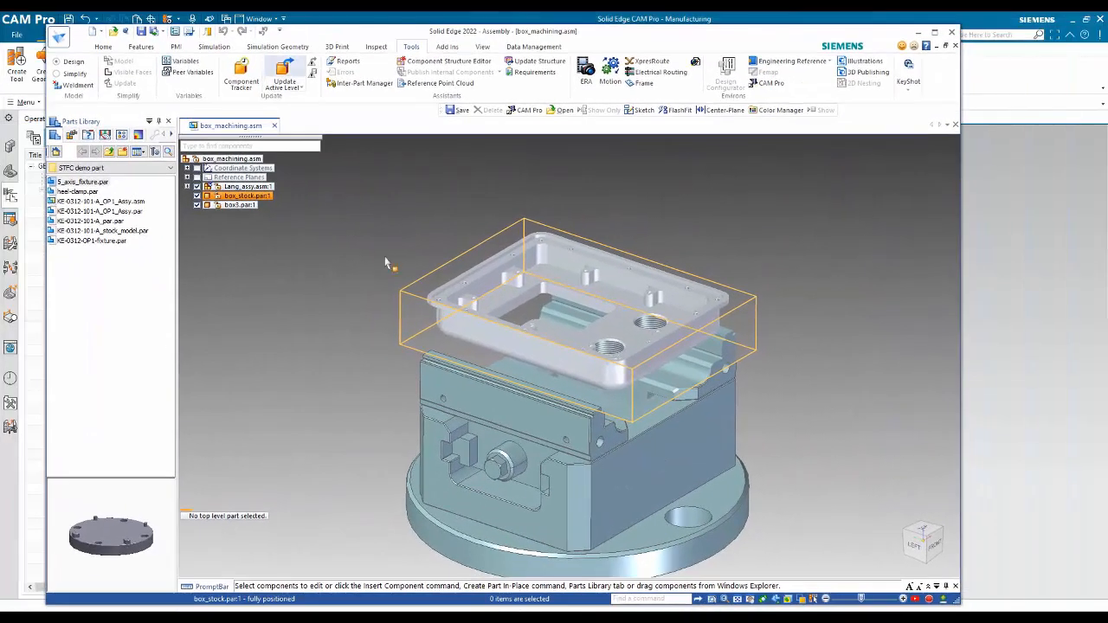
Step: In the Solid Edge assembly box_machining.asm, hide box_stock.par:1 and open box3.par:1 for editing
left_click(372, 303)
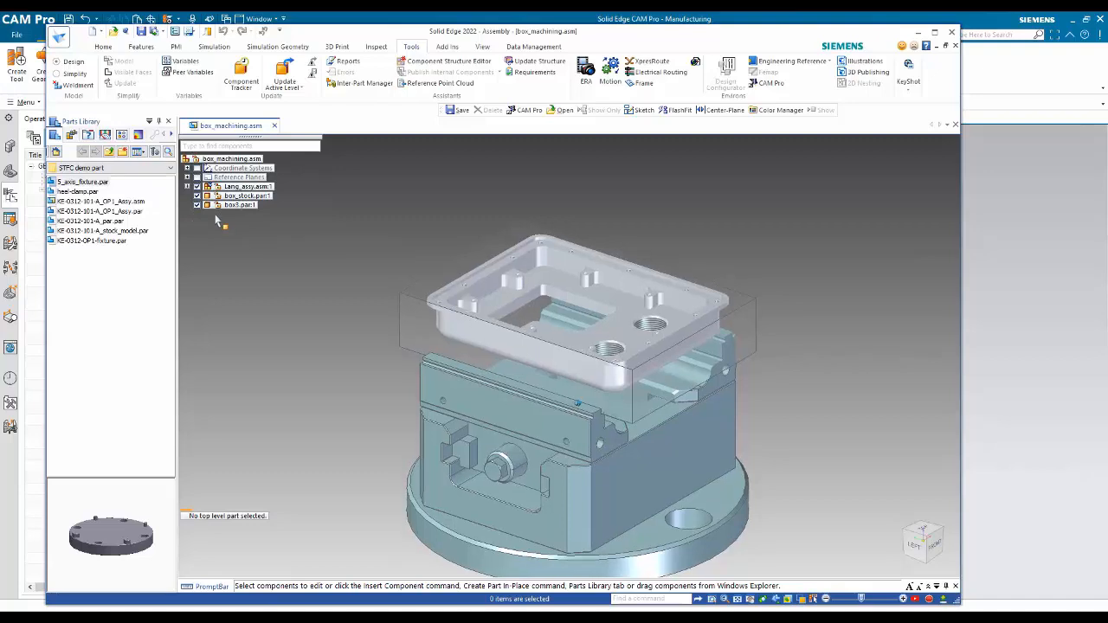
left_click(197, 196)
scroll(629, 272, "down", 4)
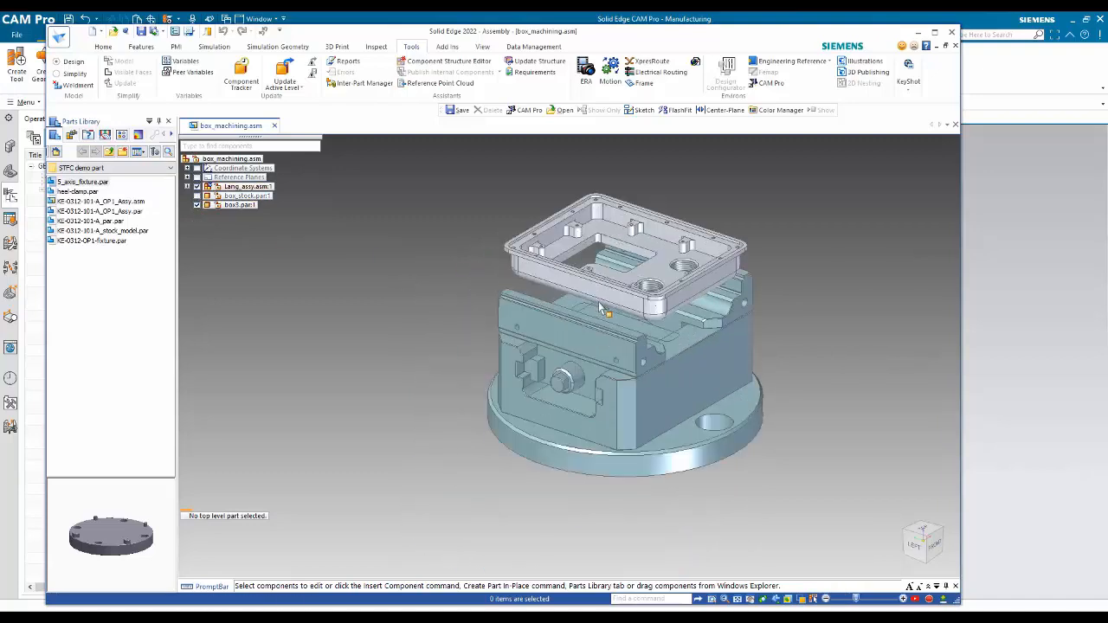
scroll(603, 297, "up", 6)
middle_click_drag(657, 246, 619, 379, "shift")
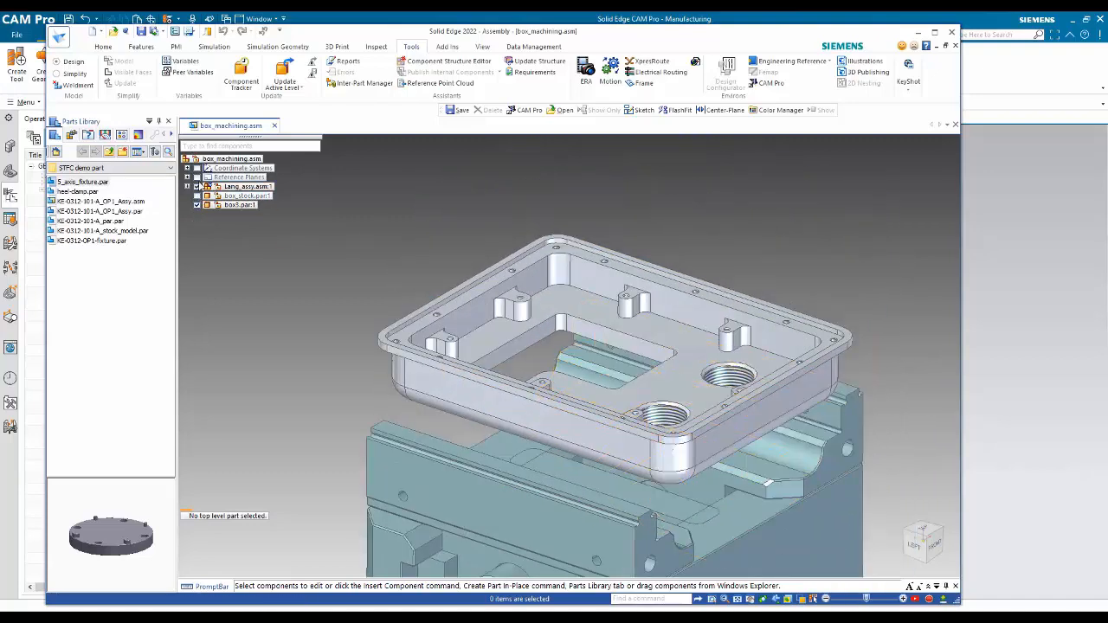
left_click(250, 206)
double_click(250, 207)
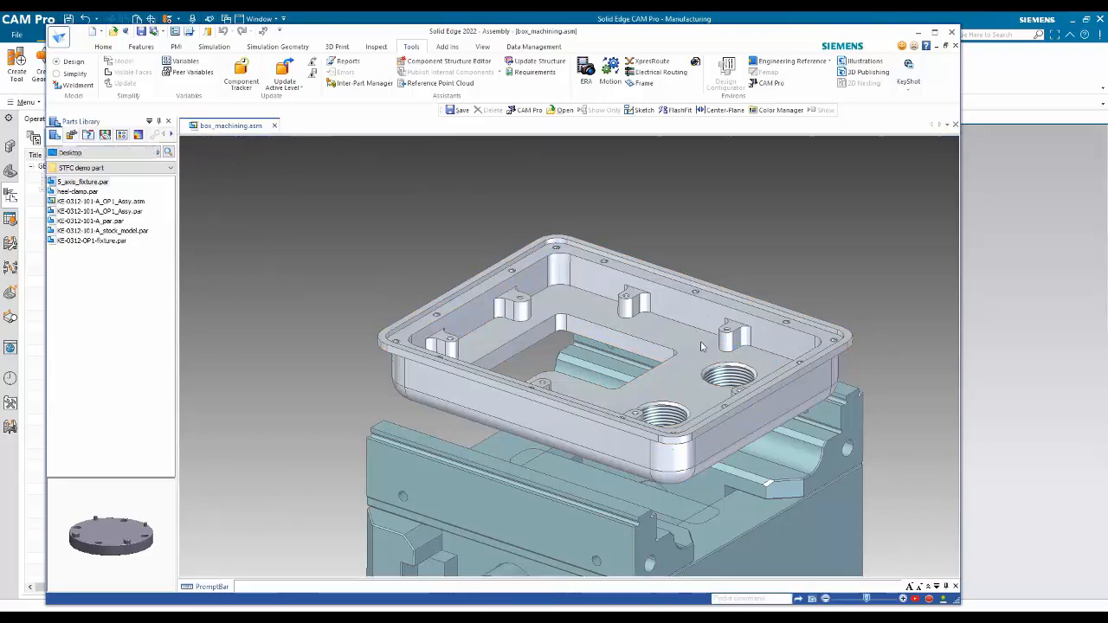
Step: Move the boss on the box's long inner wall 15 mm along the wall toward the nearest corner
scroll(648, 320, "up", 6)
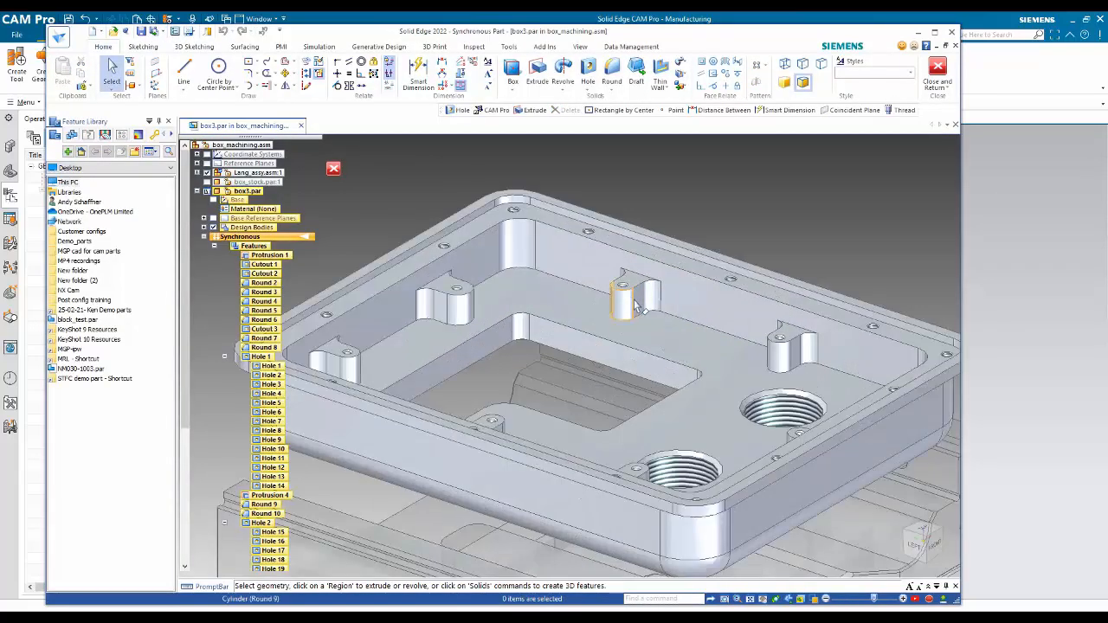
left_click(586, 304)
middle_click_drag(595, 310, 621, 296)
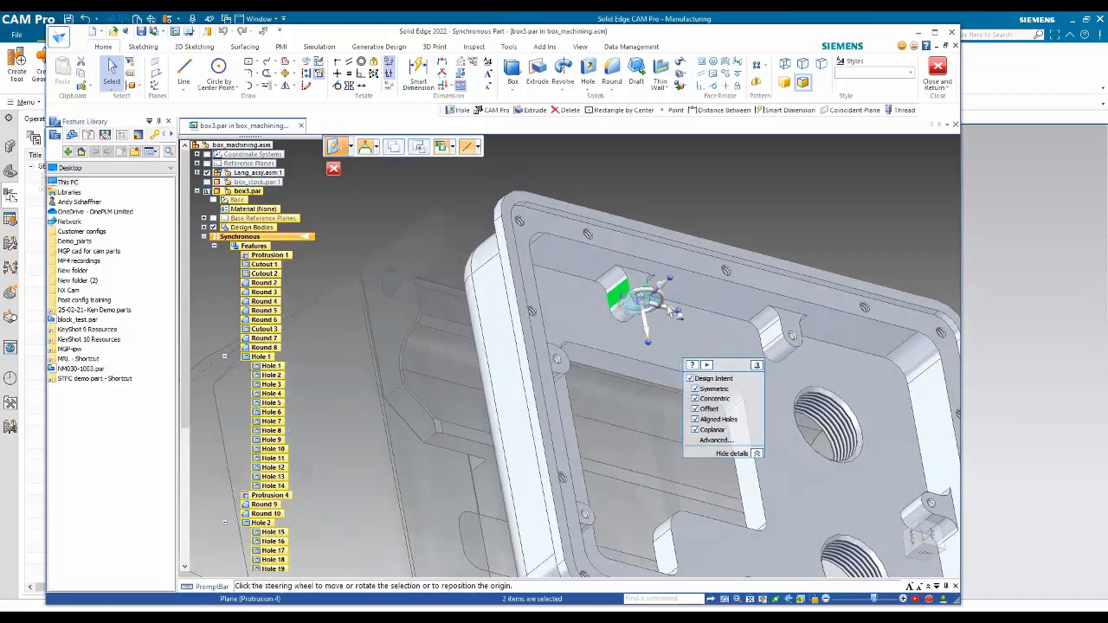
left_click(619, 296)
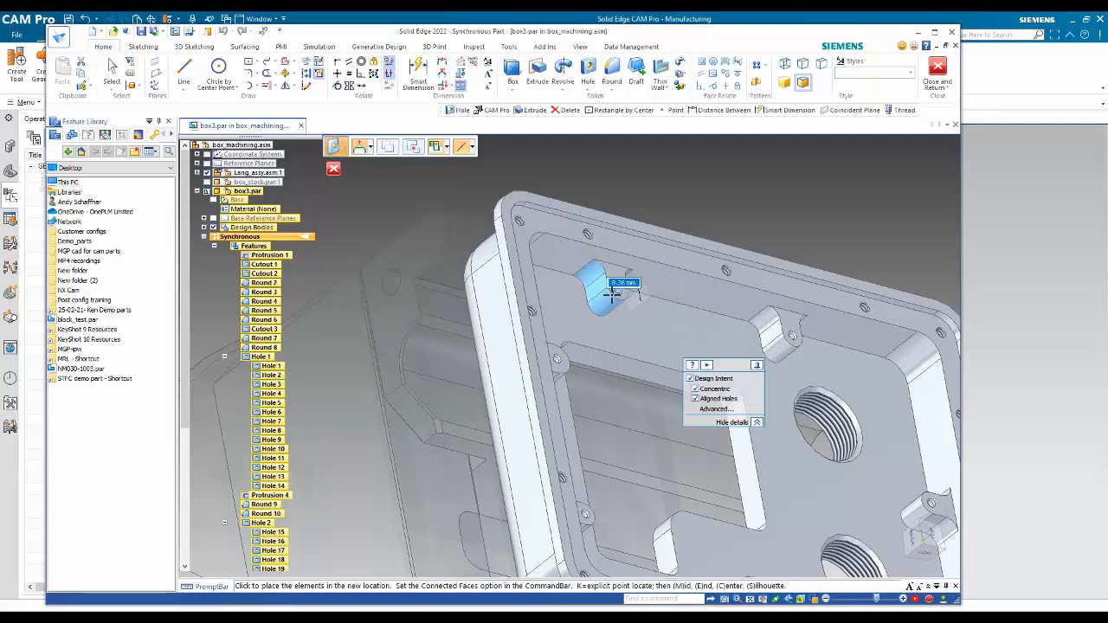
scroll(592, 292, "down", 1)
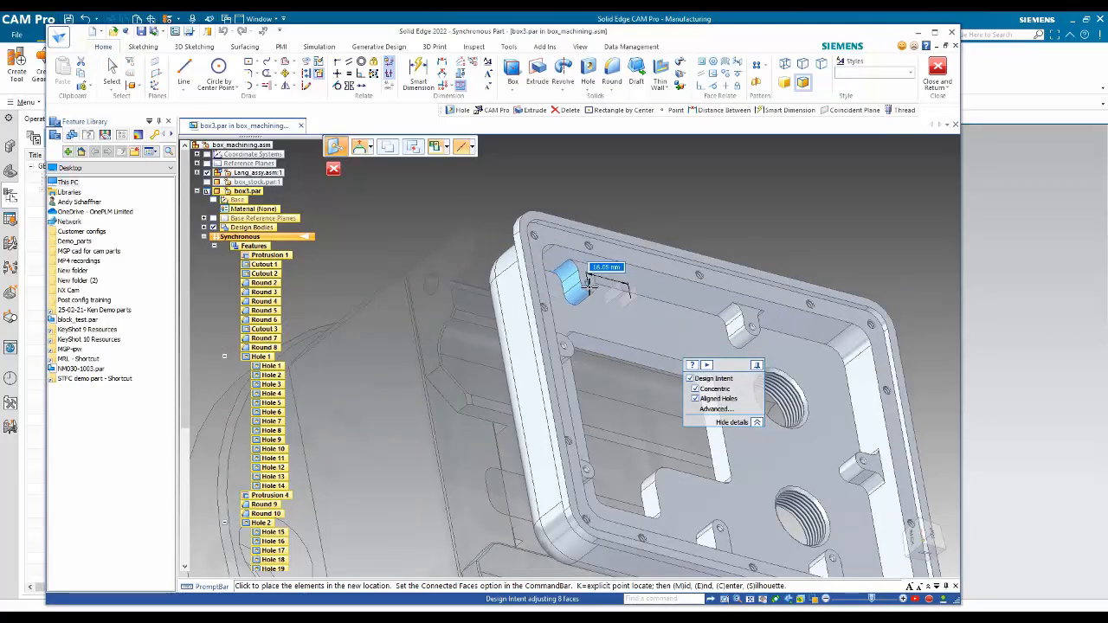
type("15")
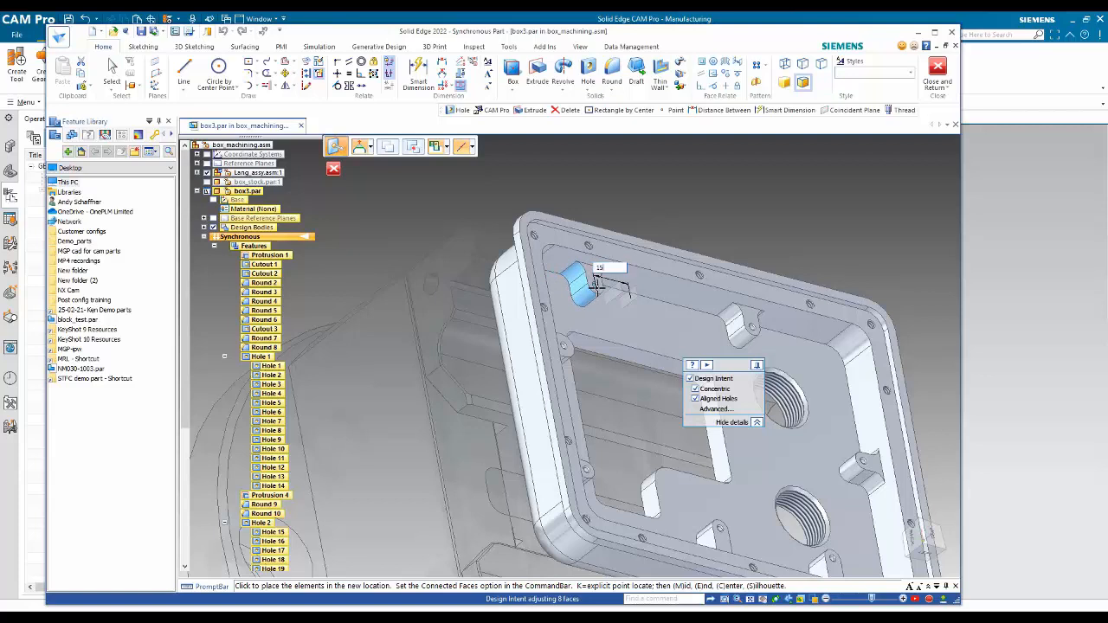
key("Return")
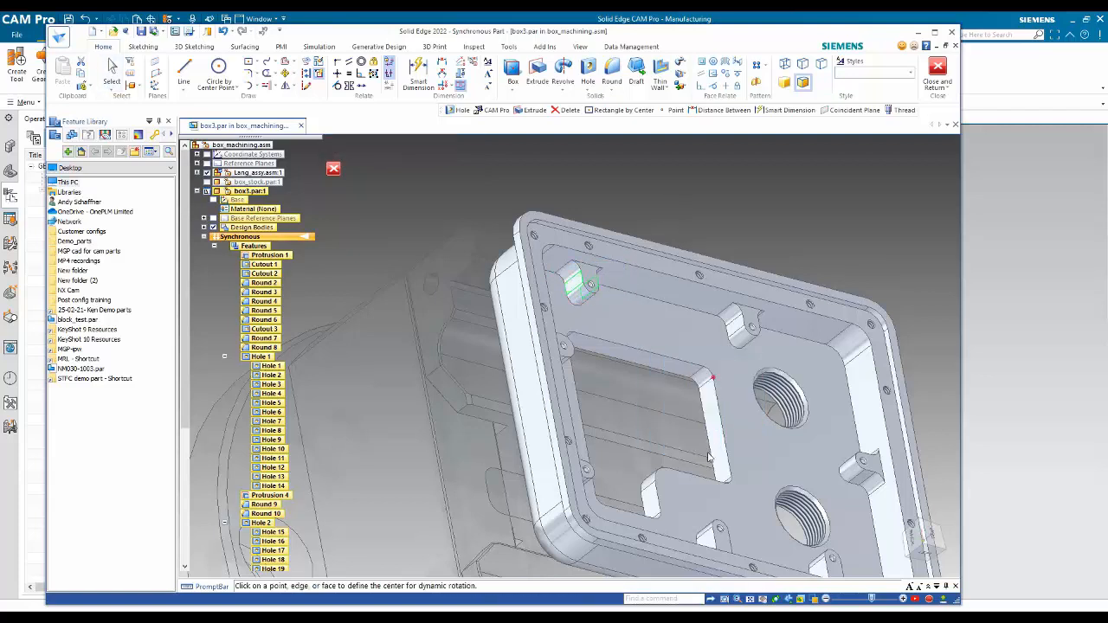
key("Escape")
key("Escape")
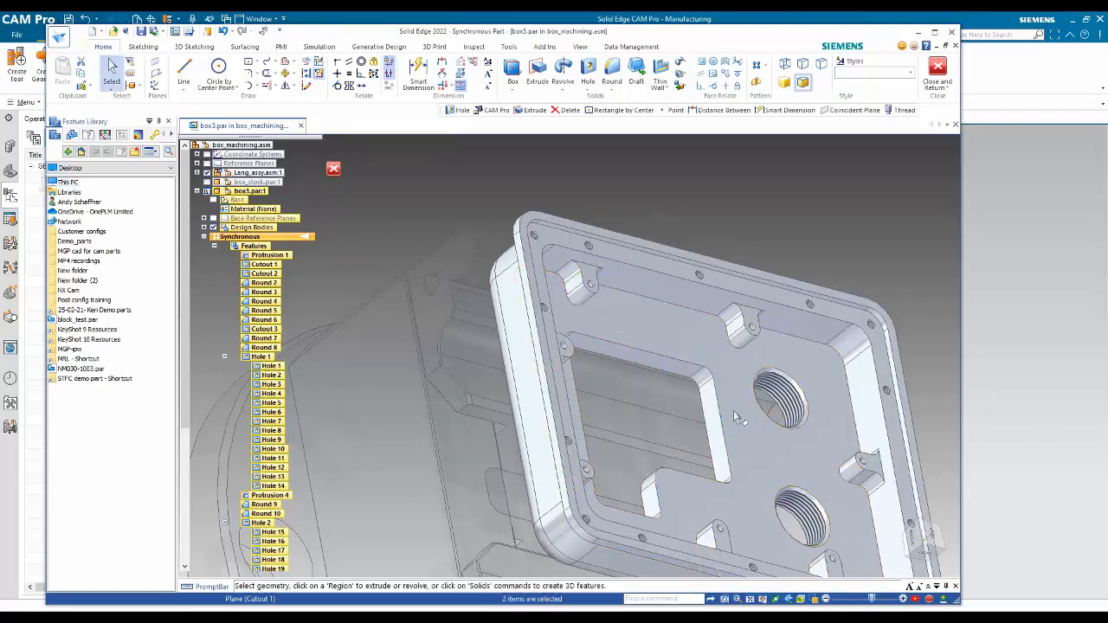
Step: Move the large floor cutout's end face nearest the threaded holes 15 mm inward to shorten the cutout
left_click(716, 456)
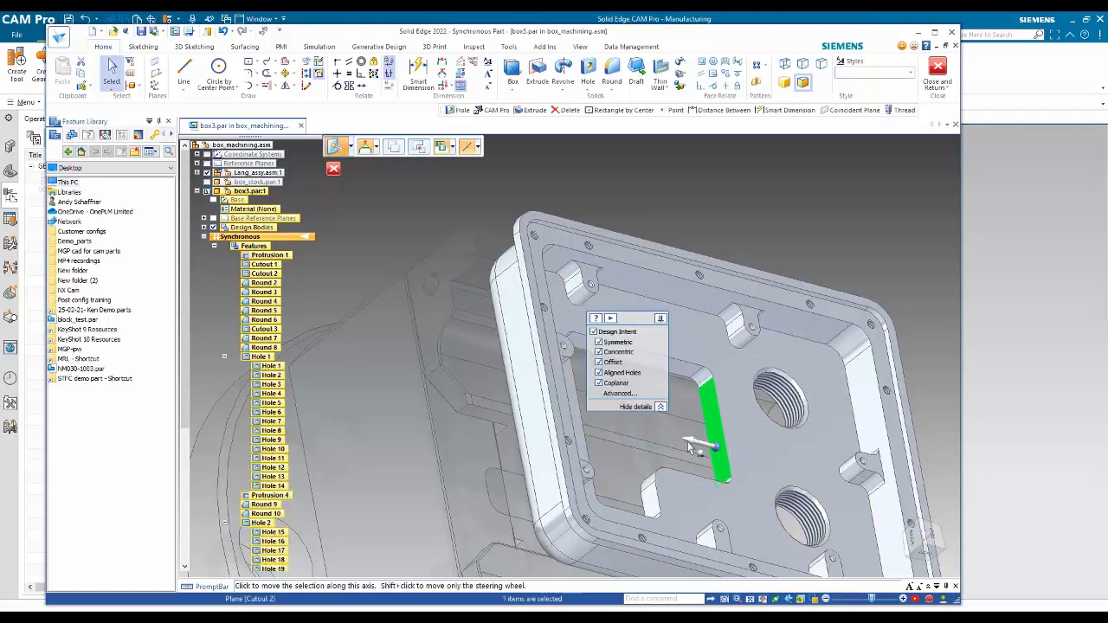
left_click(716, 456)
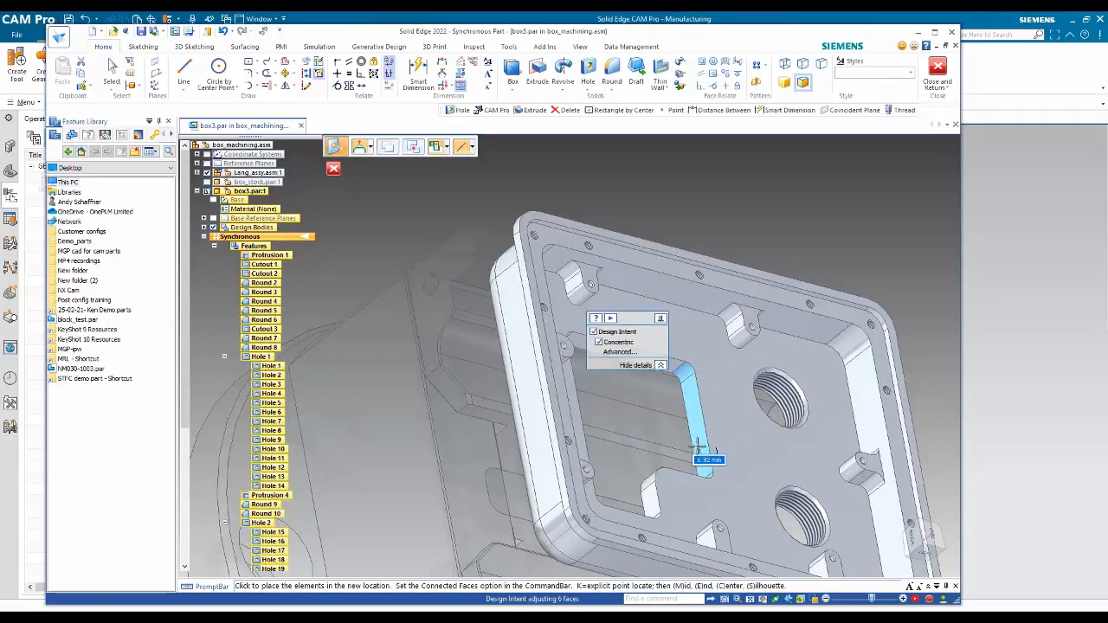
type("15")
key("Return")
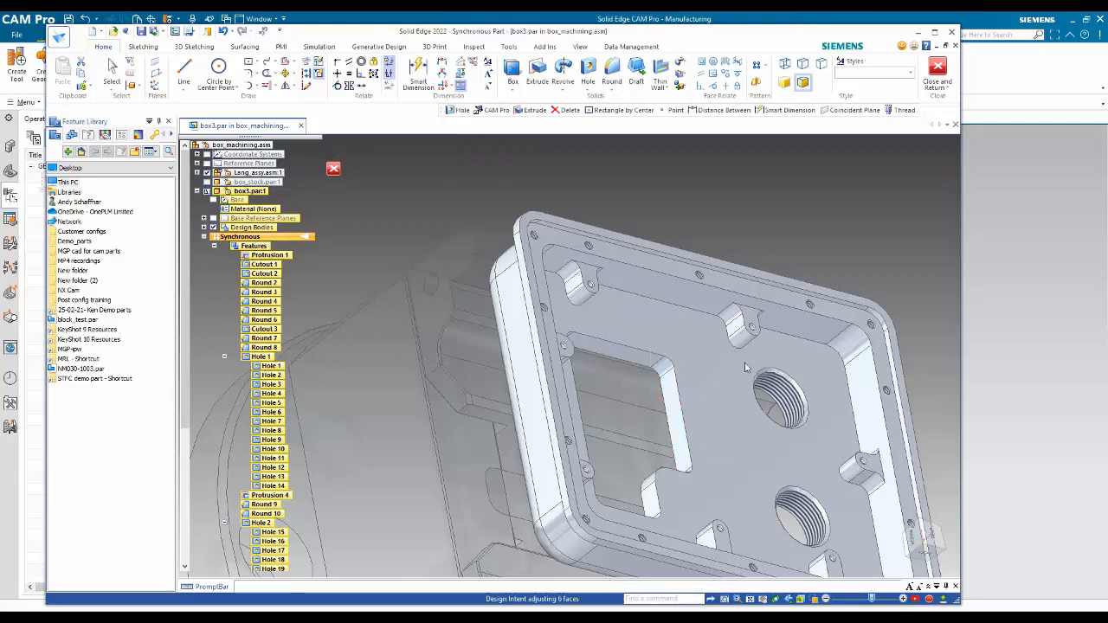
Step: Finish editing the box part, return to the box_machining assembly and switch to CAM Pro
middle_click_drag(771, 226, 790, 147)
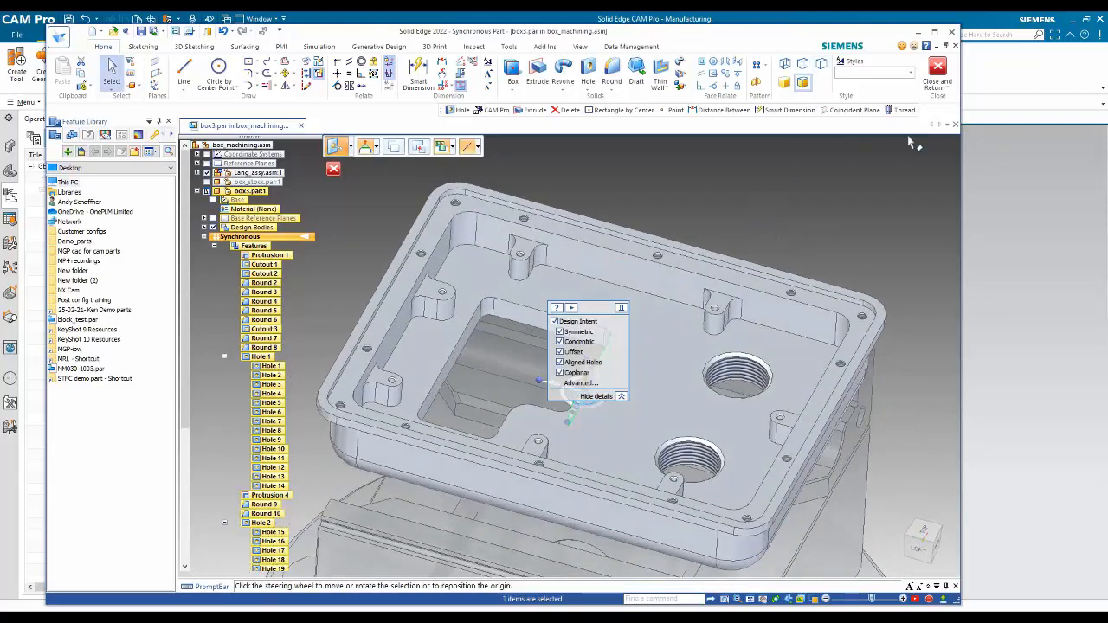
left_click(937, 71)
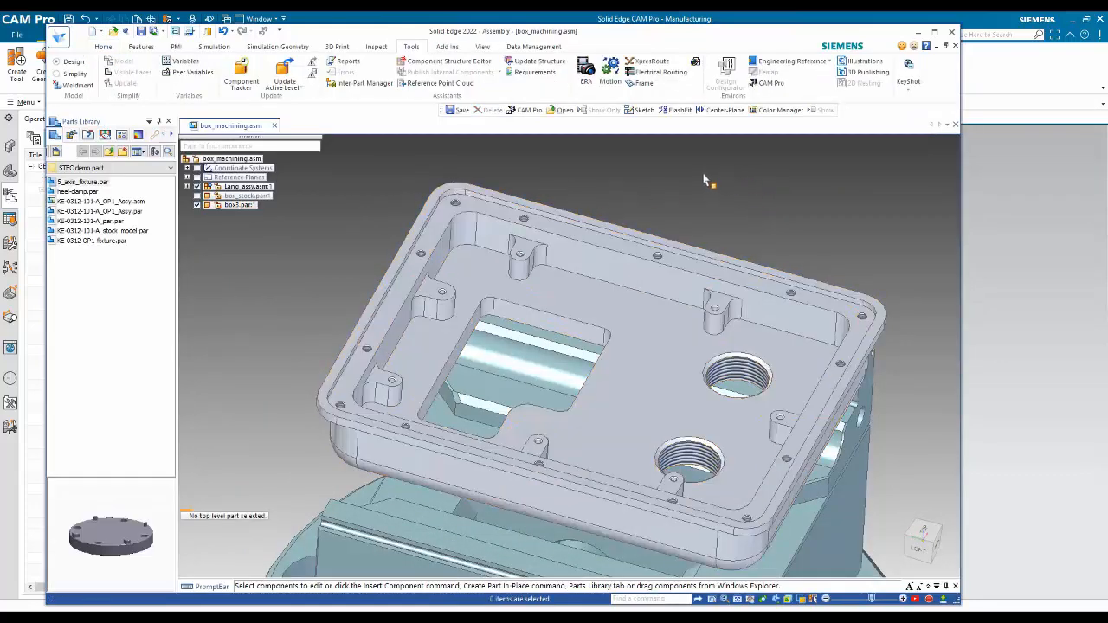
left_click(765, 87)
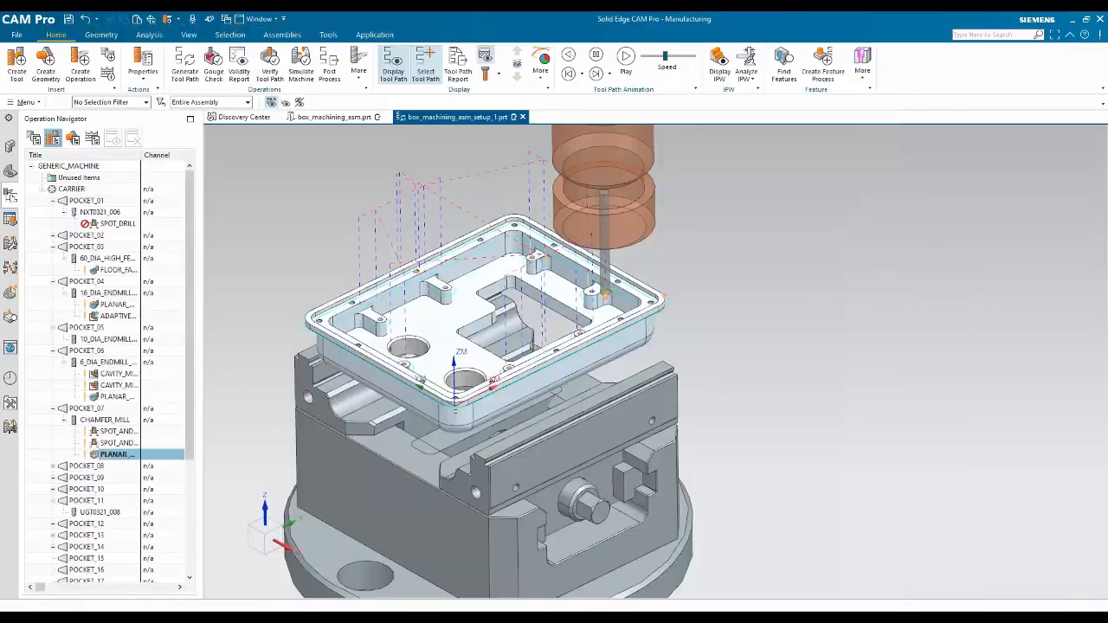
Step: Update the box_machining_asm component from its Solid Edge file, check the list of modified components, and accept the component properties
left_click(10, 145)
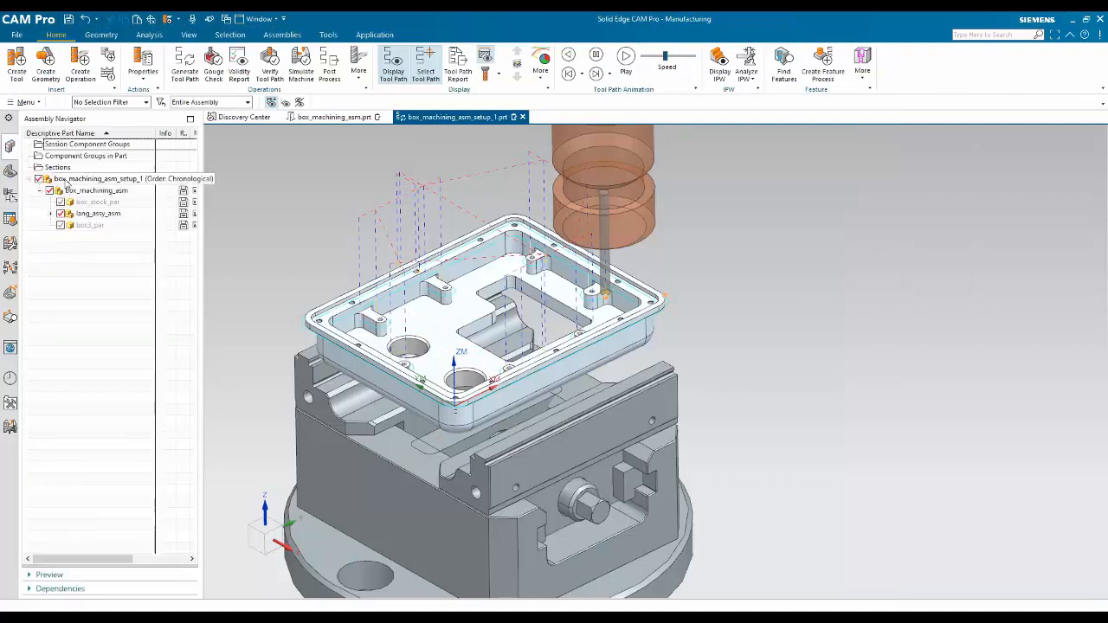
left_click(67, 189)
right_click(67, 192)
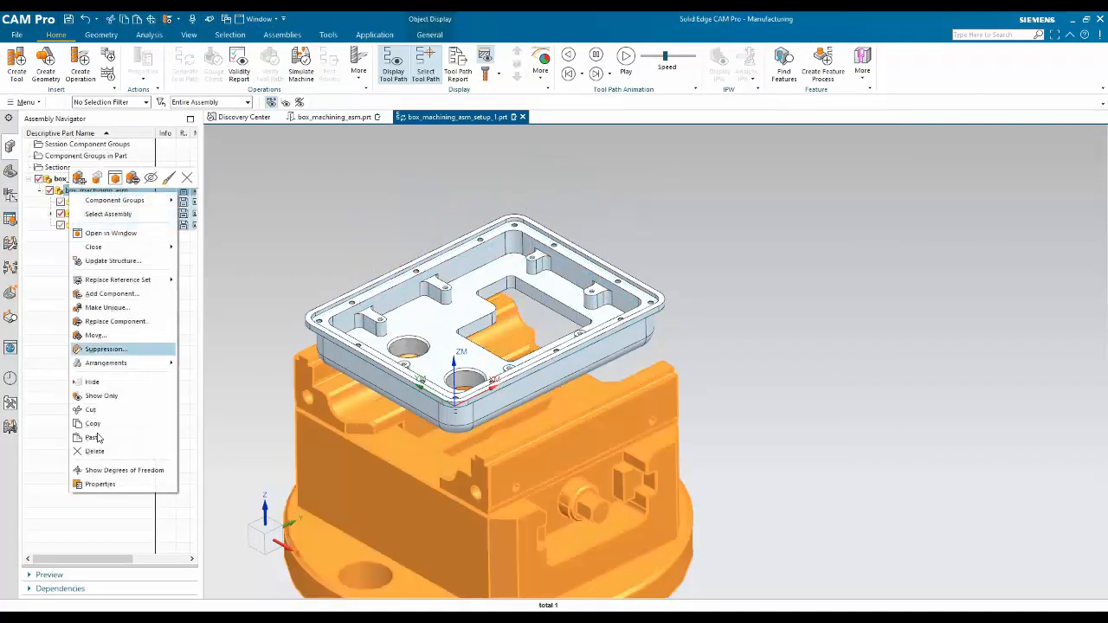
left_click(95, 482)
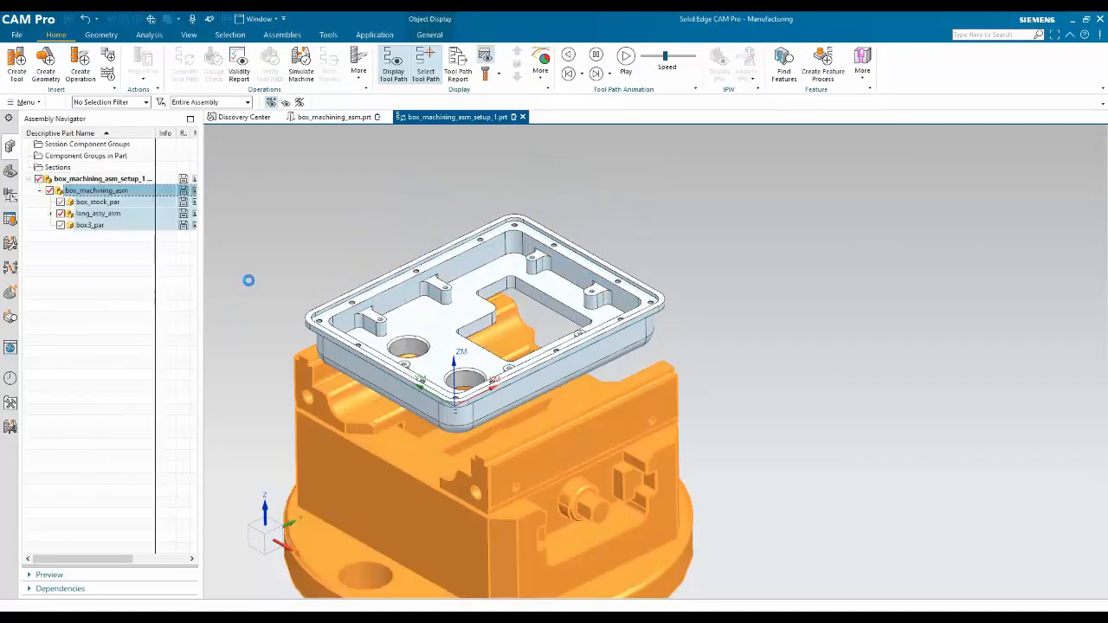
left_click(246, 549)
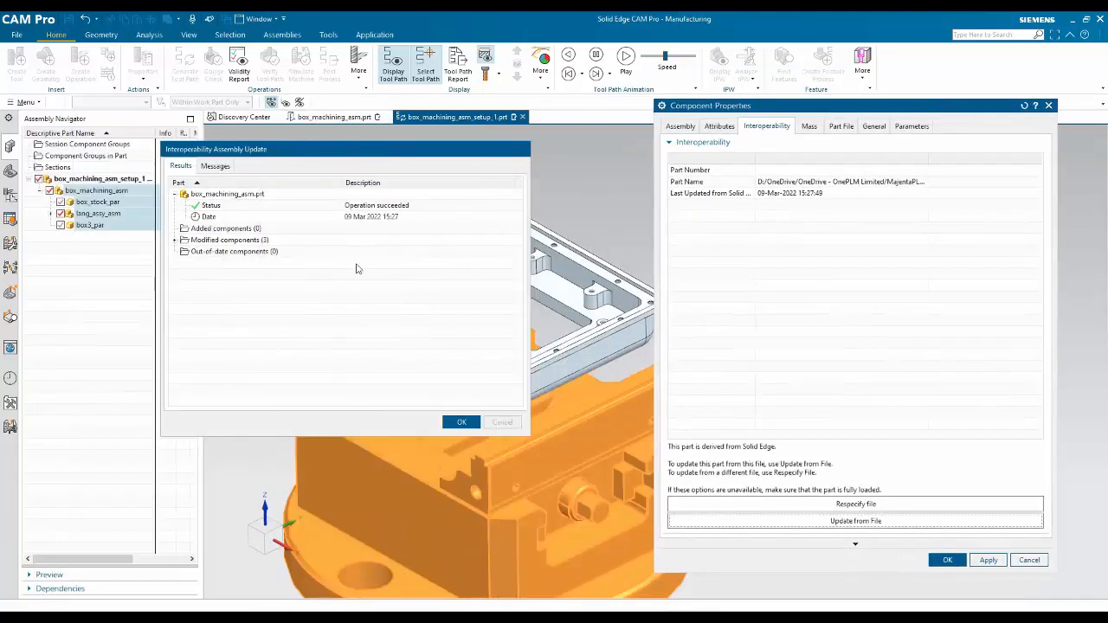
left_click(176, 241)
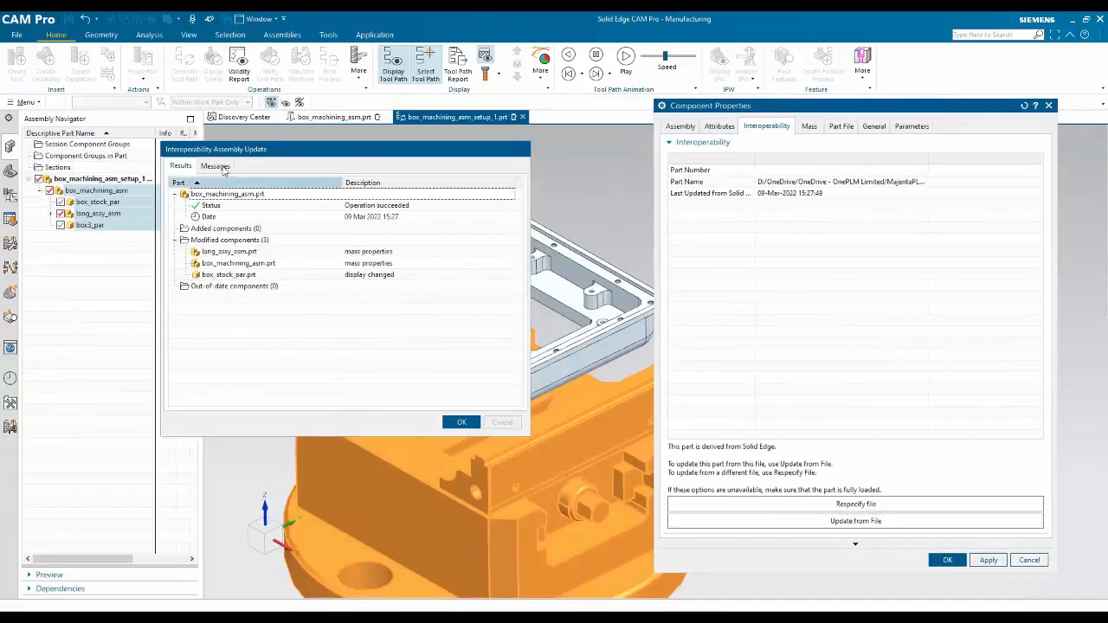
left_click(459, 421)
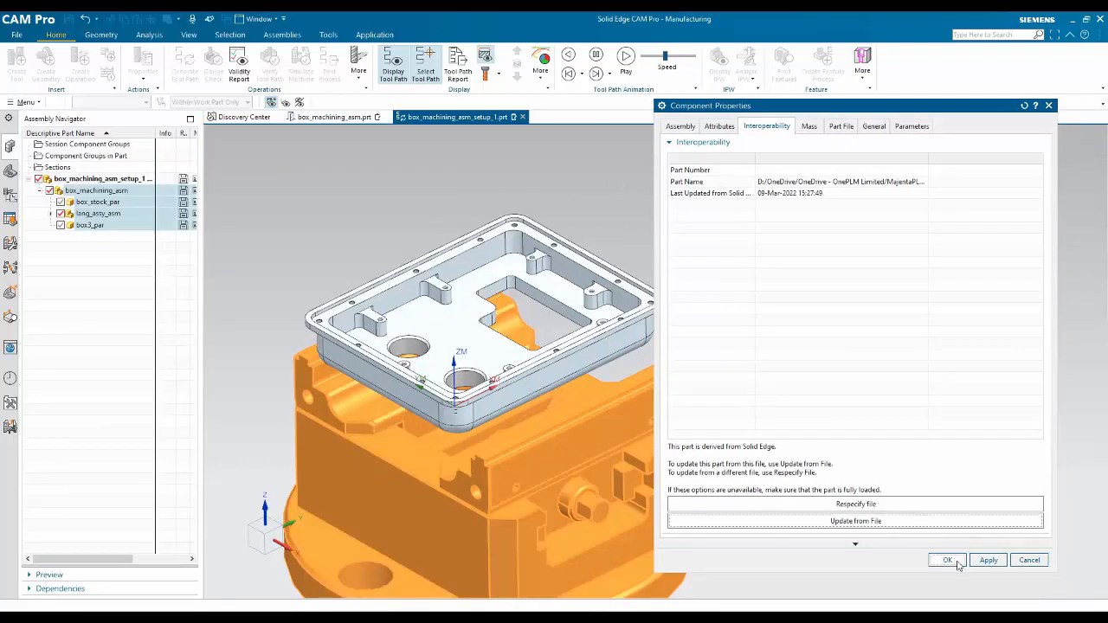
left_click(948, 559)
Step: Regenerate the tool paths of all operations in program group 1234
left_click(13, 198)
left_click(33, 138)
left_click(69, 190)
right_click(69, 189)
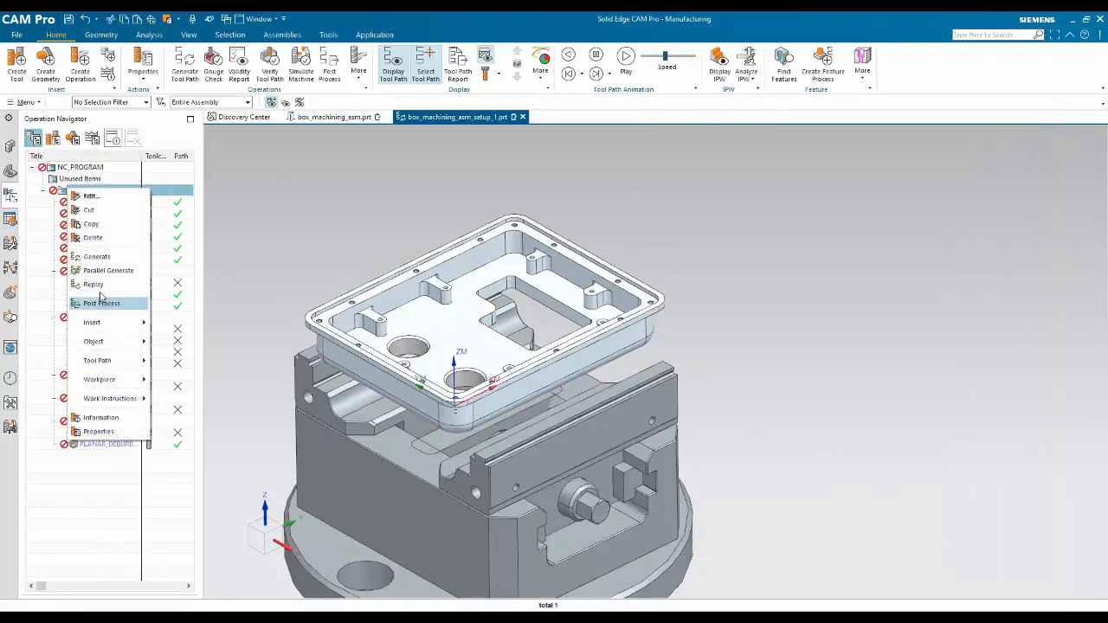
left_click(99, 257)
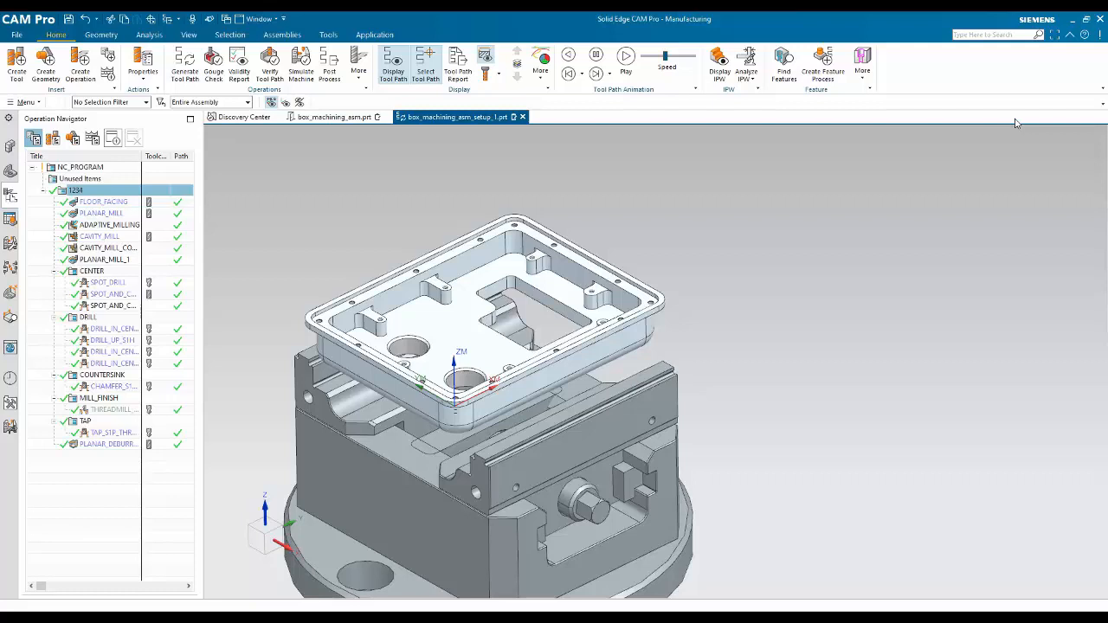
Step: Postprocess program 1234 with MILL_3_AXIS, overwriting 1234.ptp, and close the NC code listing after review
left_click(329, 69)
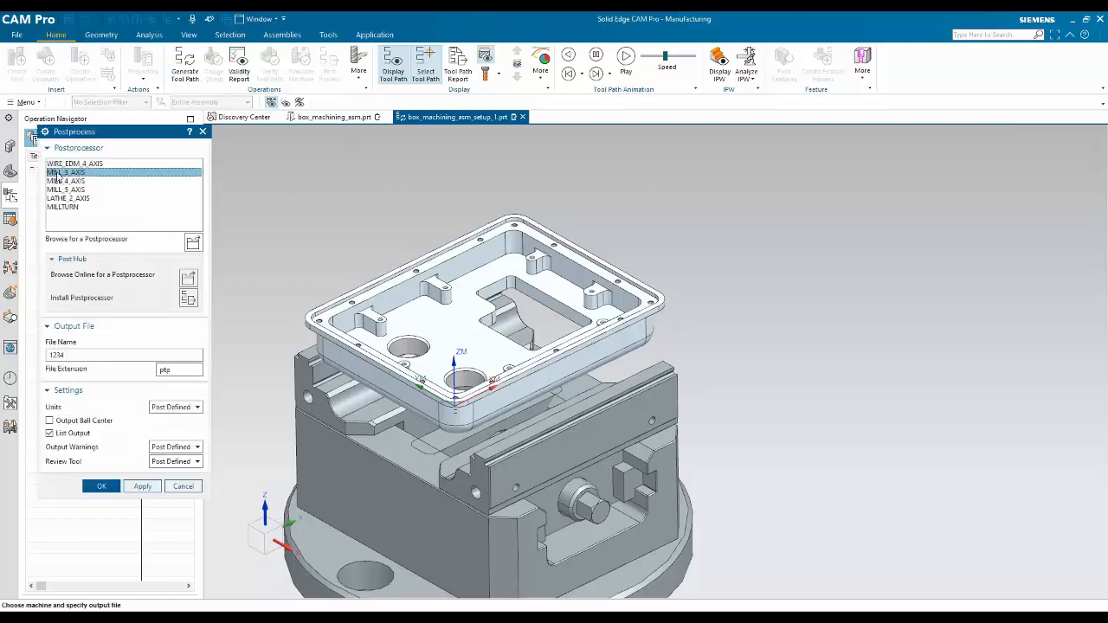
left_click(97, 488)
left_click(500, 348)
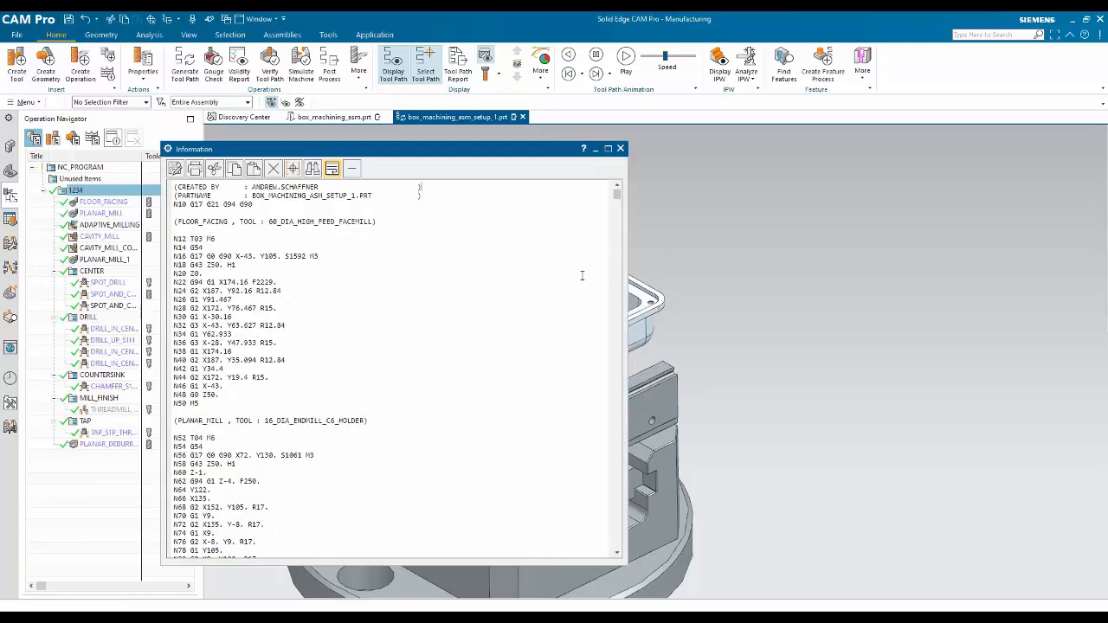
left_click(619, 149)
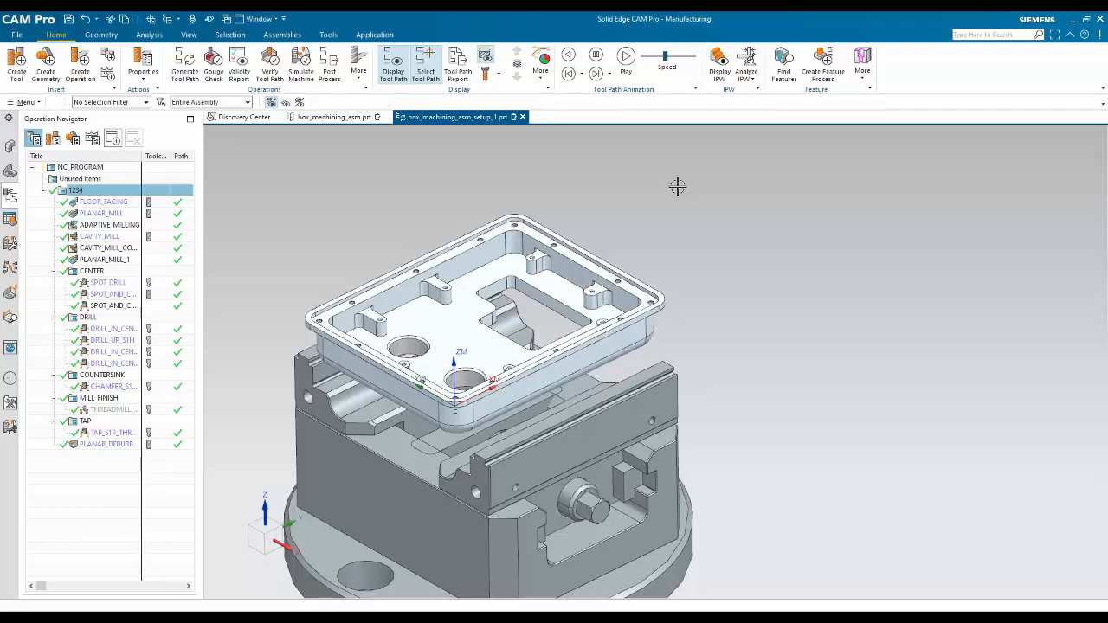
Step: Browse Post Hub for postprocessors with a Free license, and leave postprocessing without overwriting 1234.ptp
left_click(329, 67)
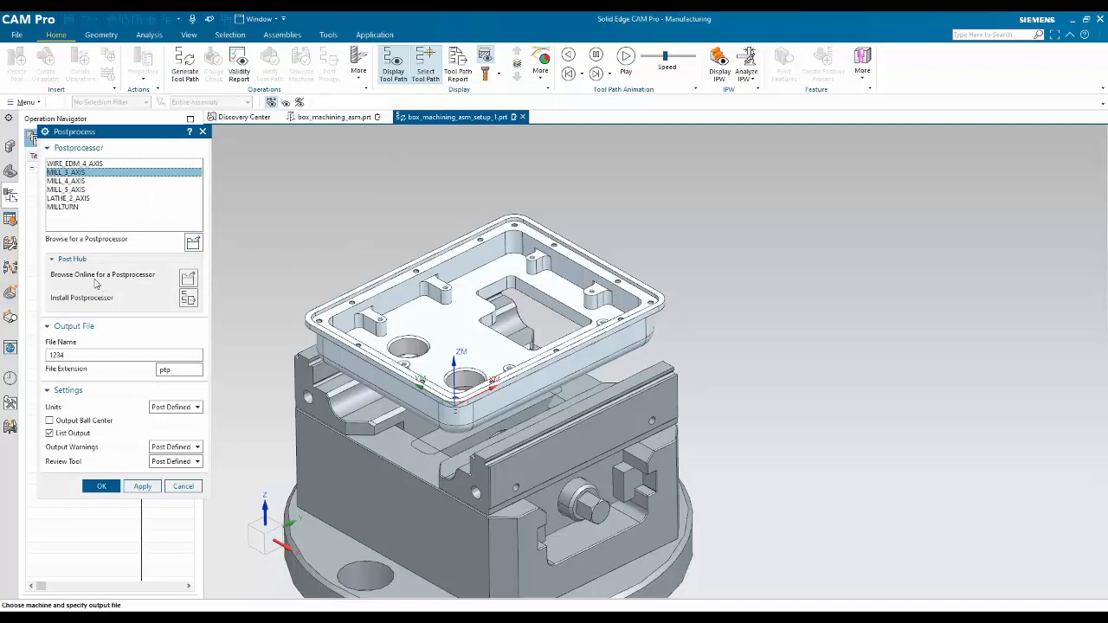
left_click(188, 279)
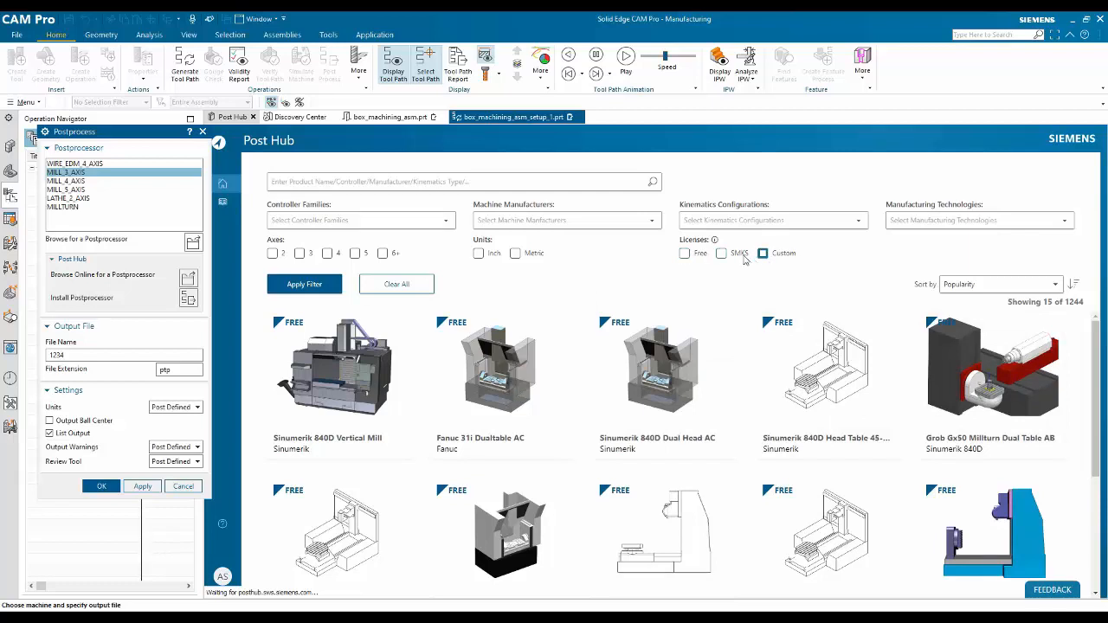
left_click(685, 254)
left_click(312, 285)
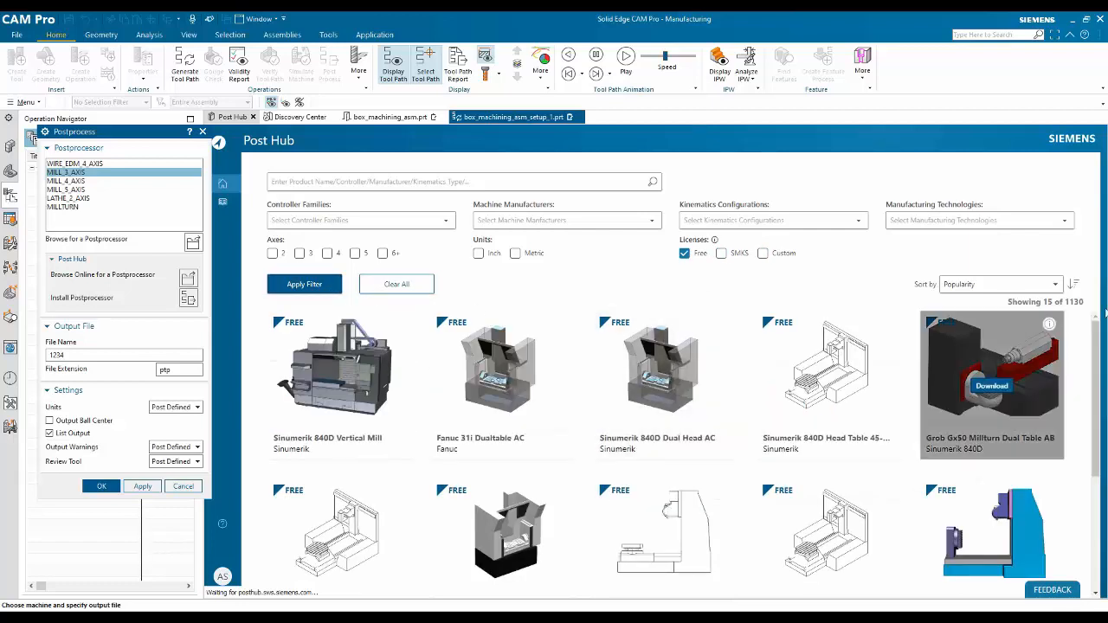
scroll(691, 340, "down", 3)
scroll(691, 340, "down", 3)
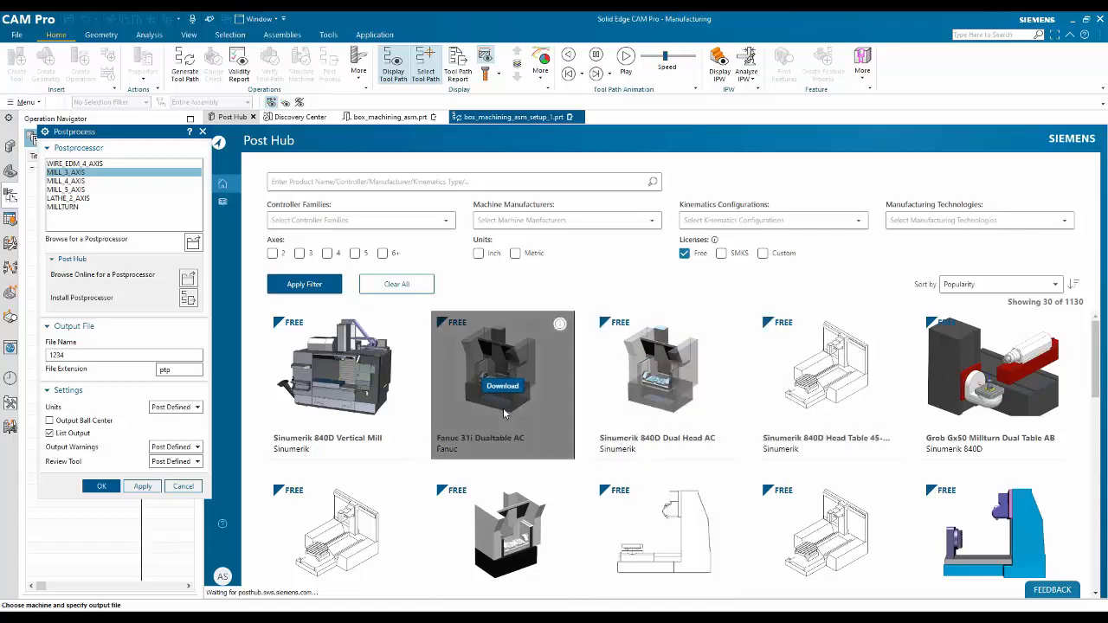
scroll(503, 406, "down", 3)
scroll(534, 463, "down", 3)
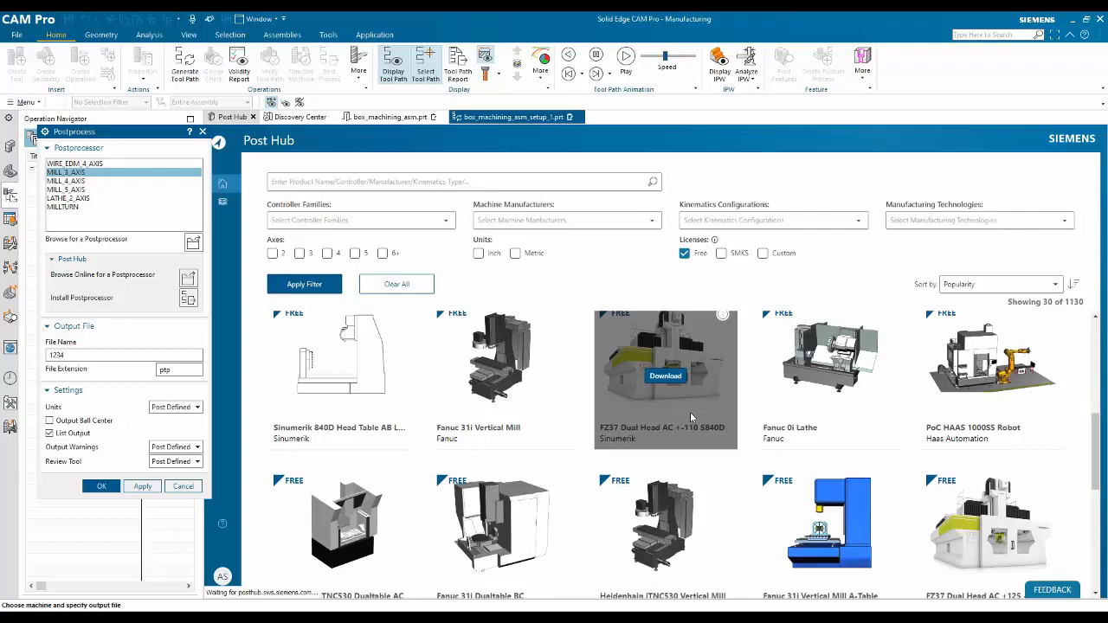
left_click(100, 487)
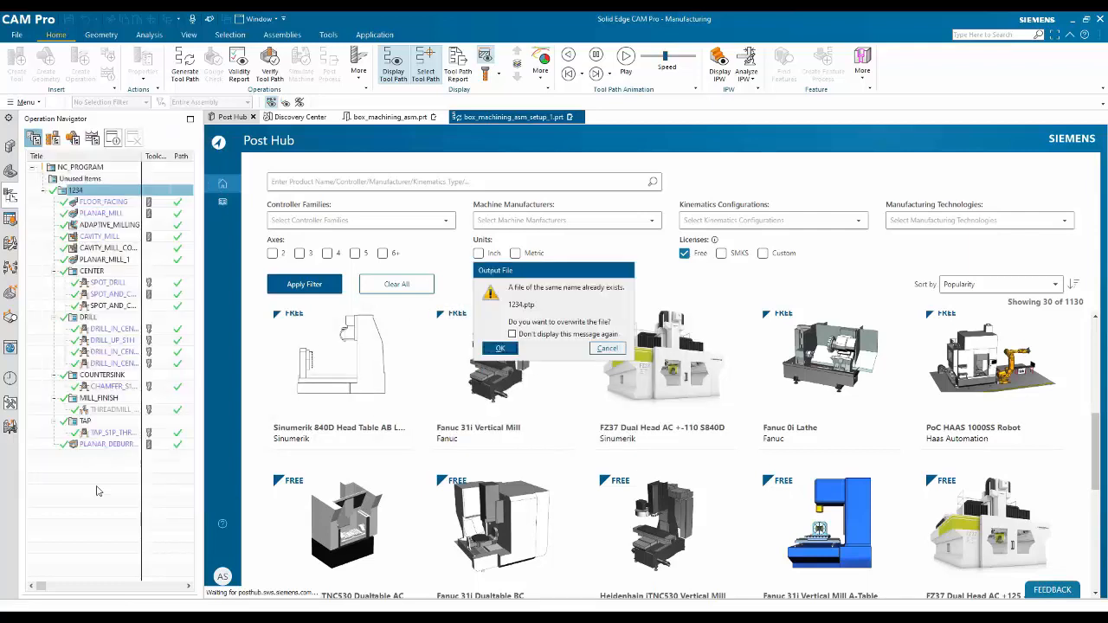
left_click(607, 349)
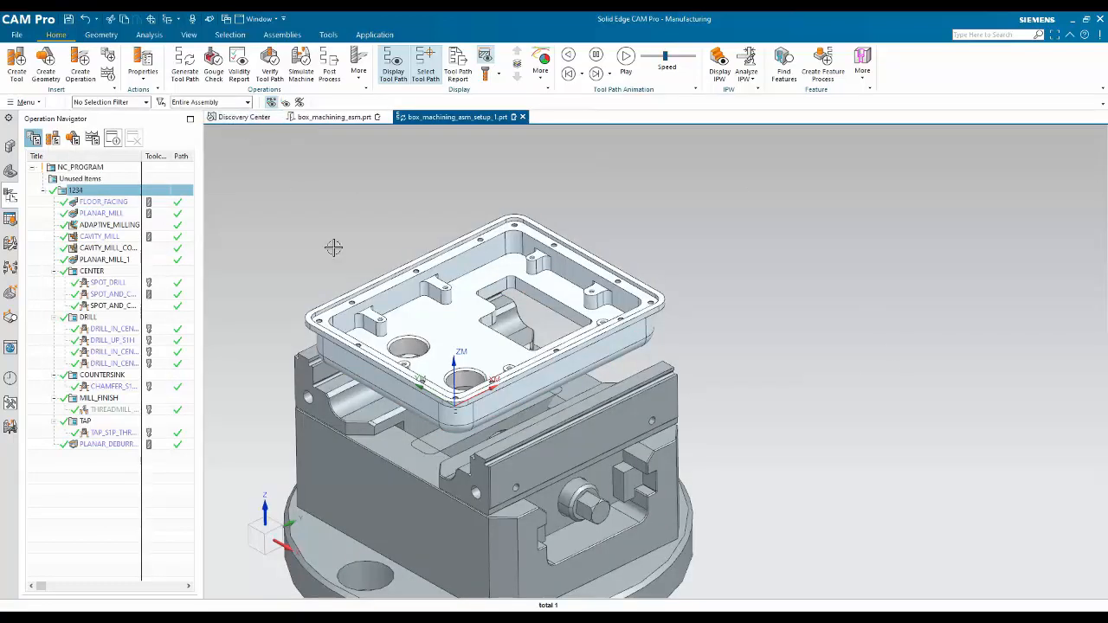
Step: View the Manufacturing Day One tutorials from the Discovery Center and close their document window
left_click(243, 117)
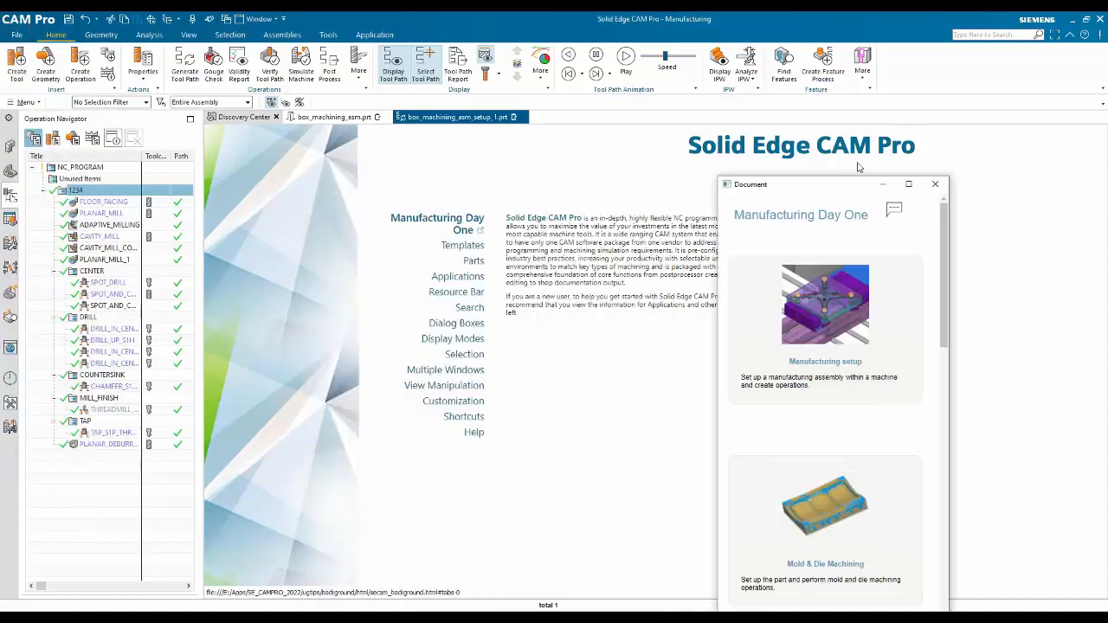
left_click_drag(671, 223, 707, 86)
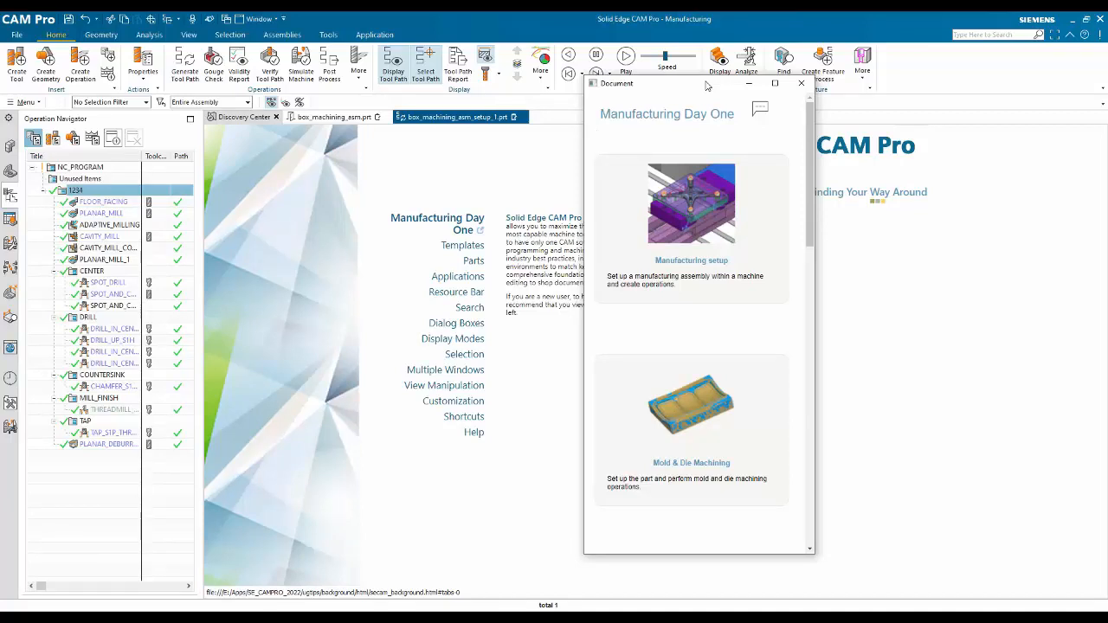
left_click(801, 84)
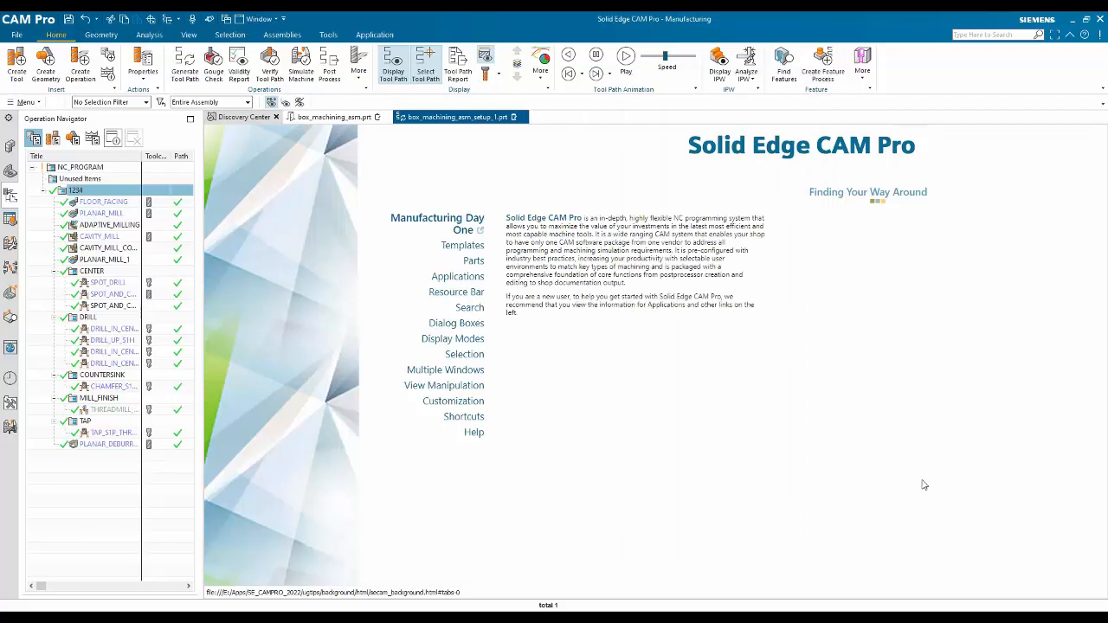